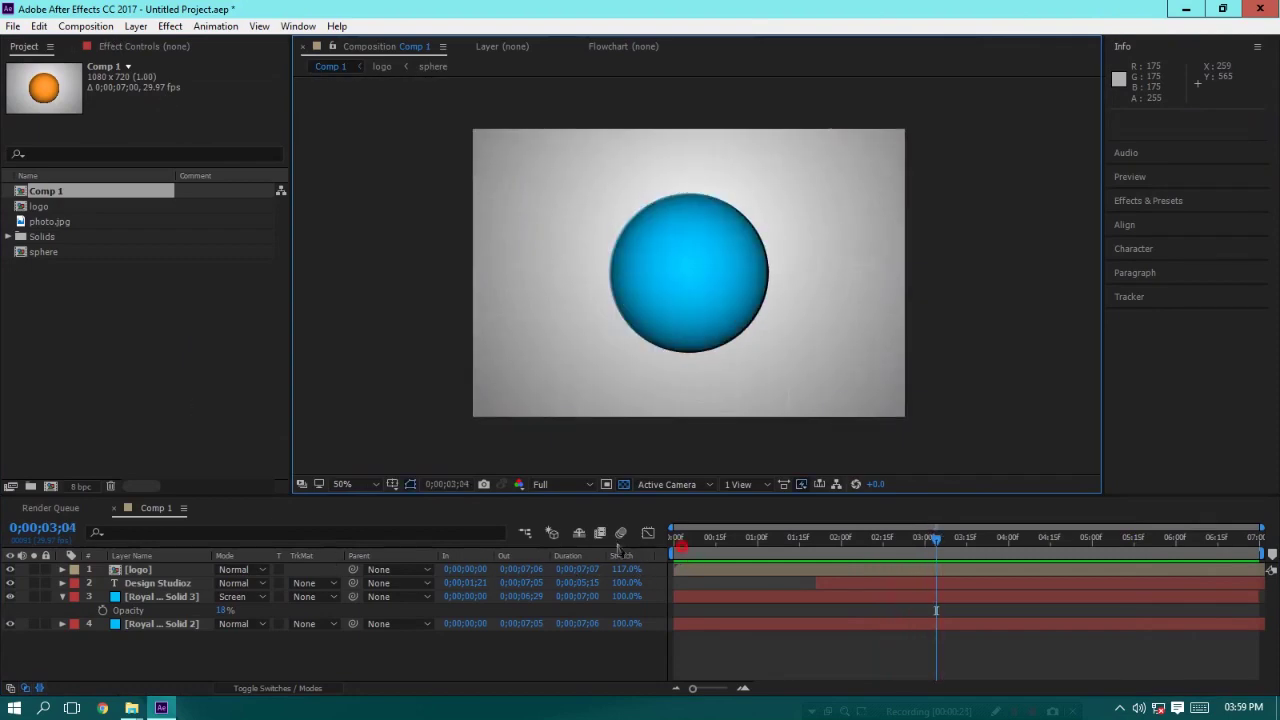
Create Comp 2 at 1080×720 from Composition > New Composition
click(90, 26)
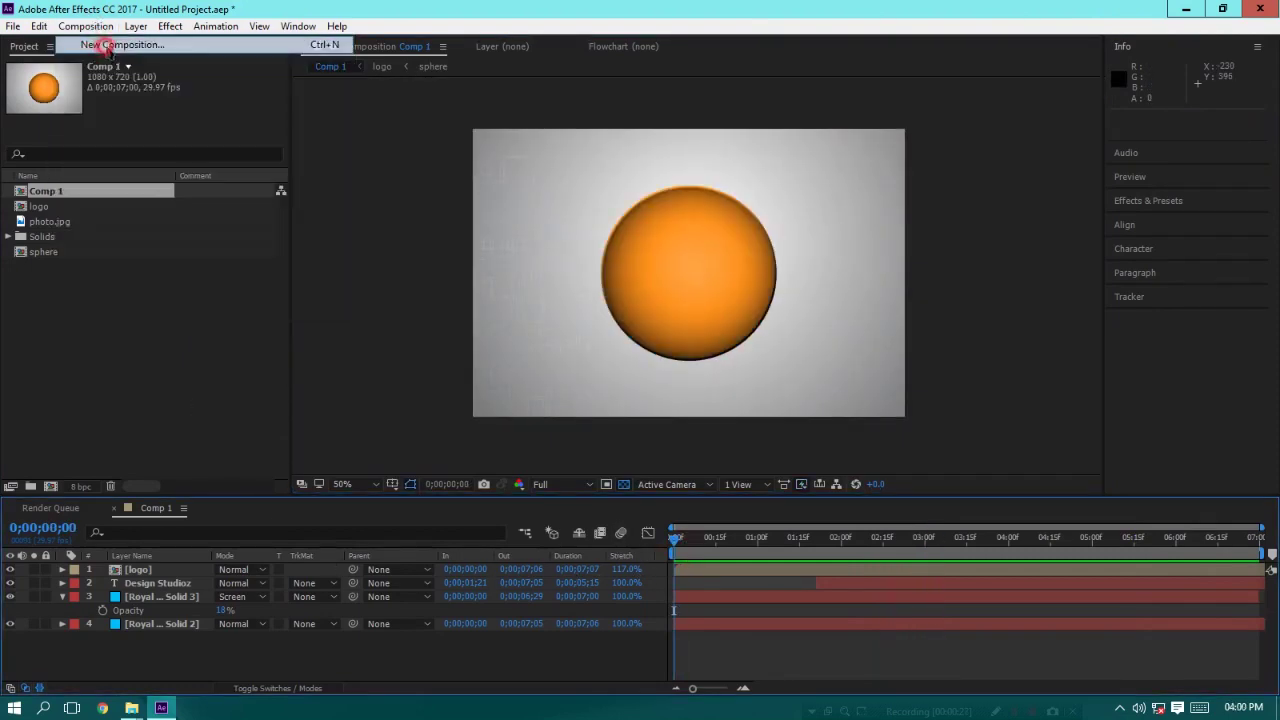
click(105, 46)
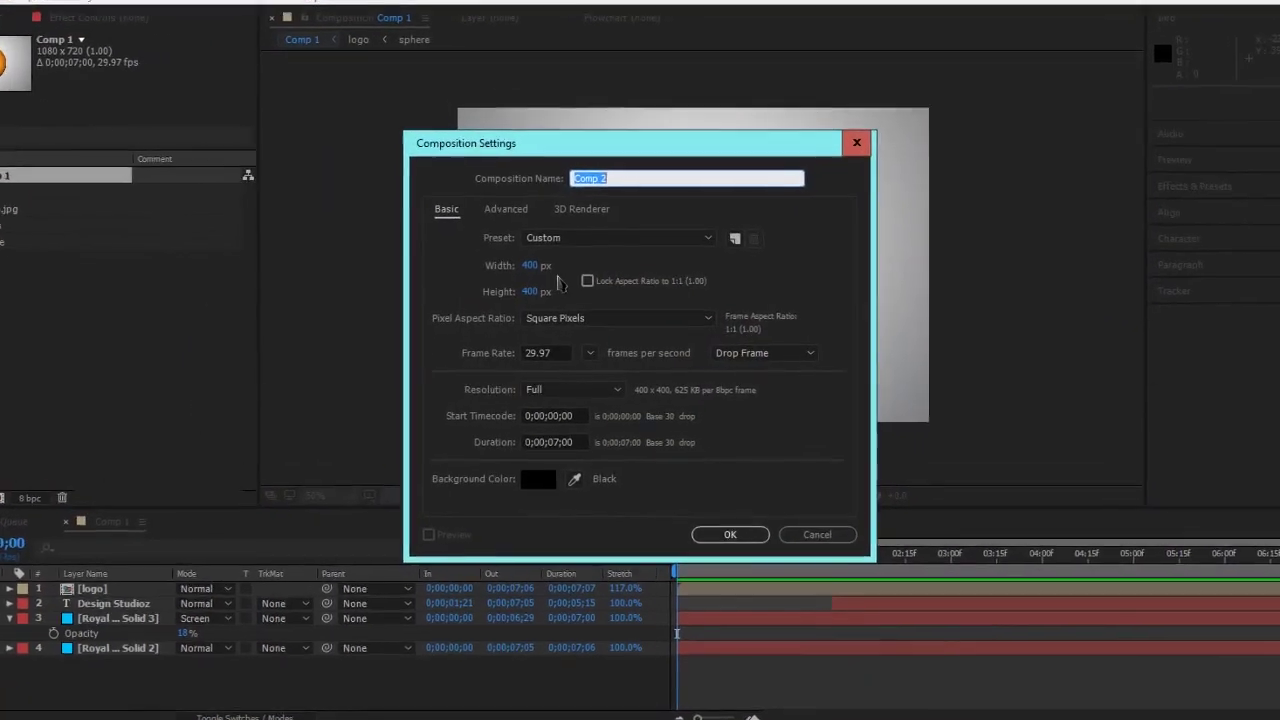
click(540, 273)
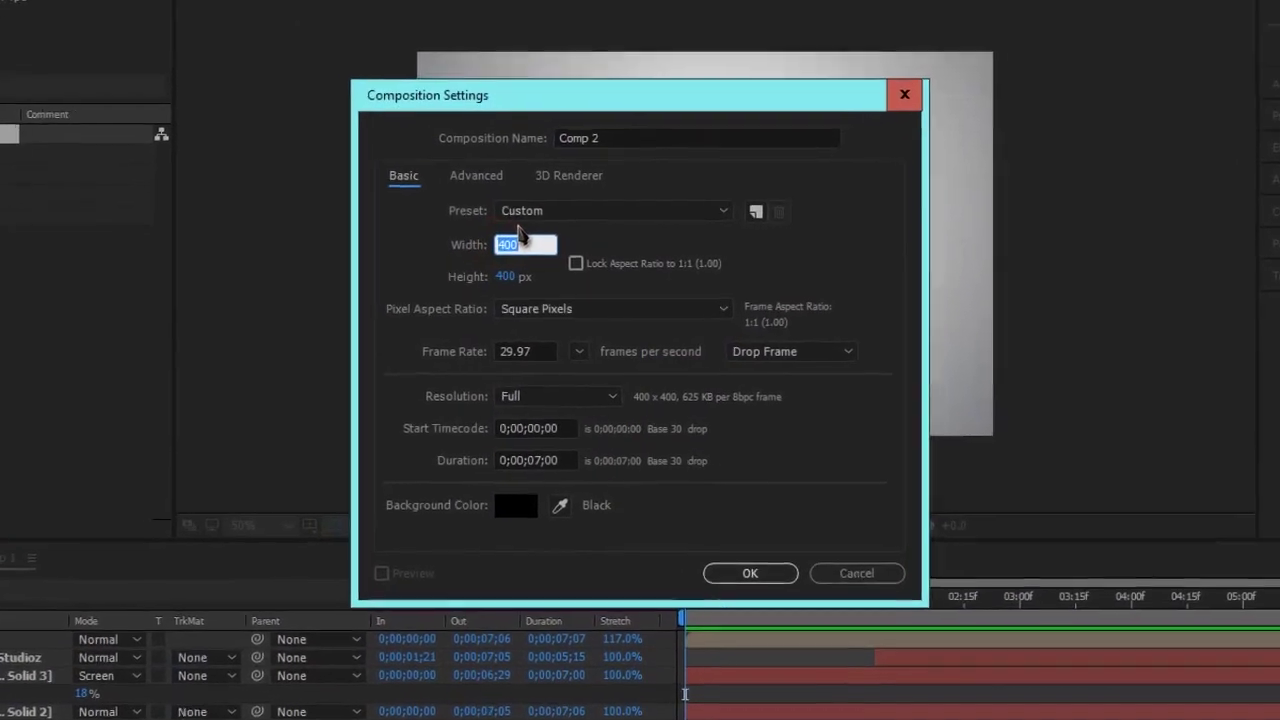
text(1080)
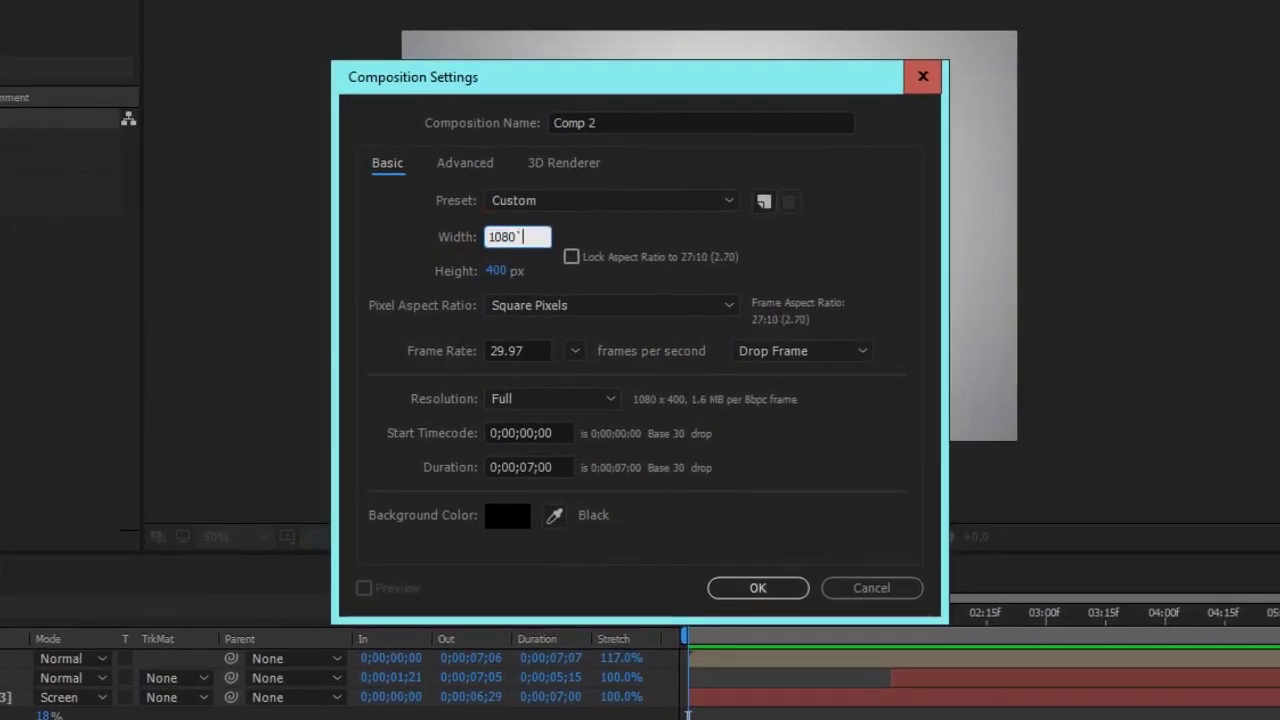
key(Tab)
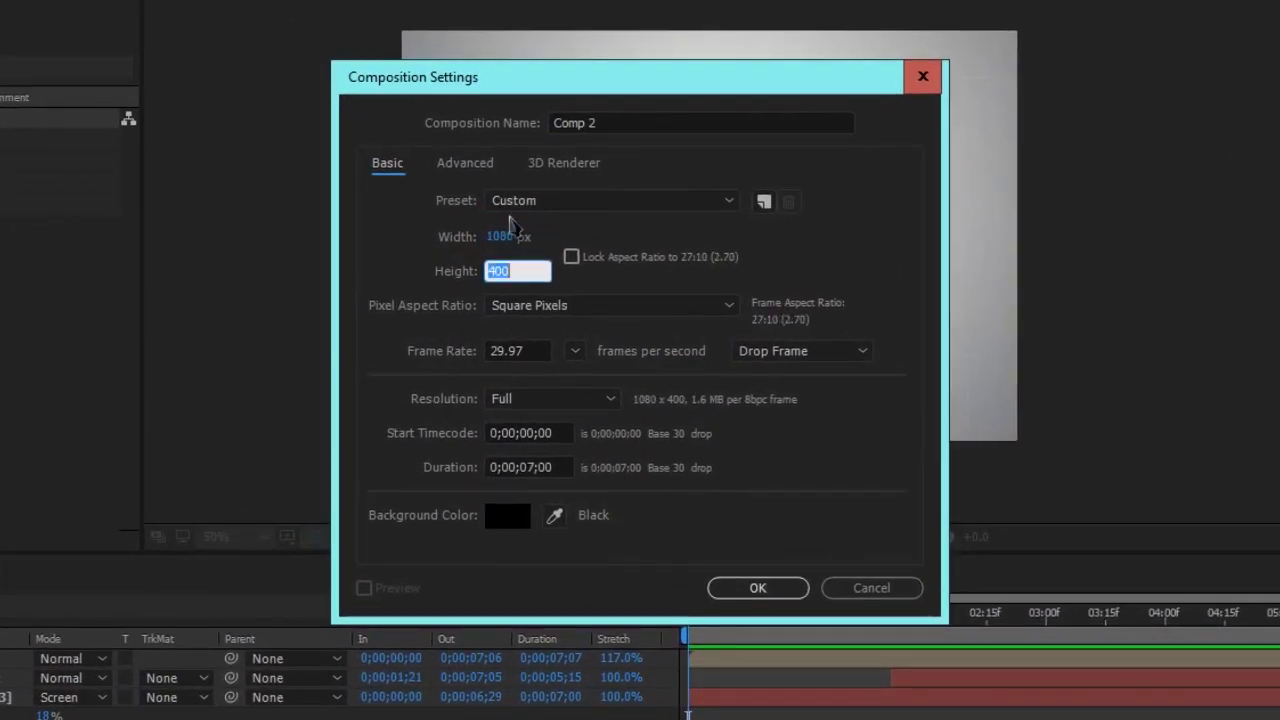
text(720)
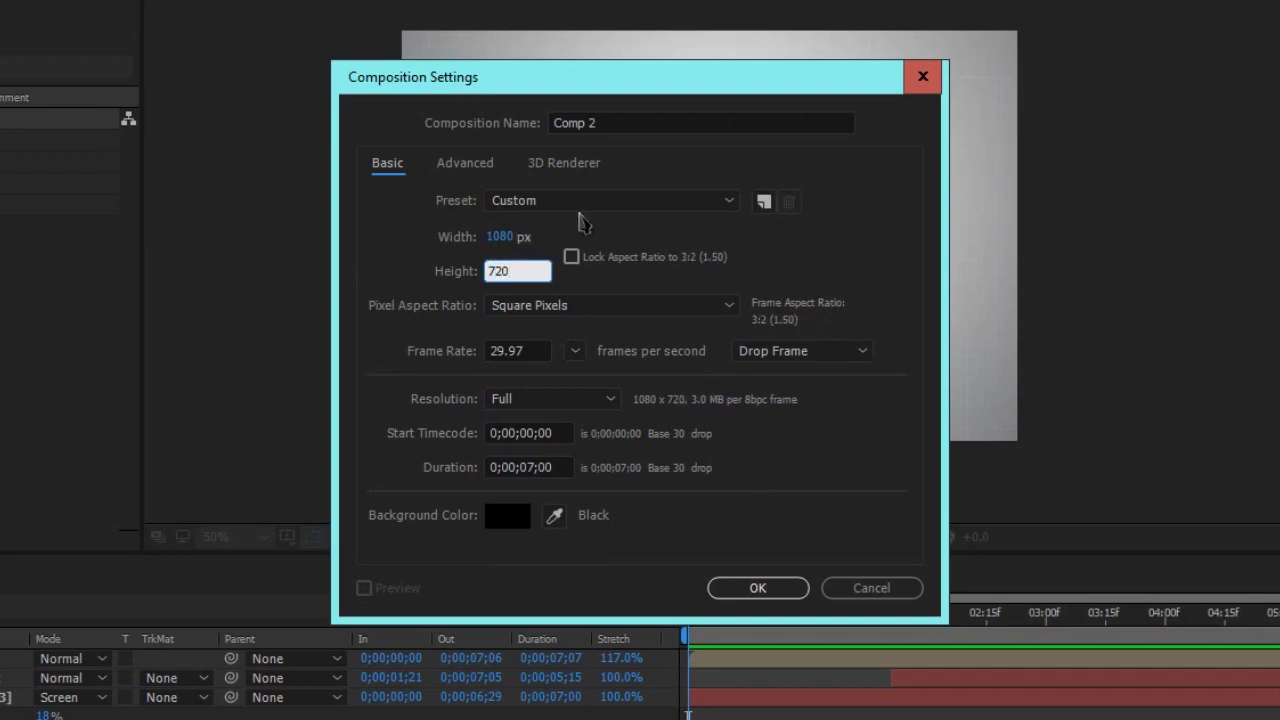
click(745, 588)
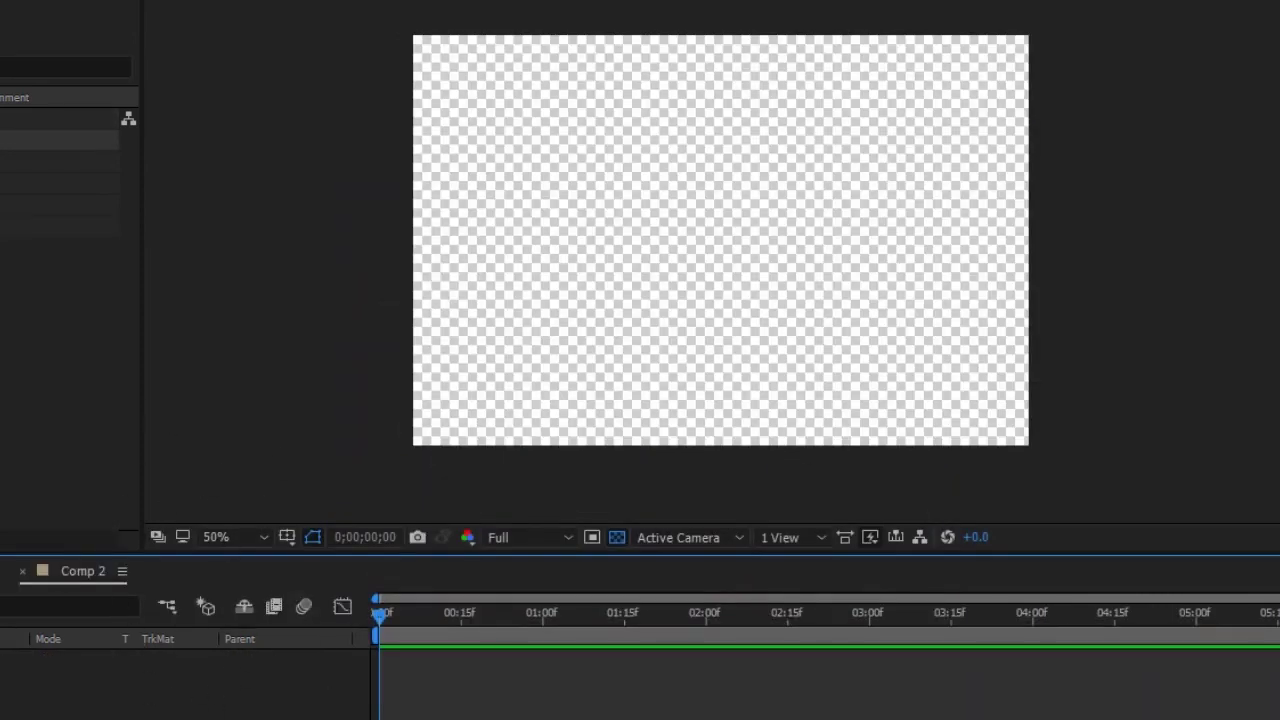
Create a square 400×400 Comp 3 with Ctrl+N
key(ctrl+n)
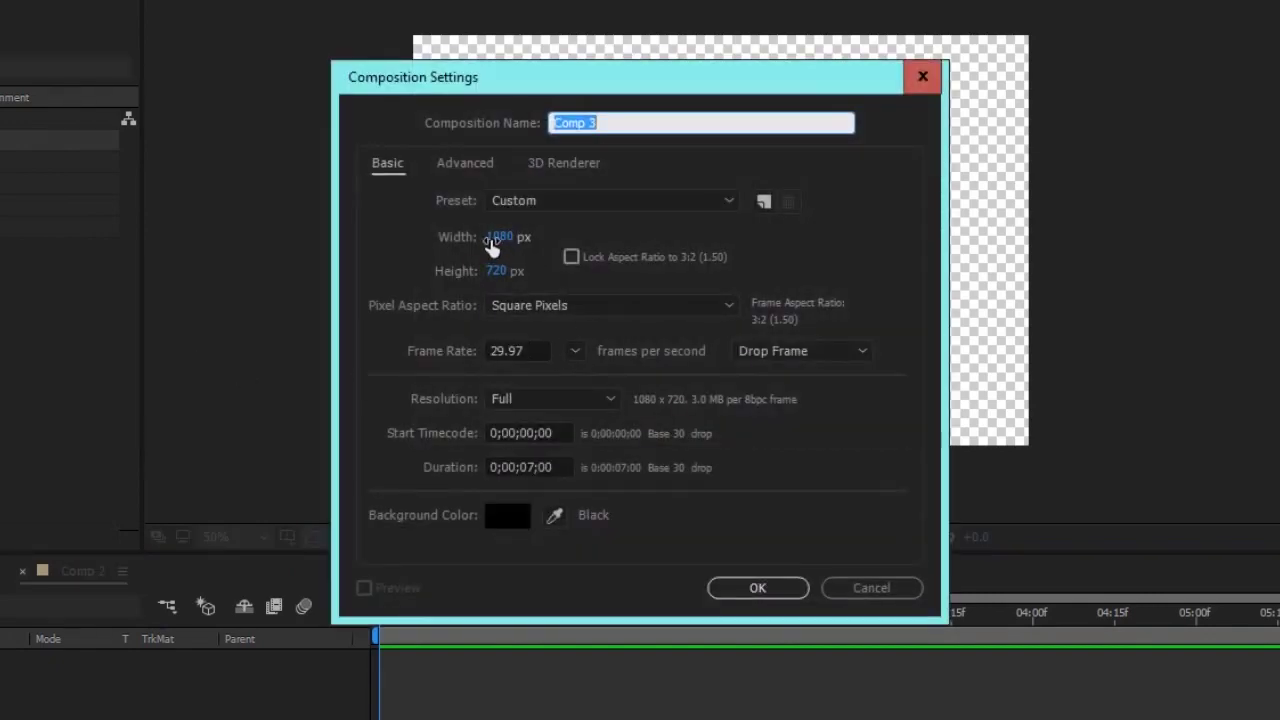
click(490, 237)
text(400)
key(Tab)
text(400)
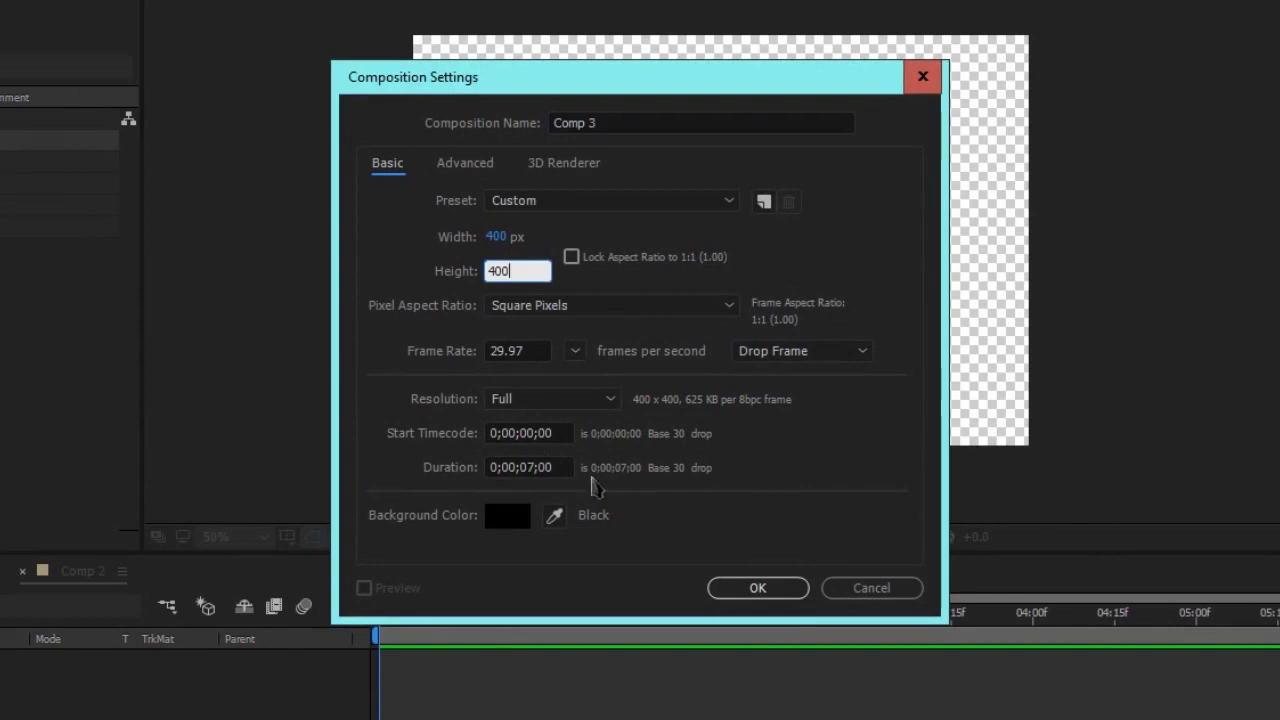
click(737, 587)
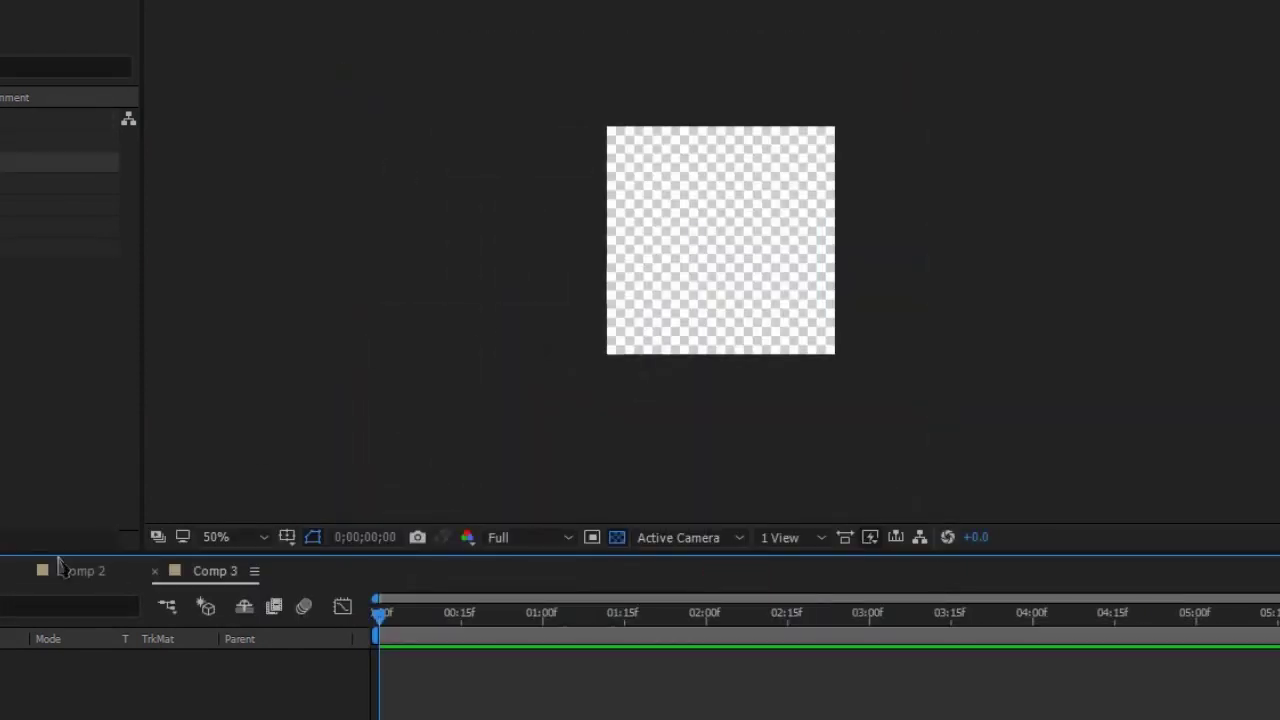
Add a 400×400 Royal Blue solid layer to Comp 3 and view it at 100%
right_click(91, 527)
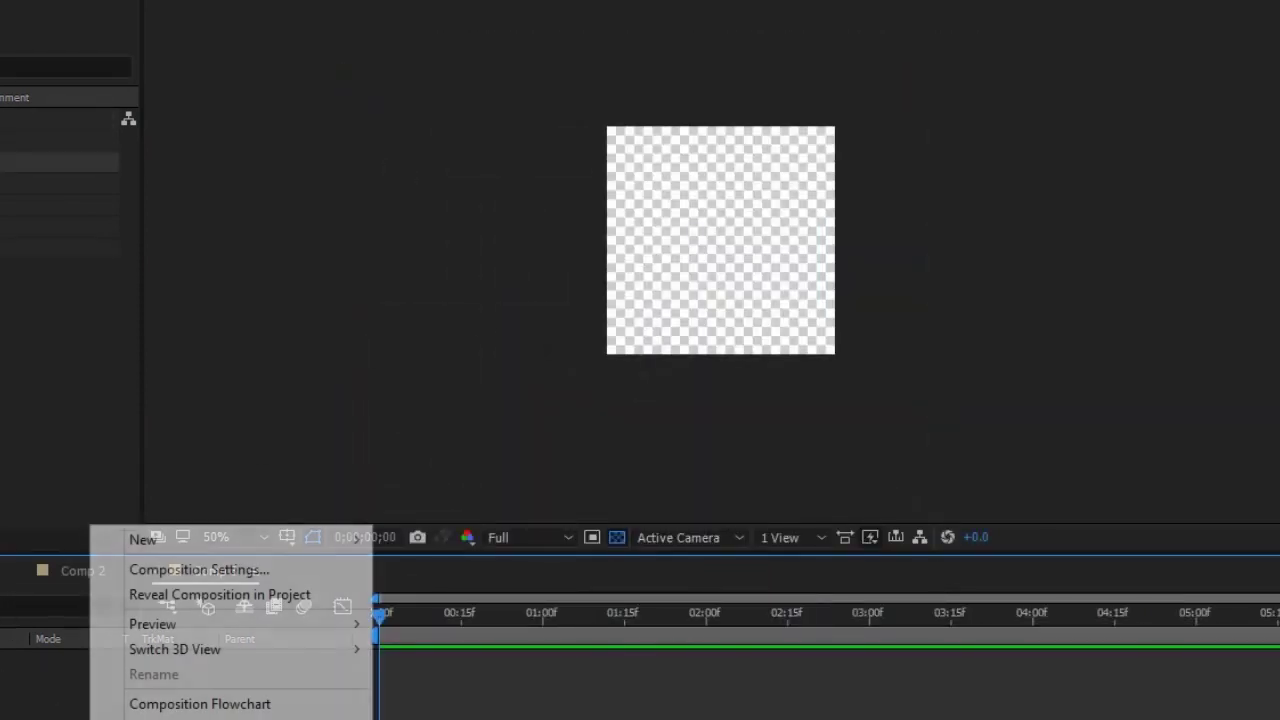
mouse_move(143, 545)
click(469, 597)
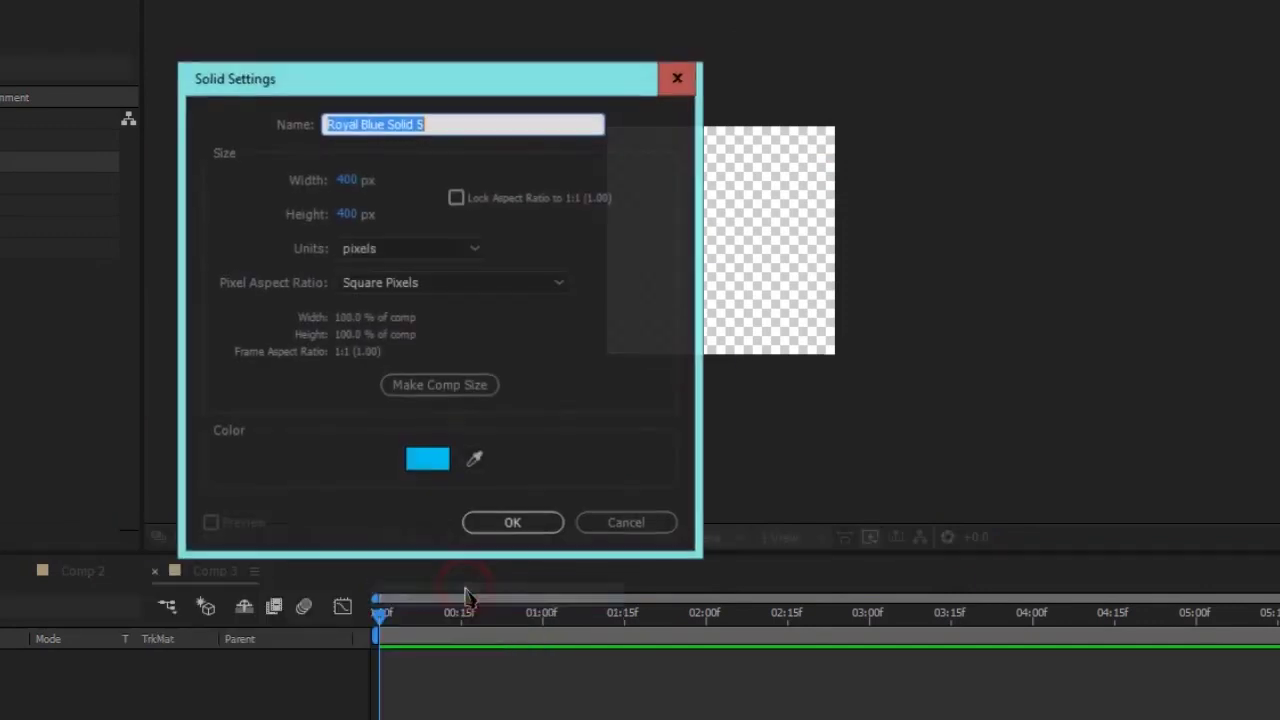
click(516, 524)
key(period)
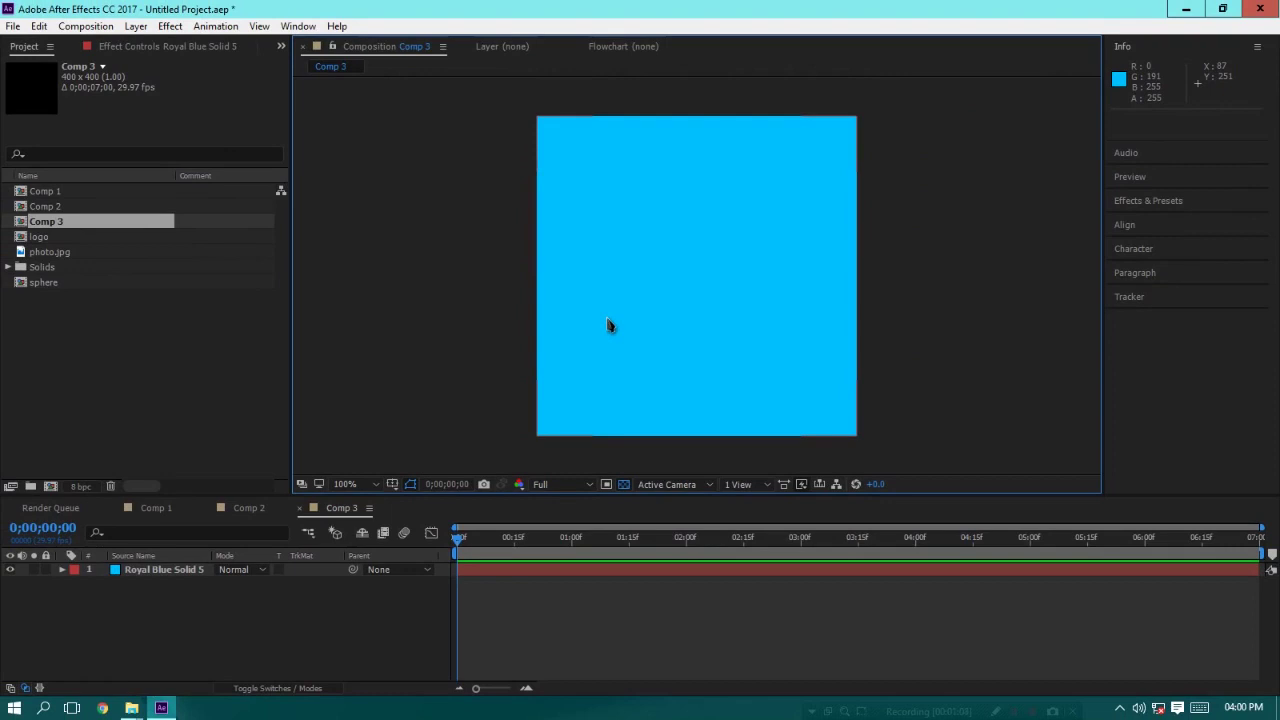
Search the Effects & Presets panel for 'cc' effects, then clear the search
key(ctrl+space)
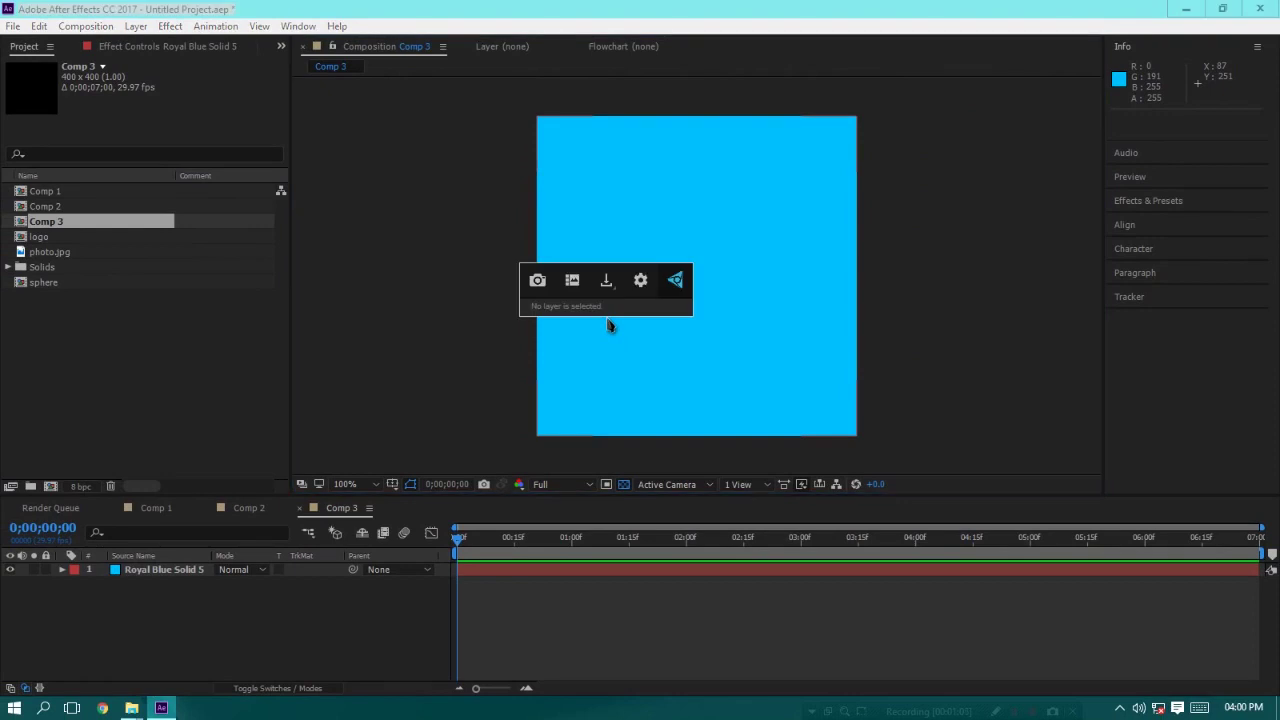
click(638, 611)
click(1150, 203)
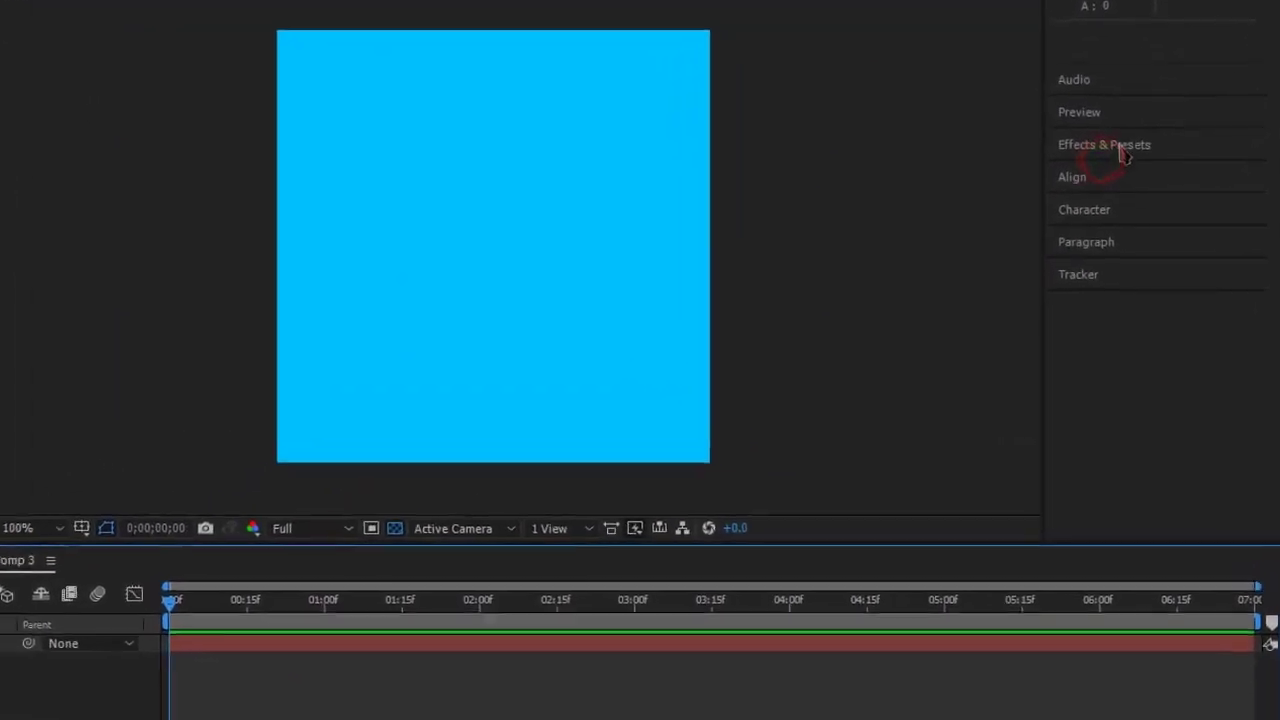
click(1126, 52)
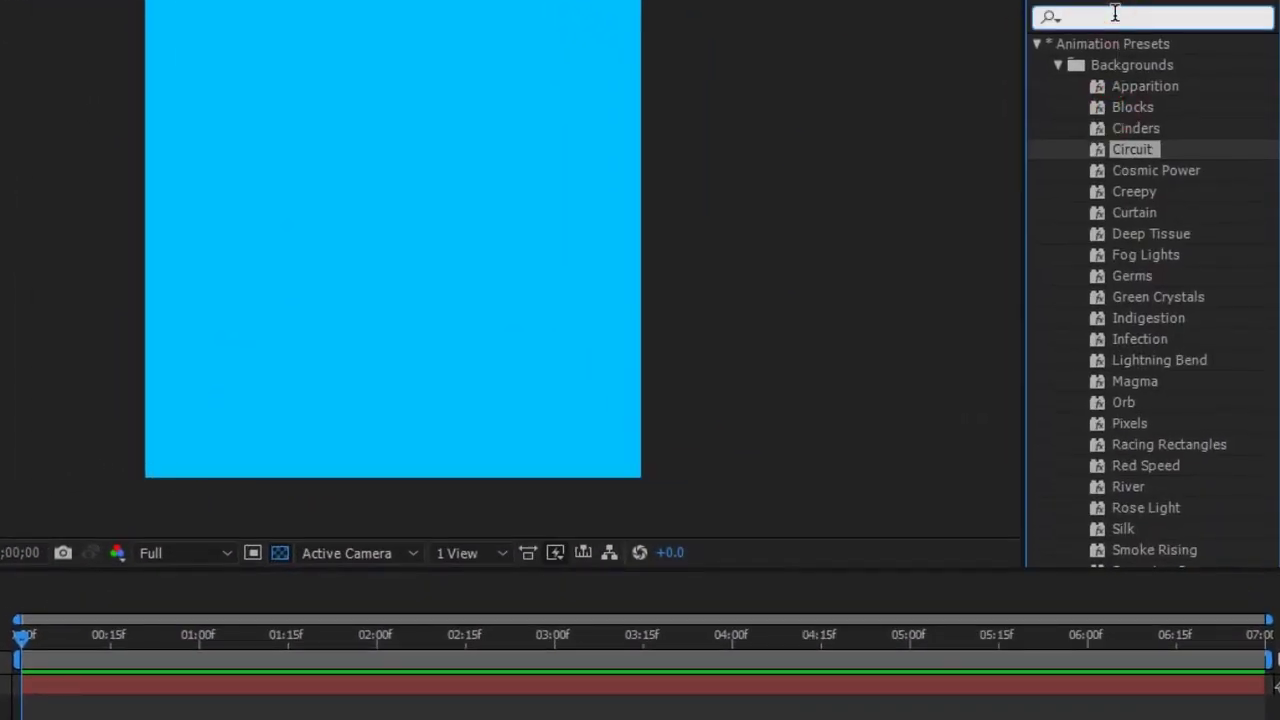
text(cc)
click(1266, 19)
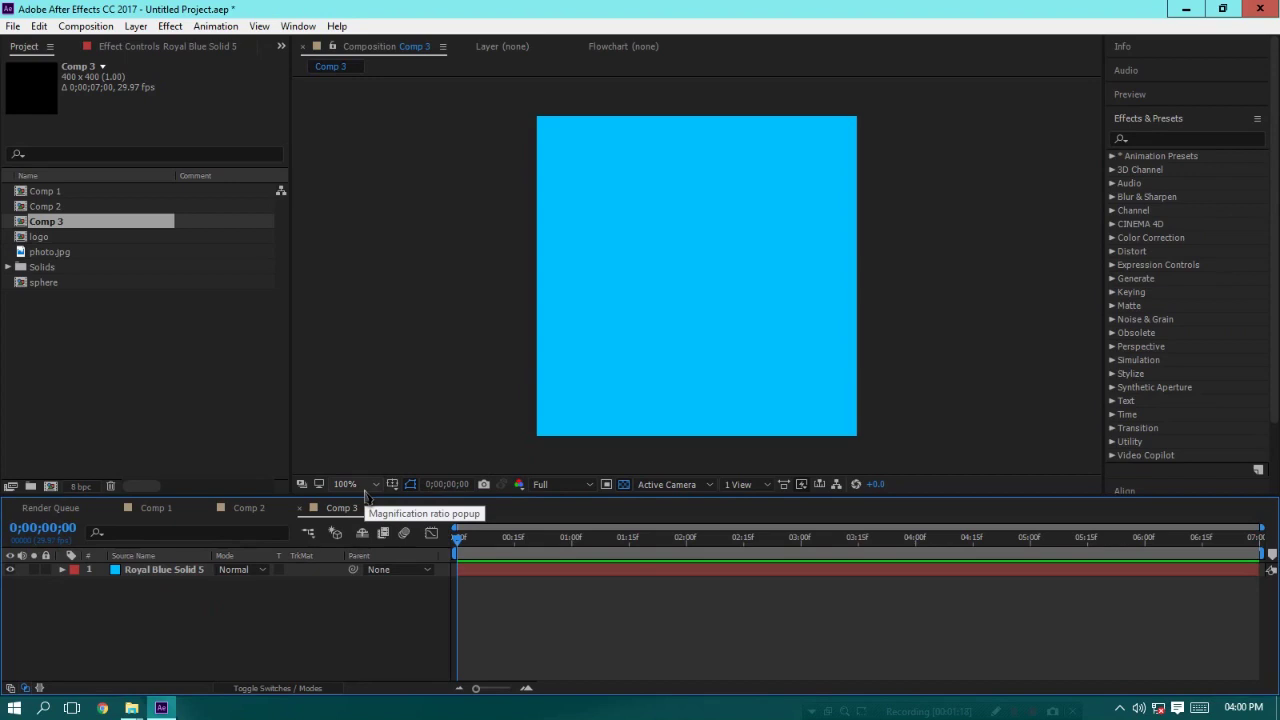
key(ctrl+space)
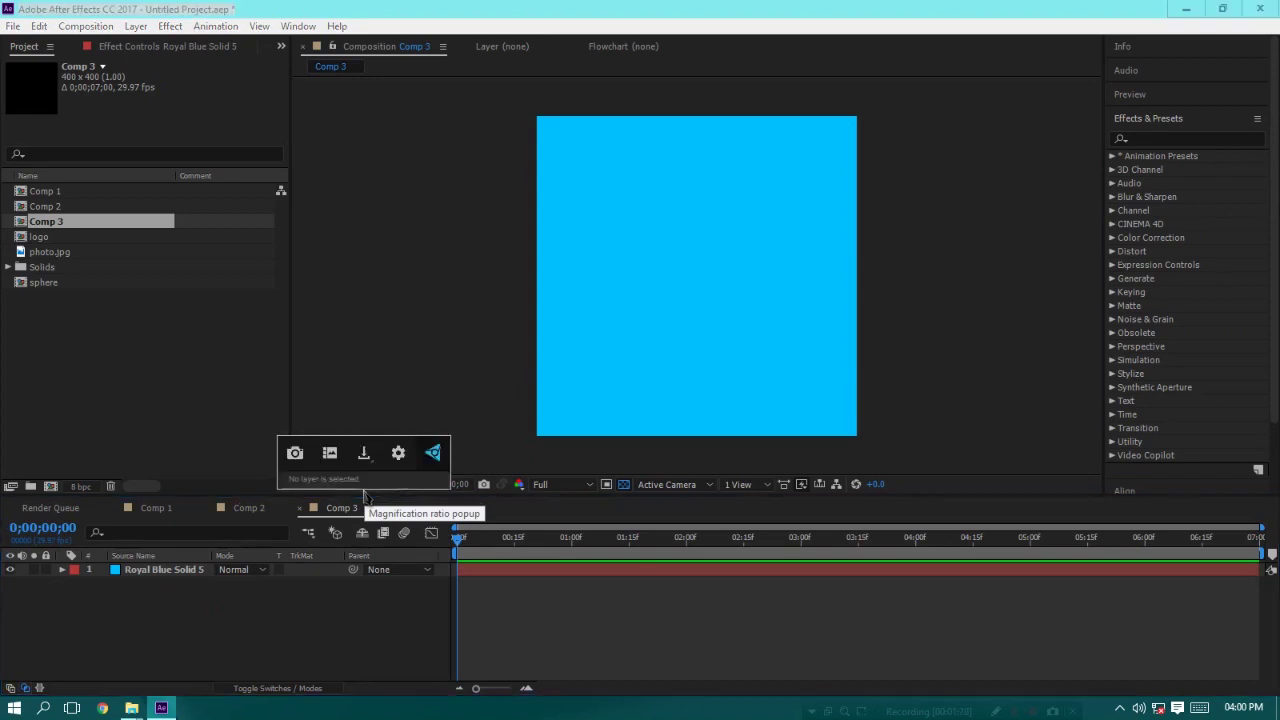
click(209, 605)
Select Royal Blue Solid 5 and apply CC Sphere via a 'cc sp' effect search
click(190, 572)
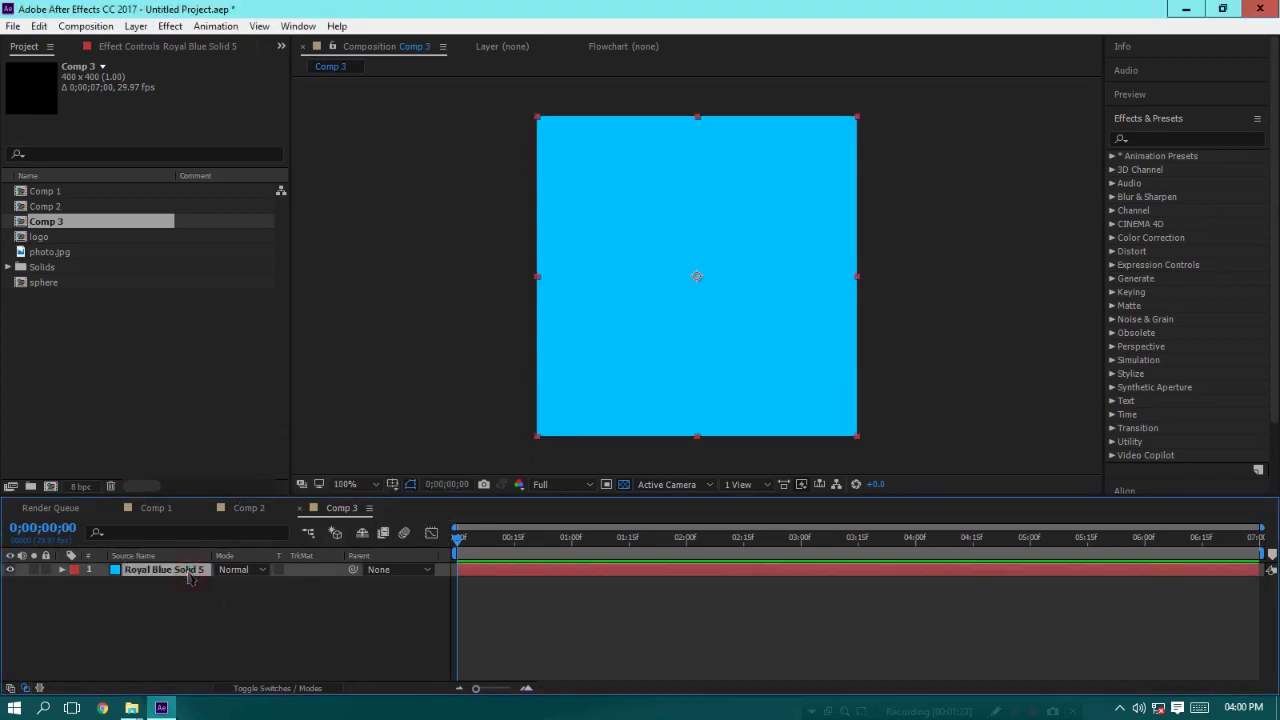
key(ctrl+space)
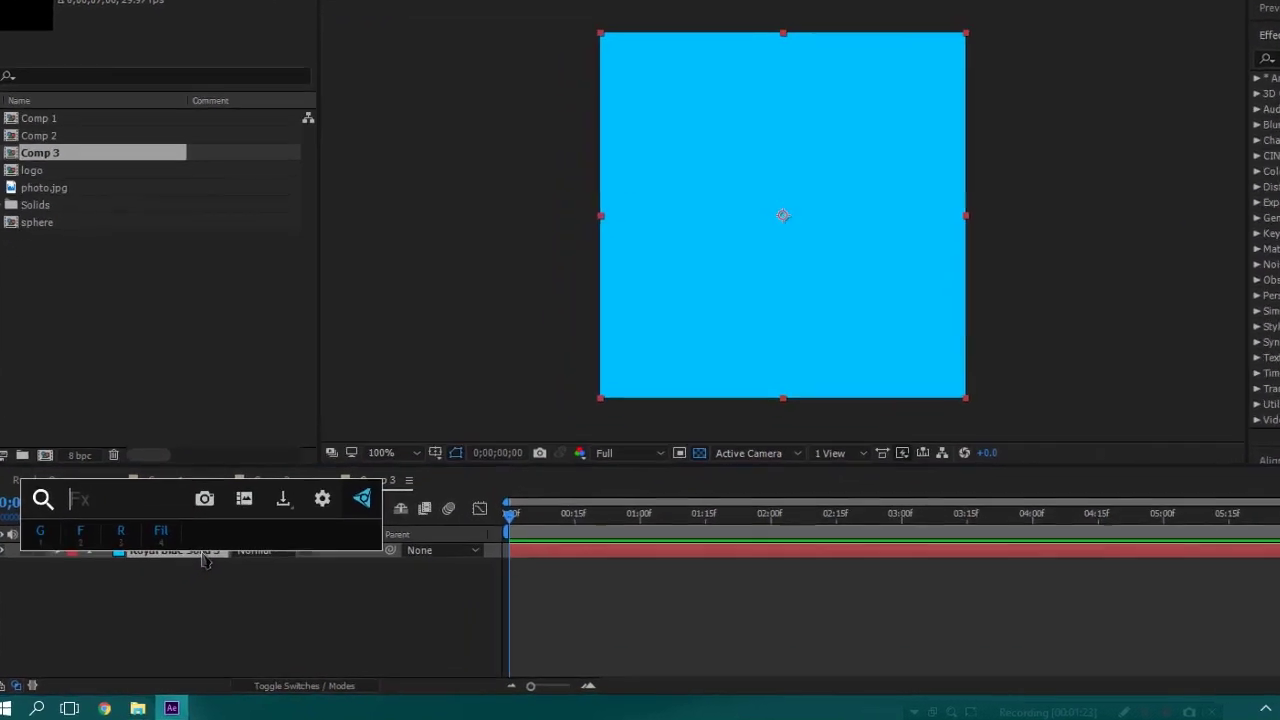
text(cc s)
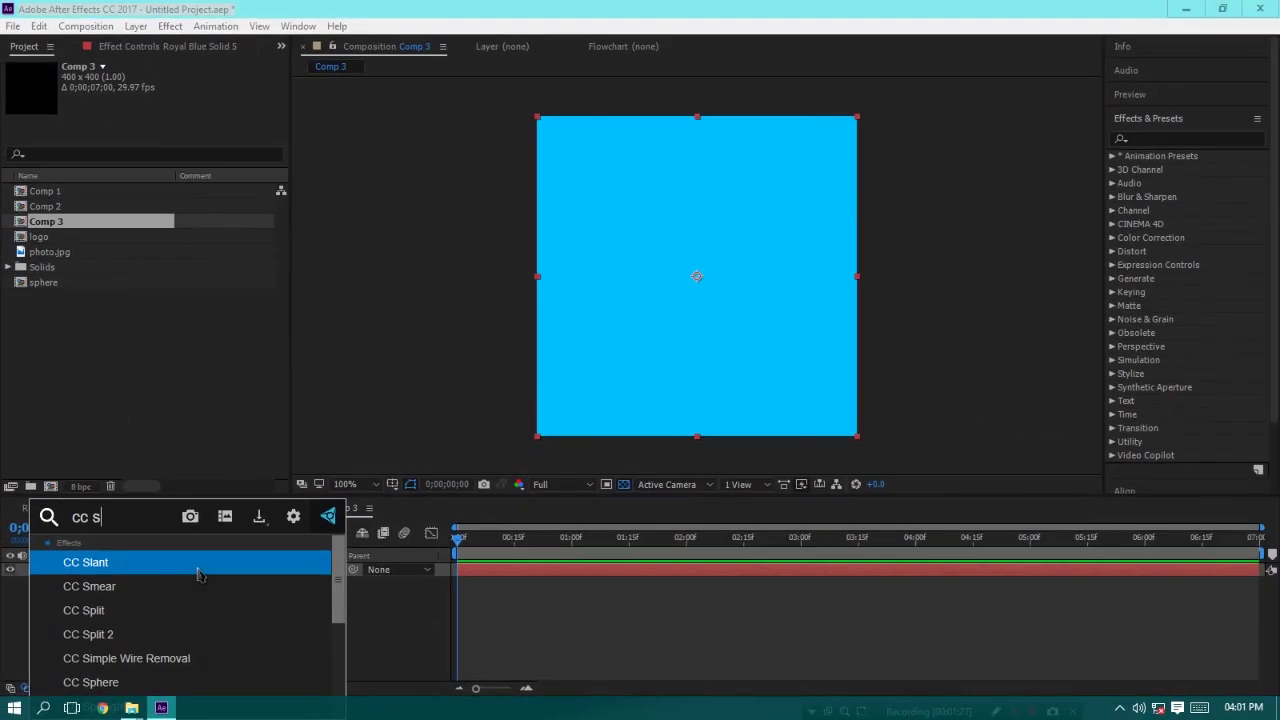
text(p)
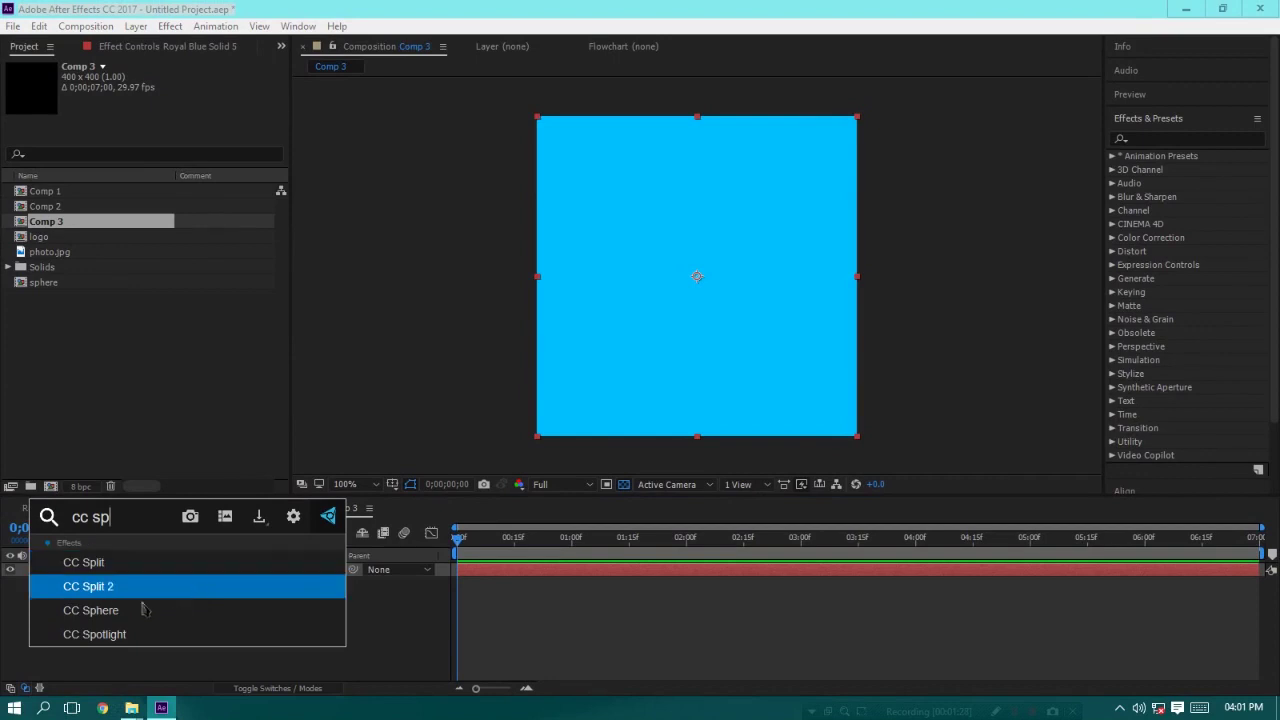
click(90, 610)
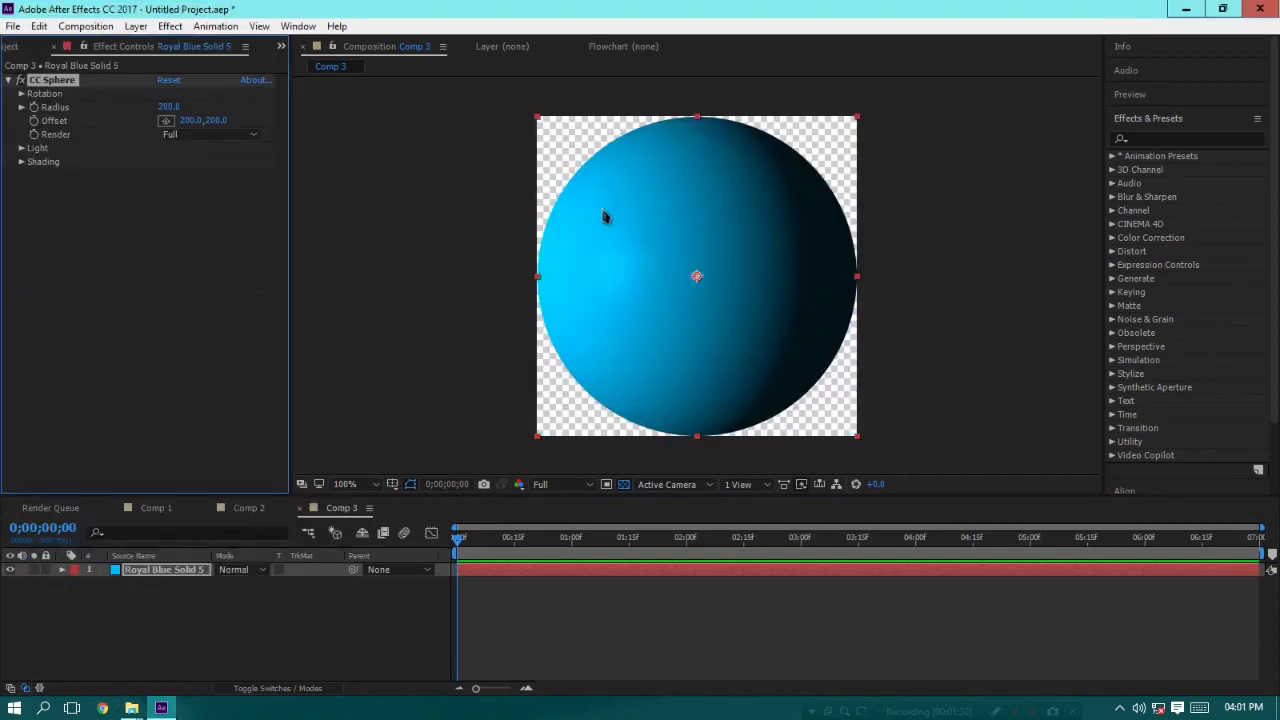
Set CC Sphere's Light Height to 90 to light the sphere from the front
key(comma)
key(period)
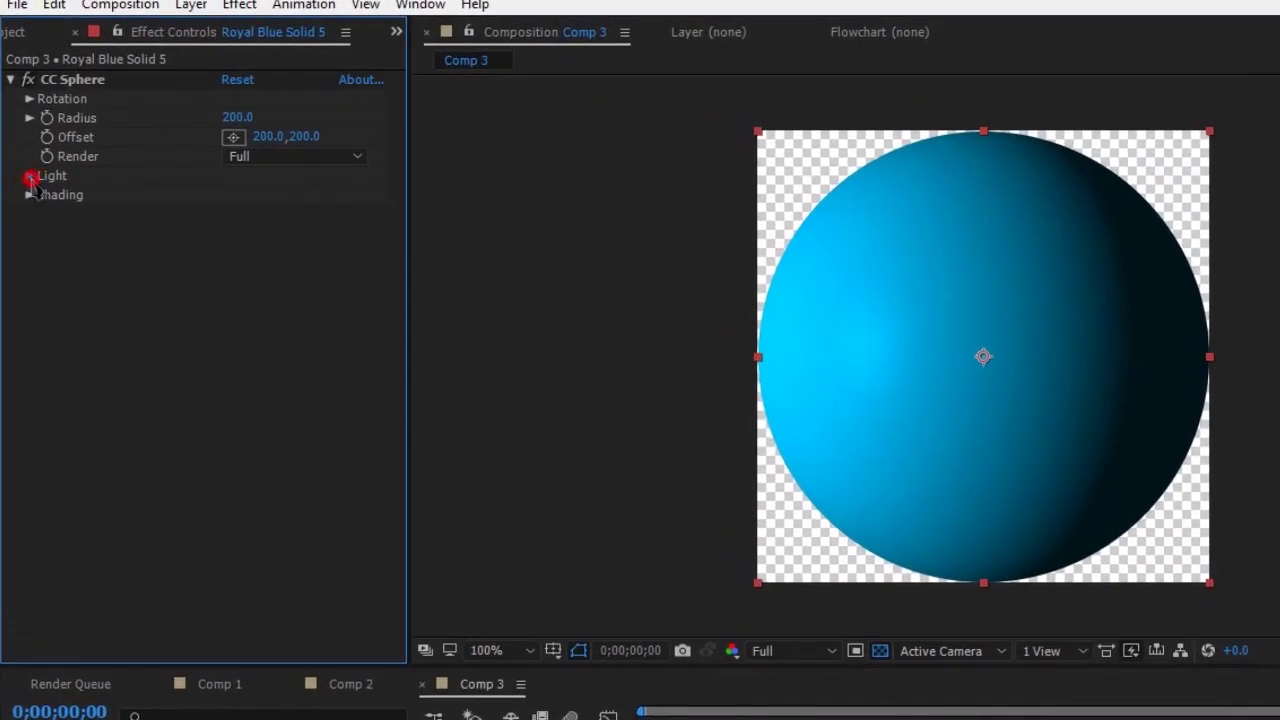
click(30, 177)
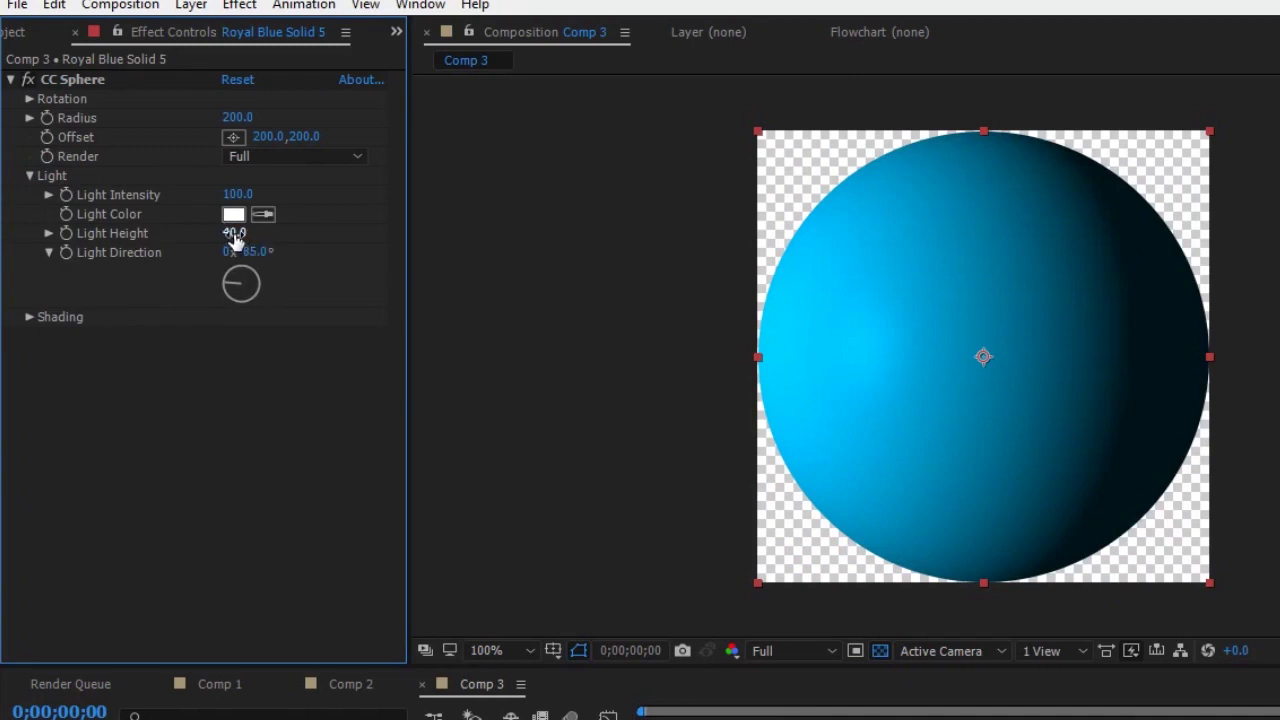
click(234, 234)
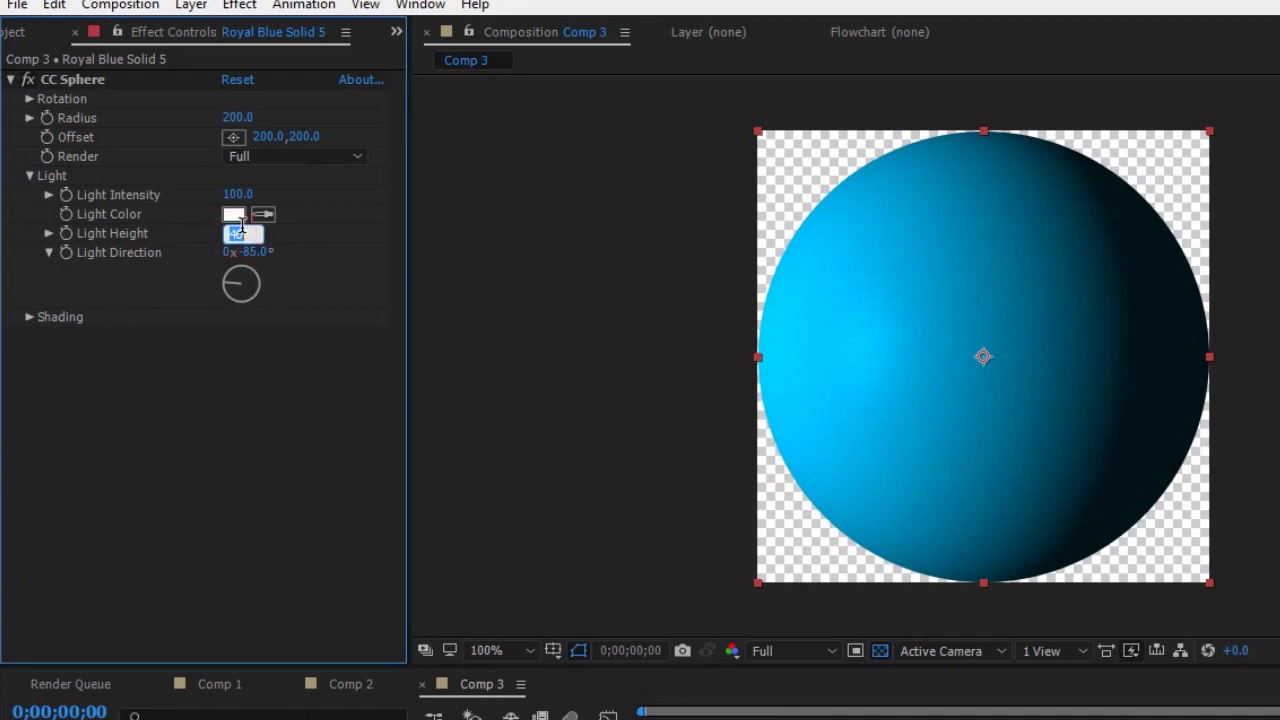
text(90)
key(Return)
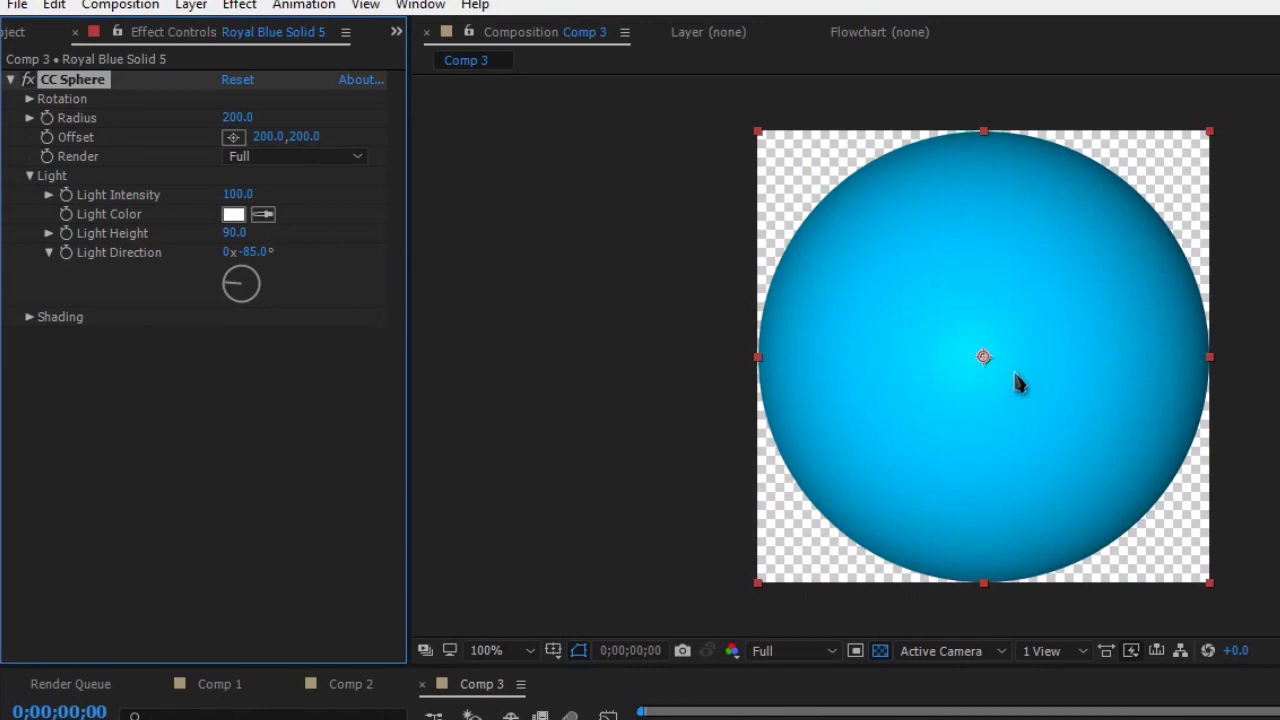
Lower CC Sphere's Shading Specular to 5 for a matte look, then collapse the effect
click(198, 456)
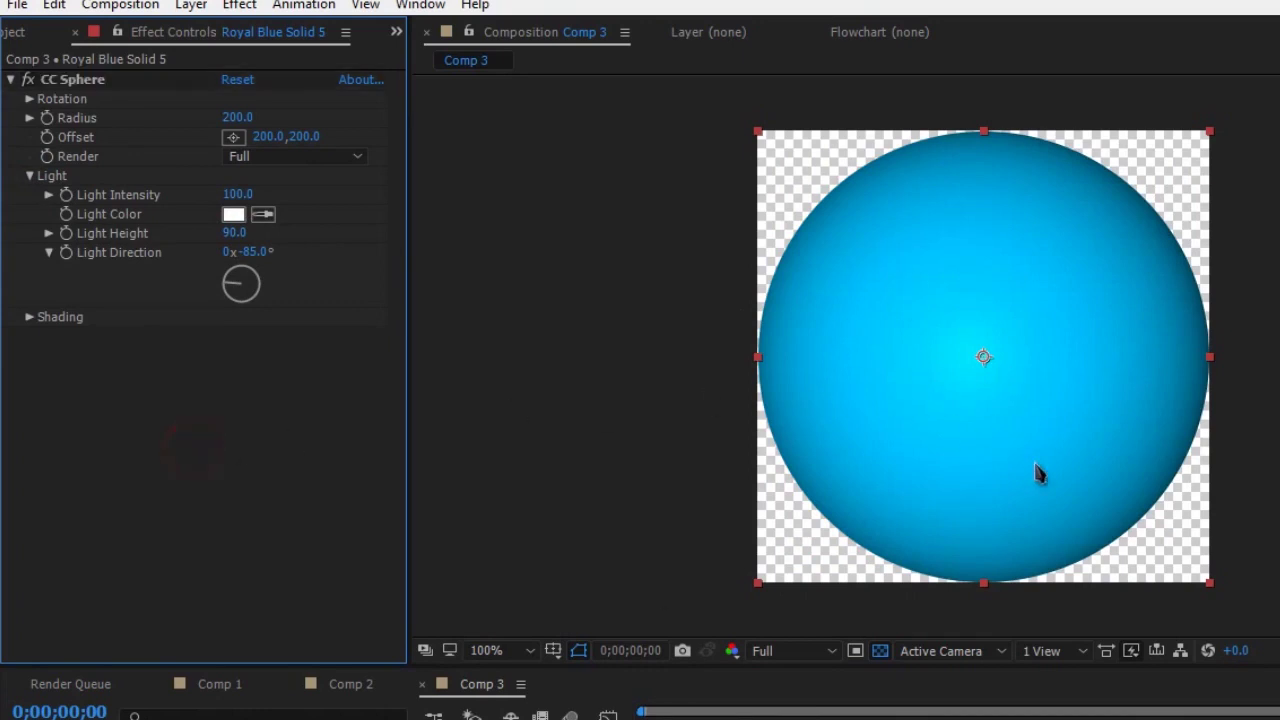
click(27, 316)
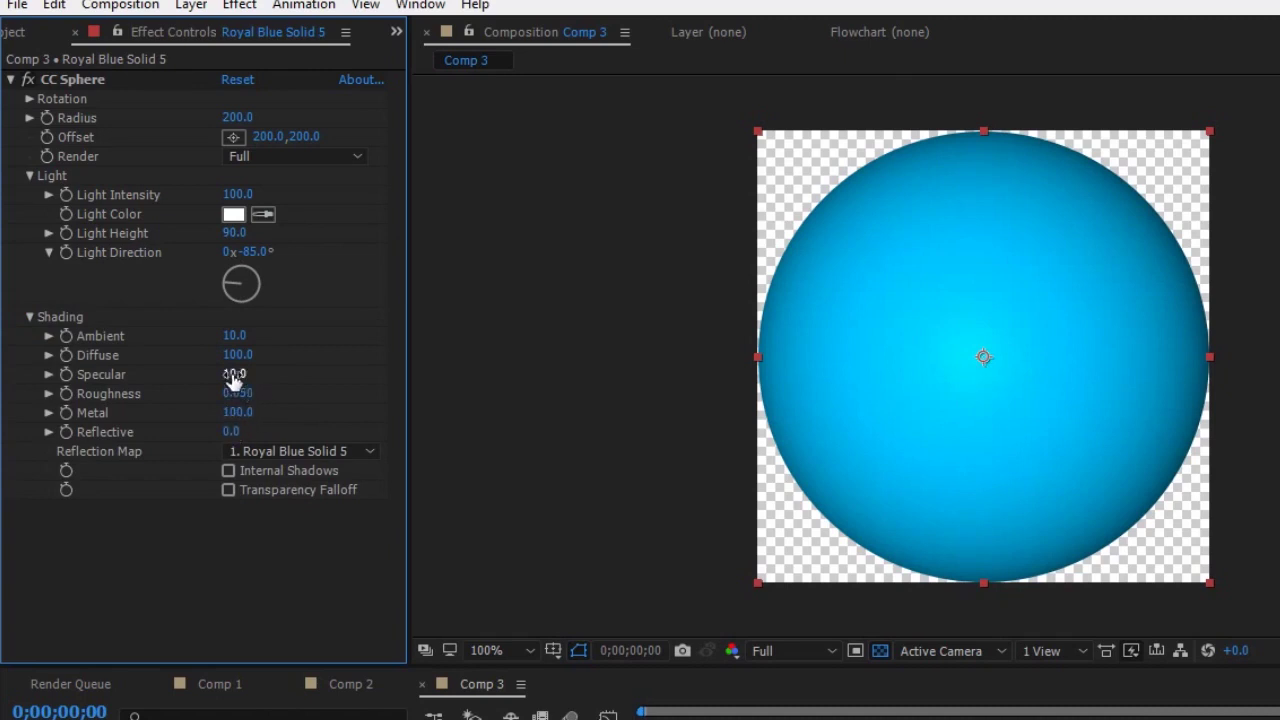
drag(234, 385, 405, 366)
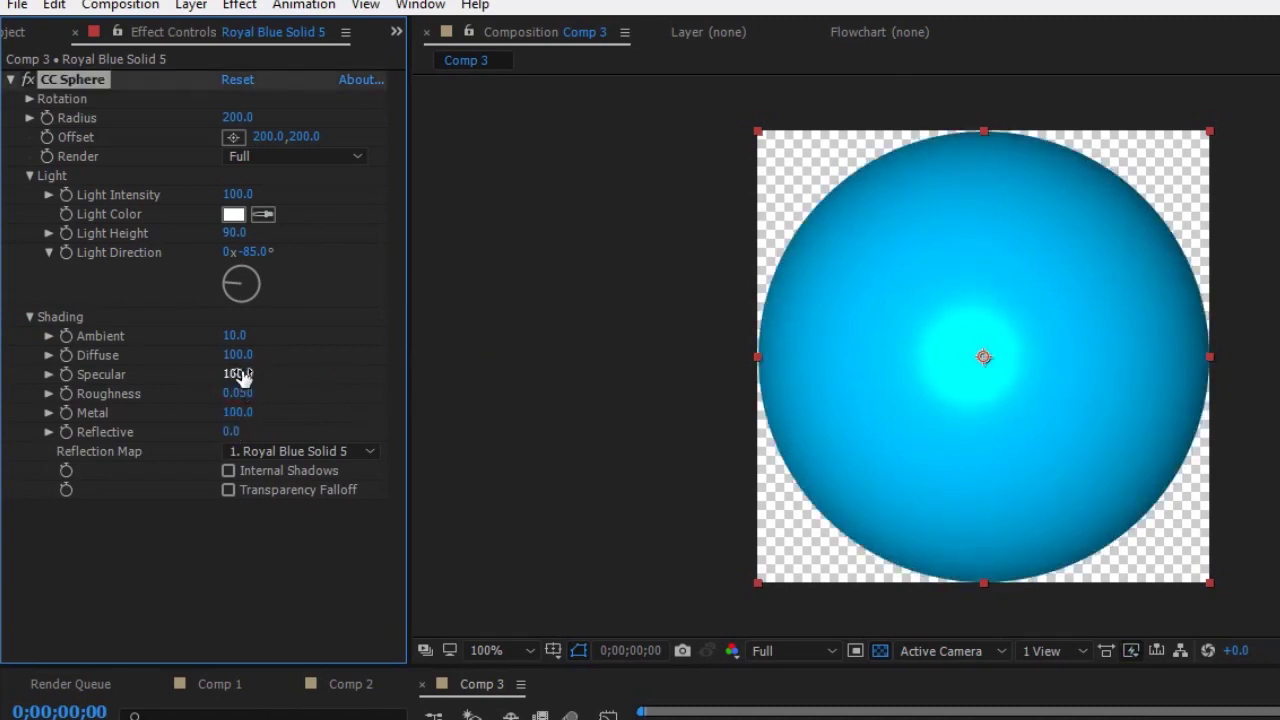
drag(238, 372, 90, 374)
click(213, 376)
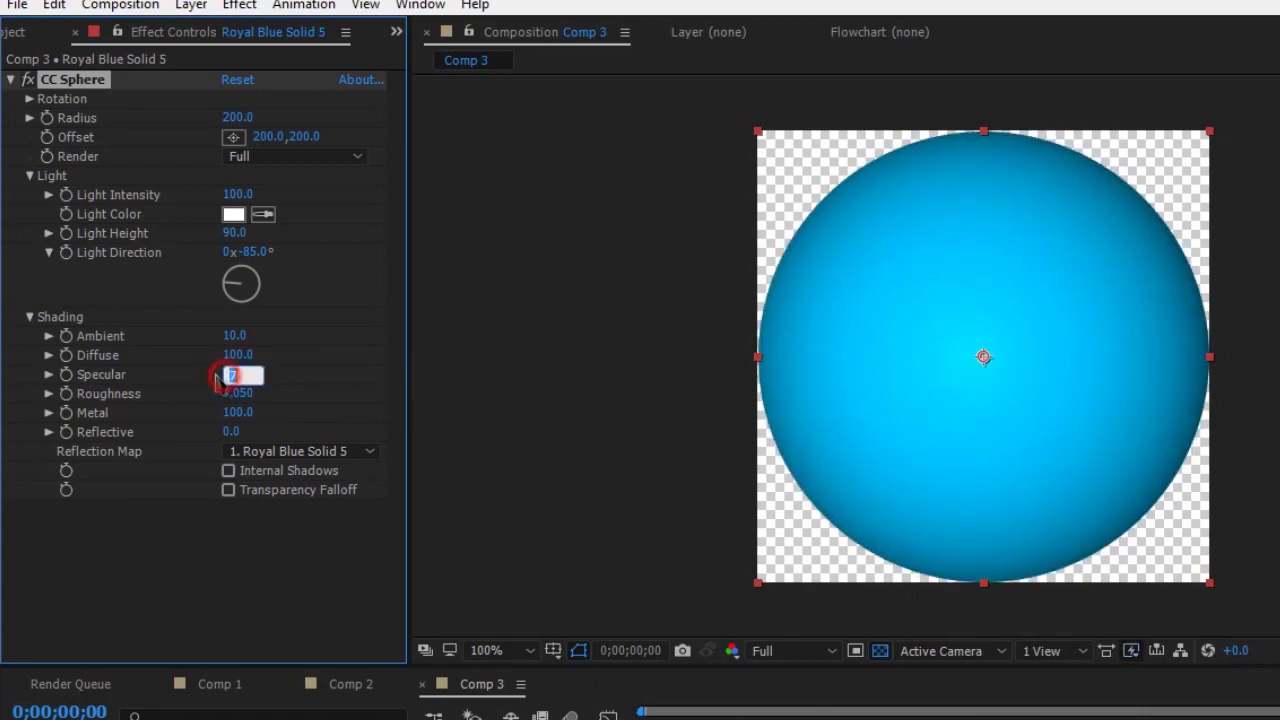
text(5)
key(Return)
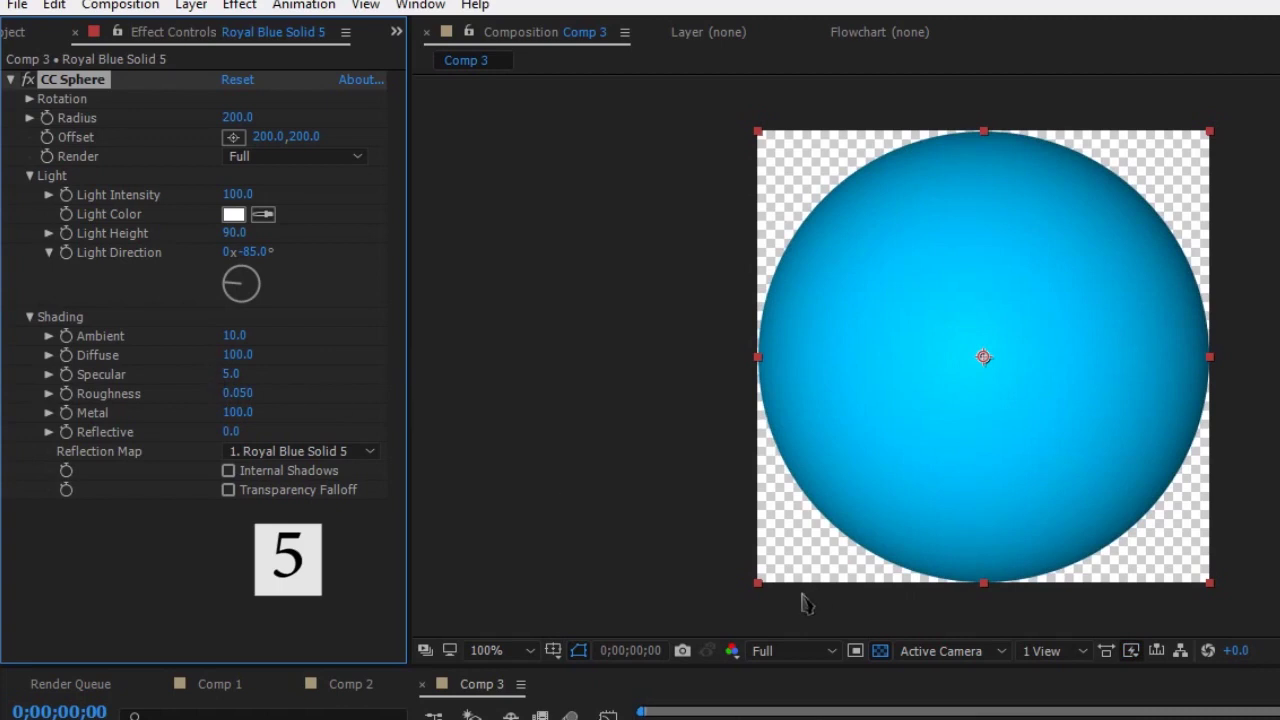
key(ctrl+shift+a)
click(12, 80)
click(85, 250)
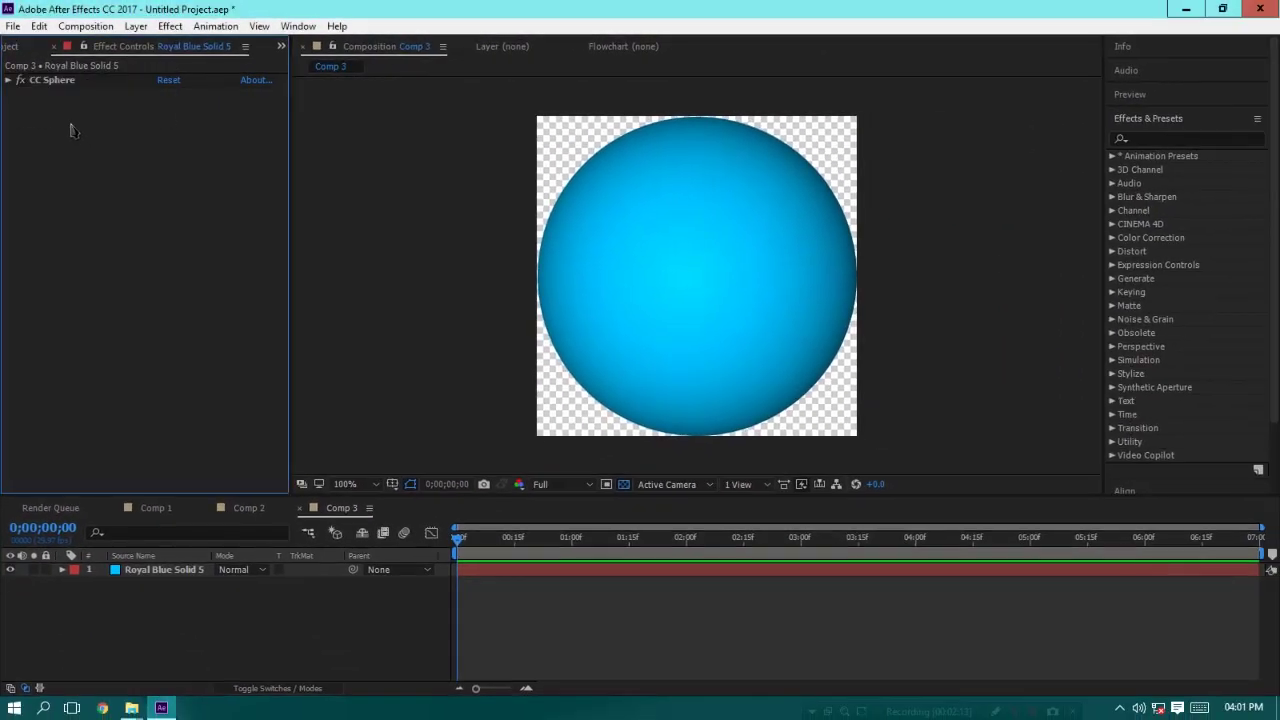
Apply Linear Wipe to Royal Blue Solid 5 through the quick effect search
click(70, 130)
click(172, 570)
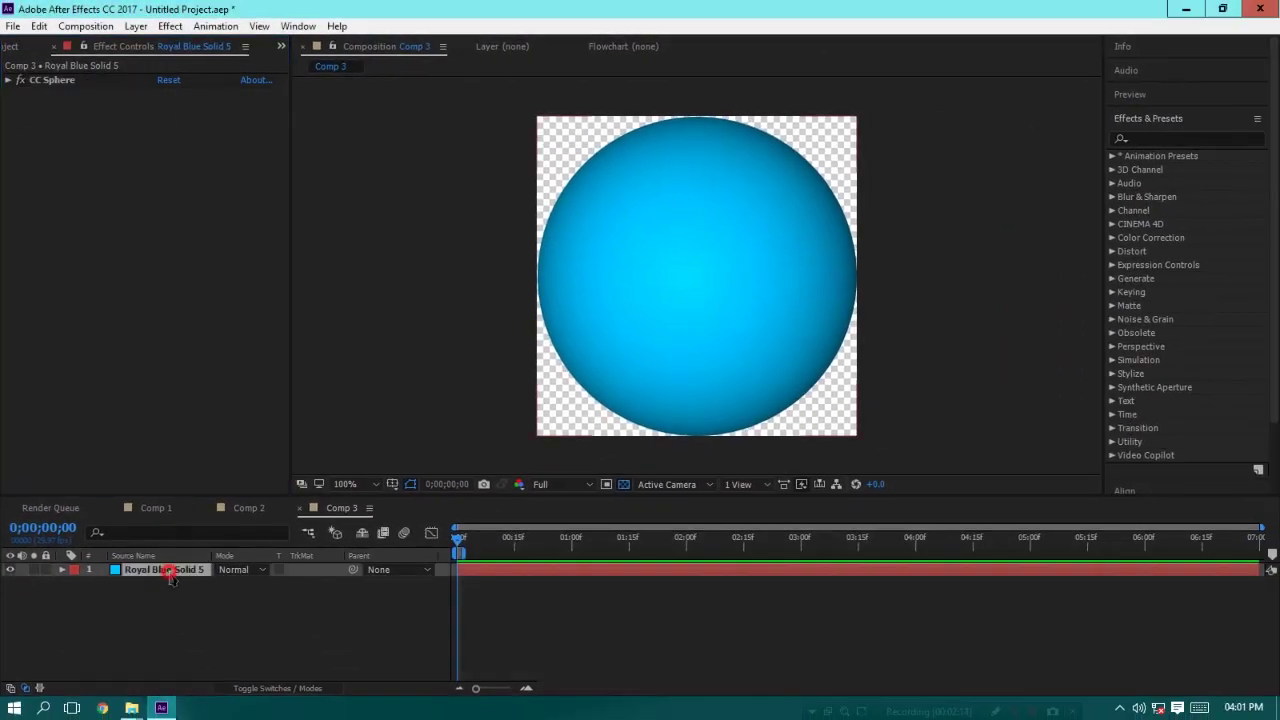
key(ctrl+space)
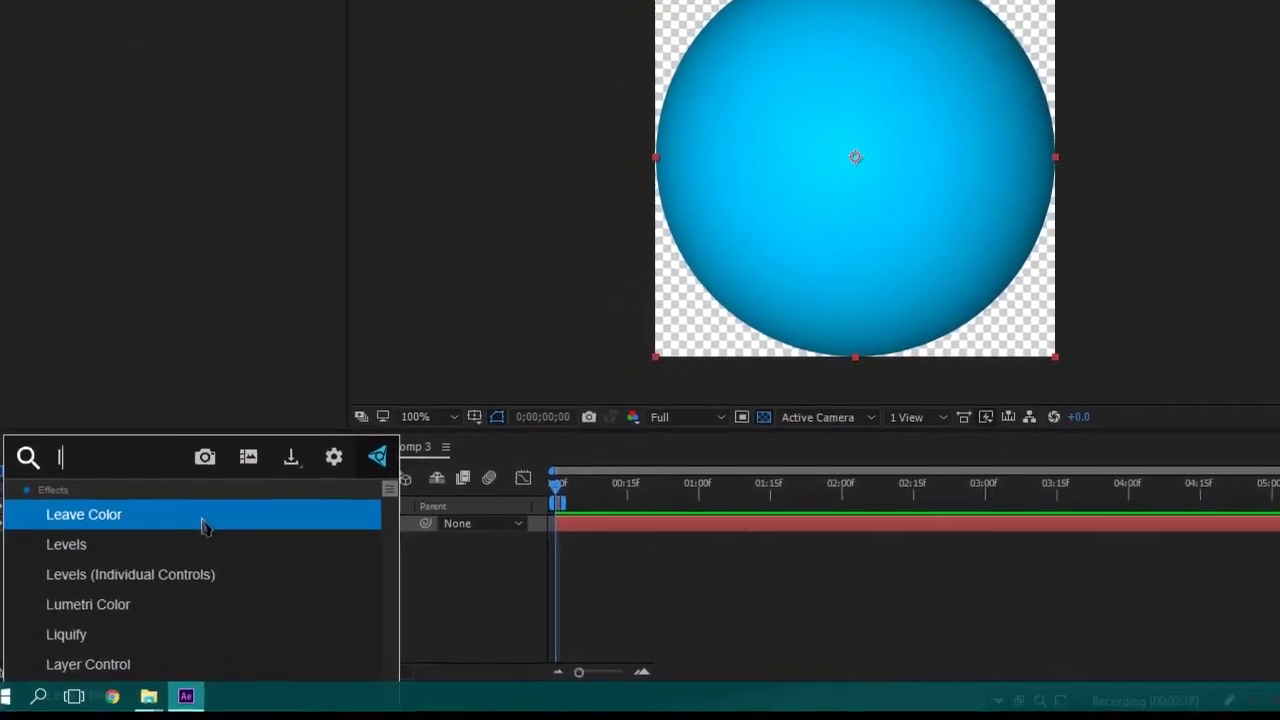
text(i)
click(265, 681)
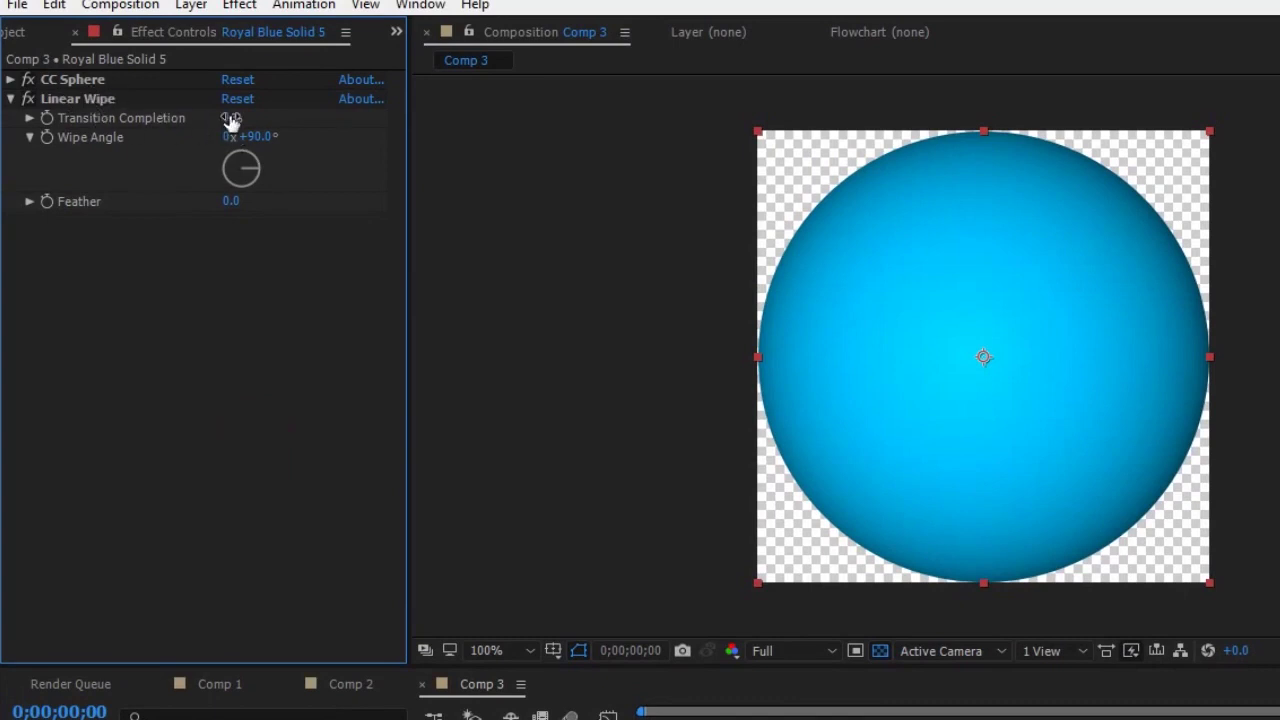
Set Linear Wipe's Transition Completion to 33% and move CC Sphere below it
drag(230, 118, 280, 177)
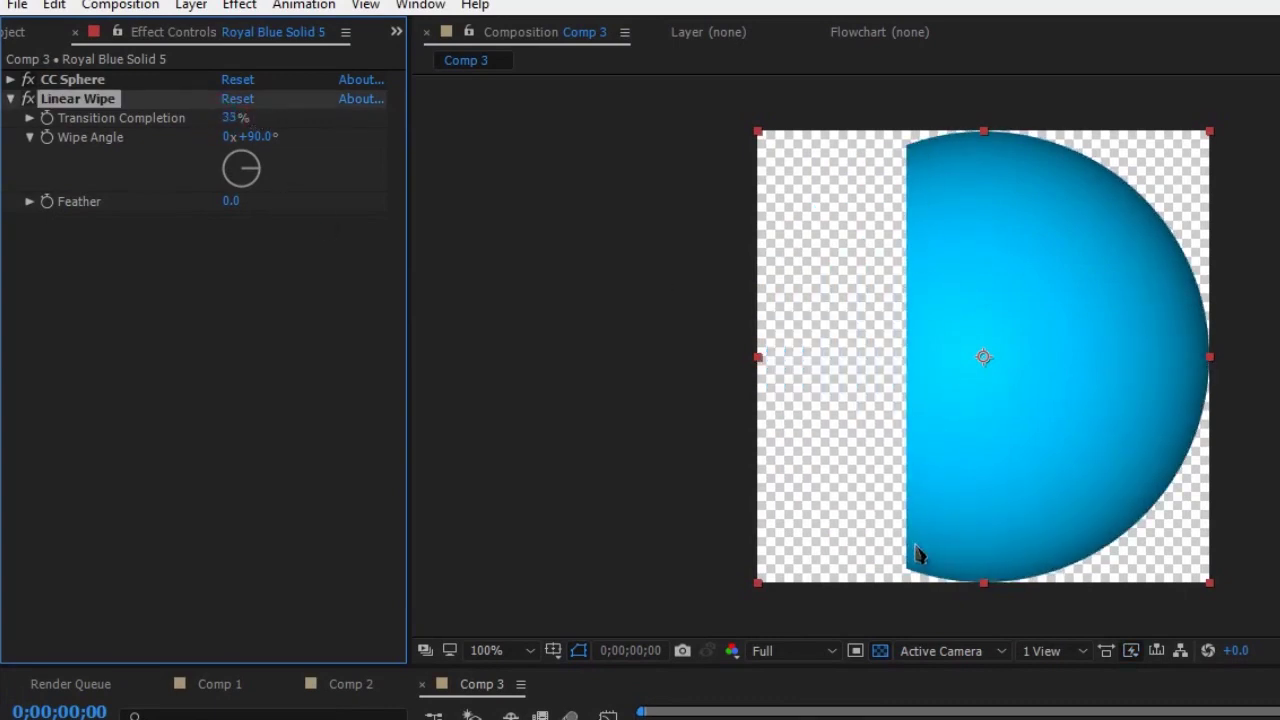
click(123, 358)
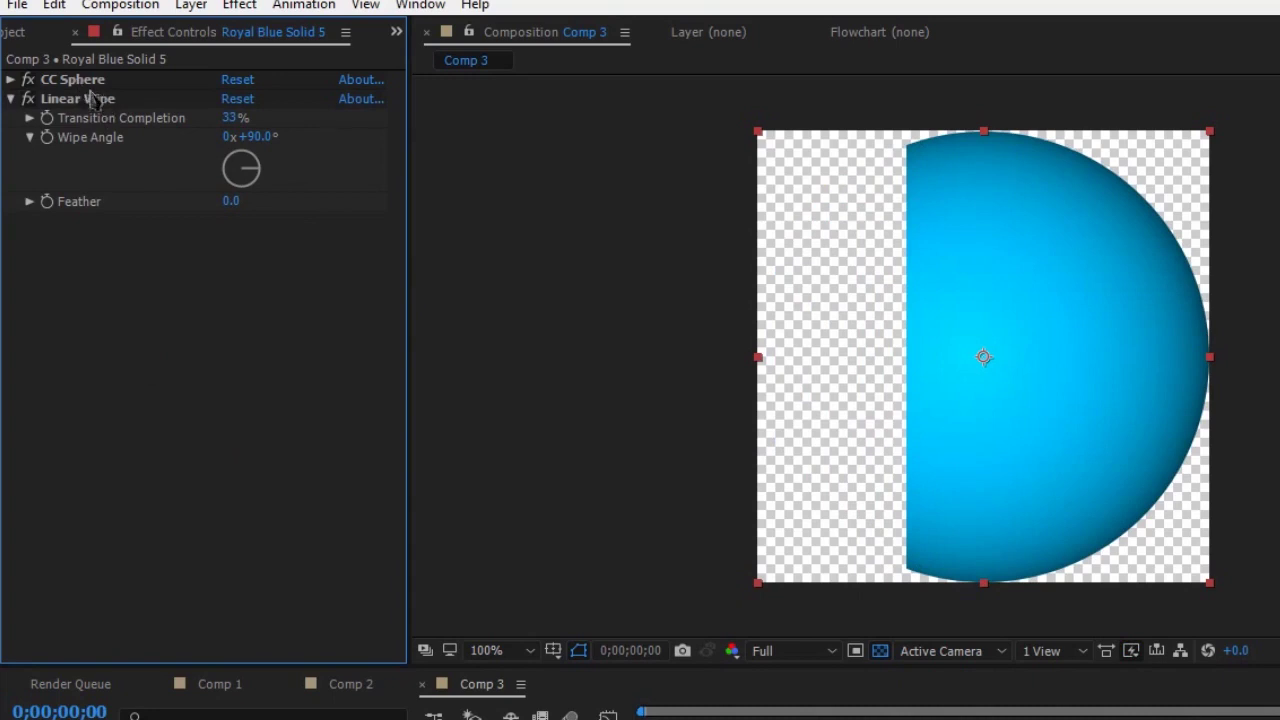
drag(80, 84, 84, 246)
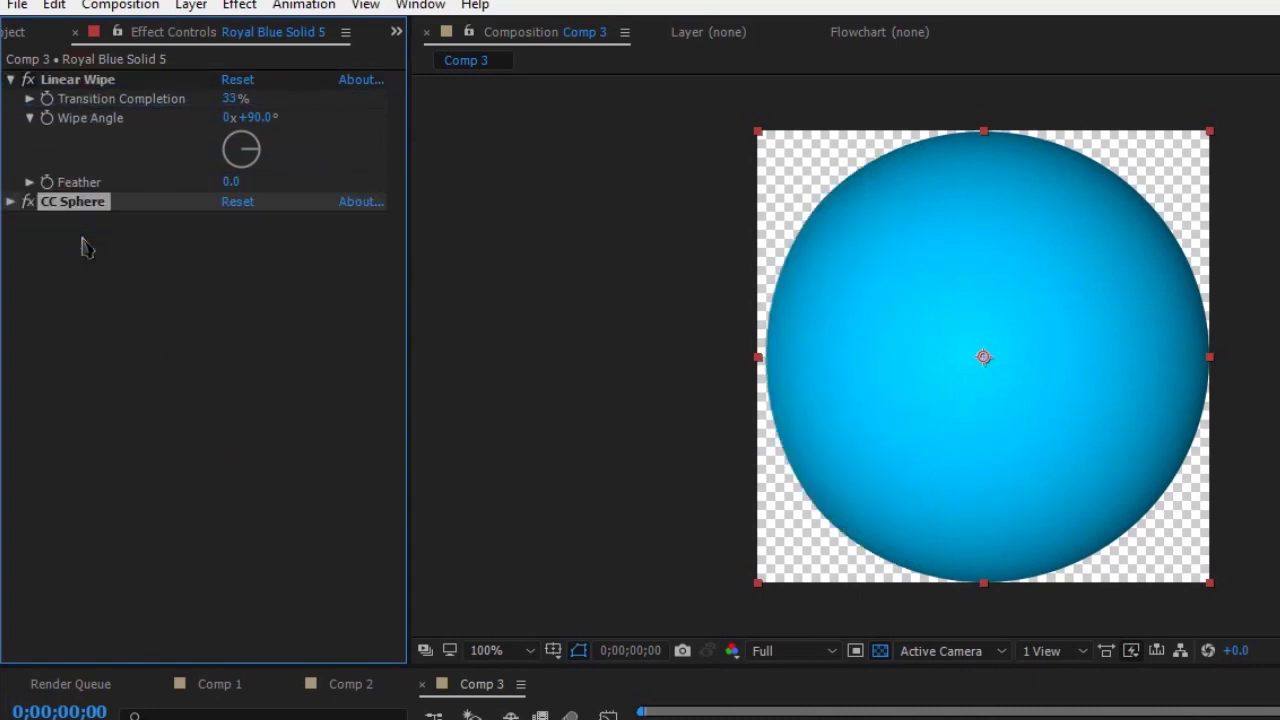
Raise Linear Wipe completion to 50% and expand CC Sphere's render options
drag(230, 99, 253, 93)
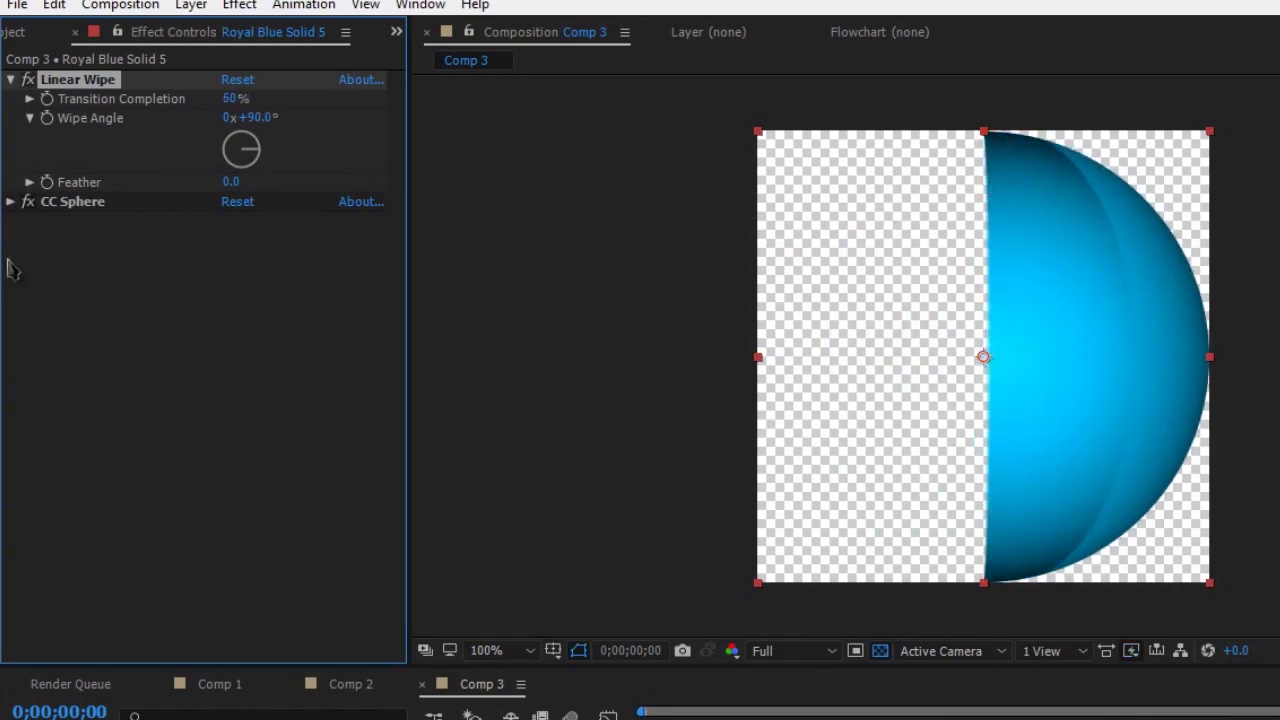
click(13, 201)
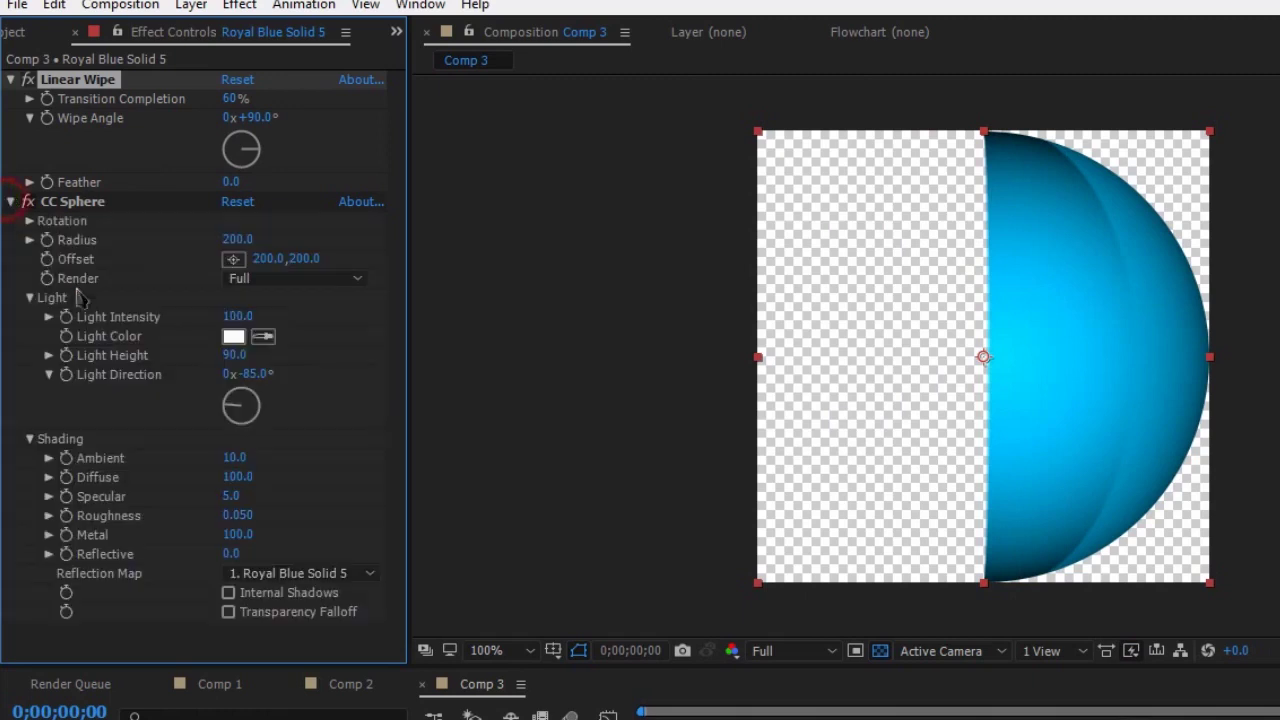
click(295, 282)
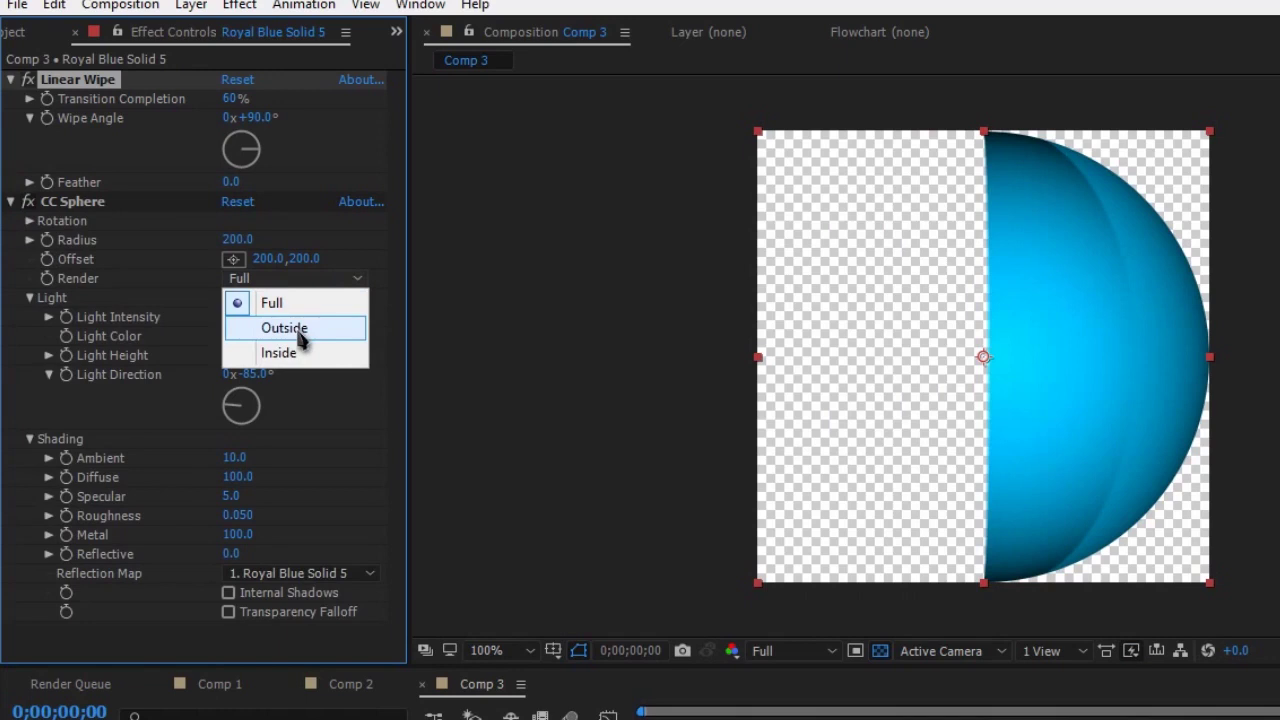
Switch CC Sphere Render to Outside, then set wipe completion to about 35%
click(300, 330)
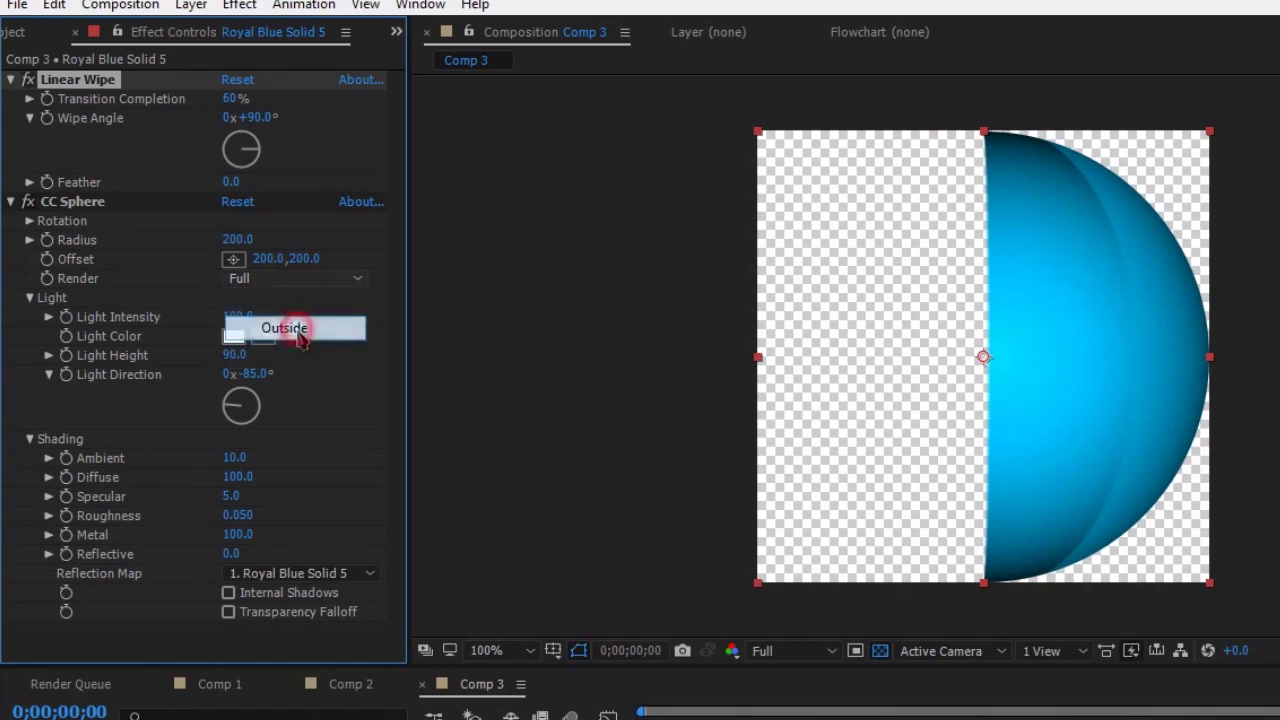
click(10, 202)
mouse_move(232, 99)
mouse_down()
mouse_move(266, 102)
mouse_move(218, 128)
mouse_up()
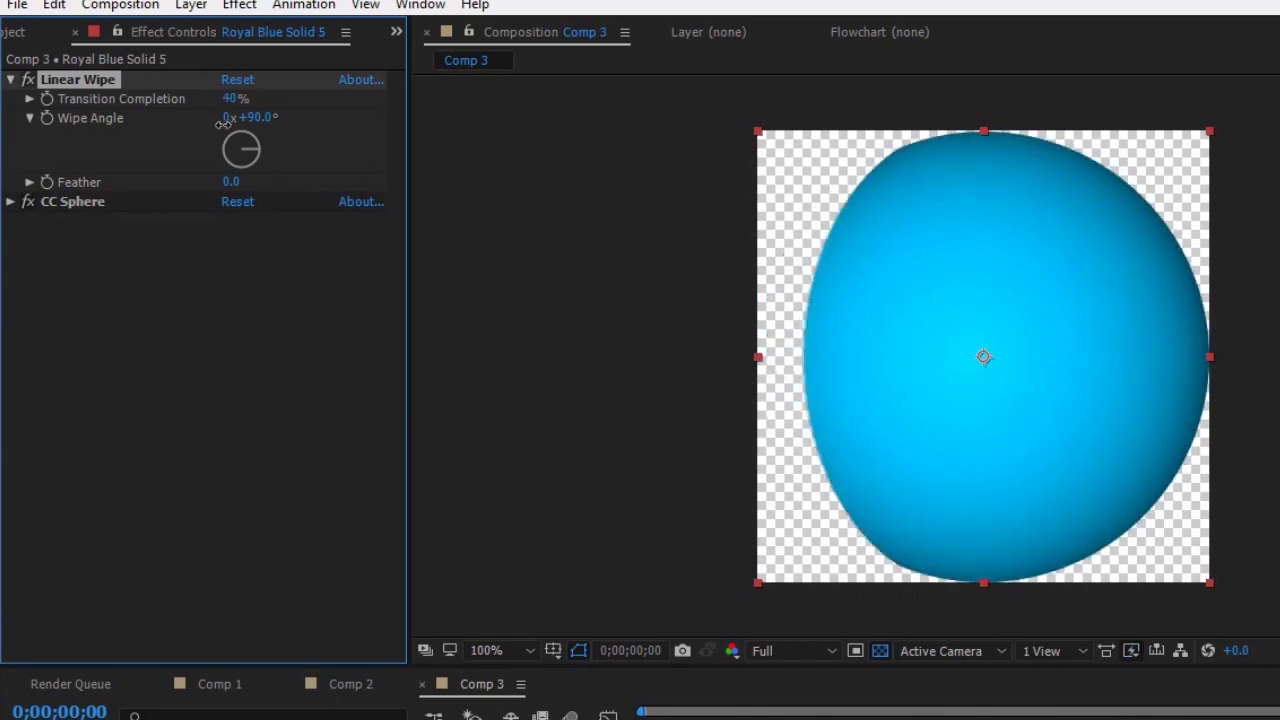
Apply Bevel Alpha to the sphere layer via a 'be' effect search
click(168, 430)
key(ctrl+space)
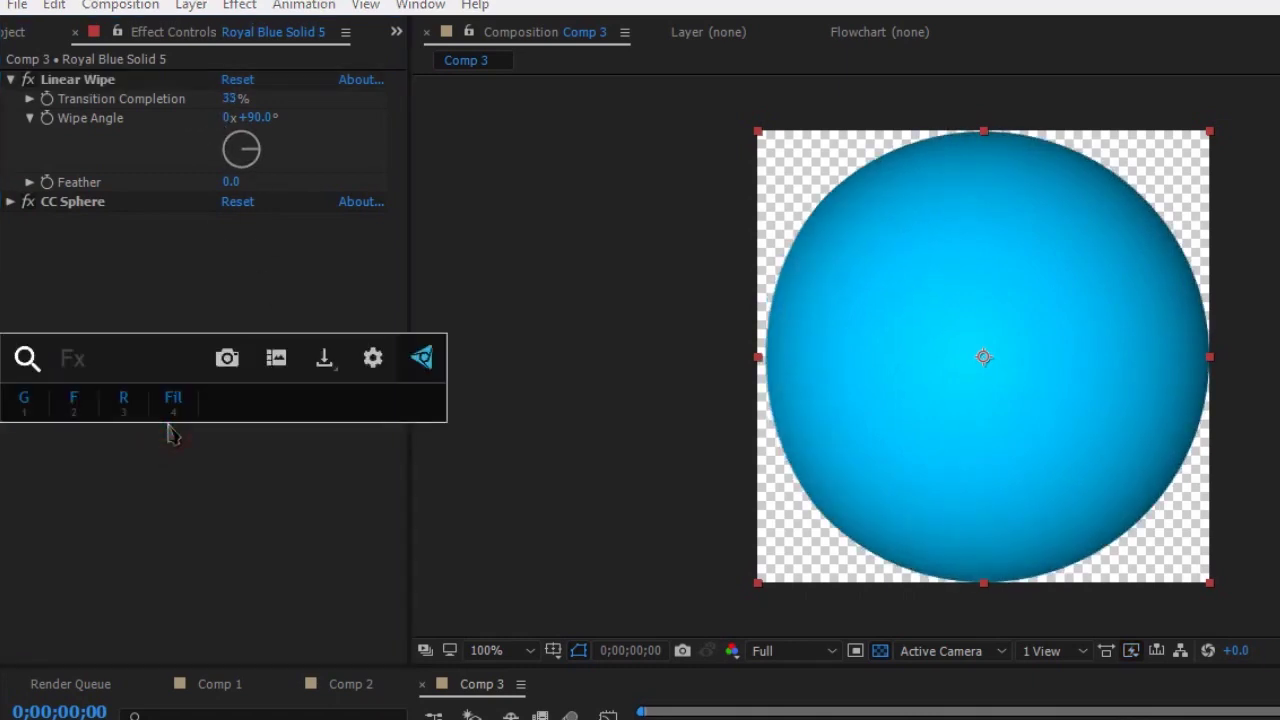
text(be)
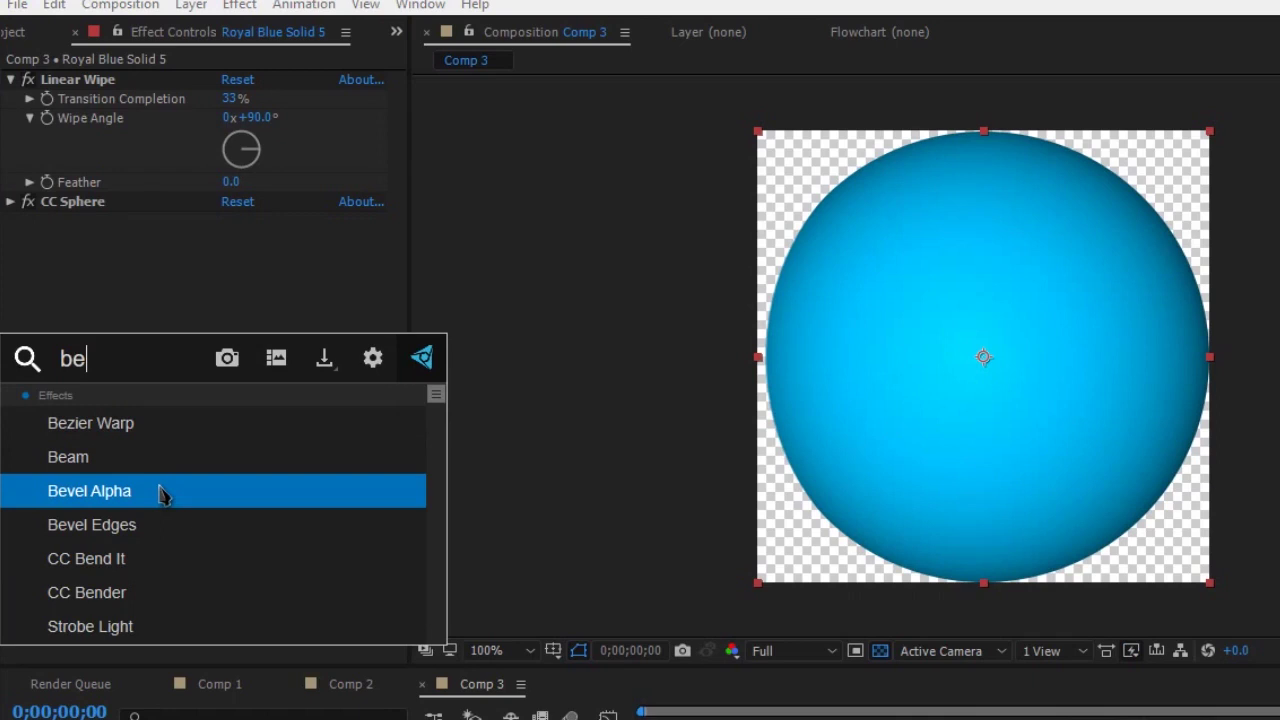
click(163, 494)
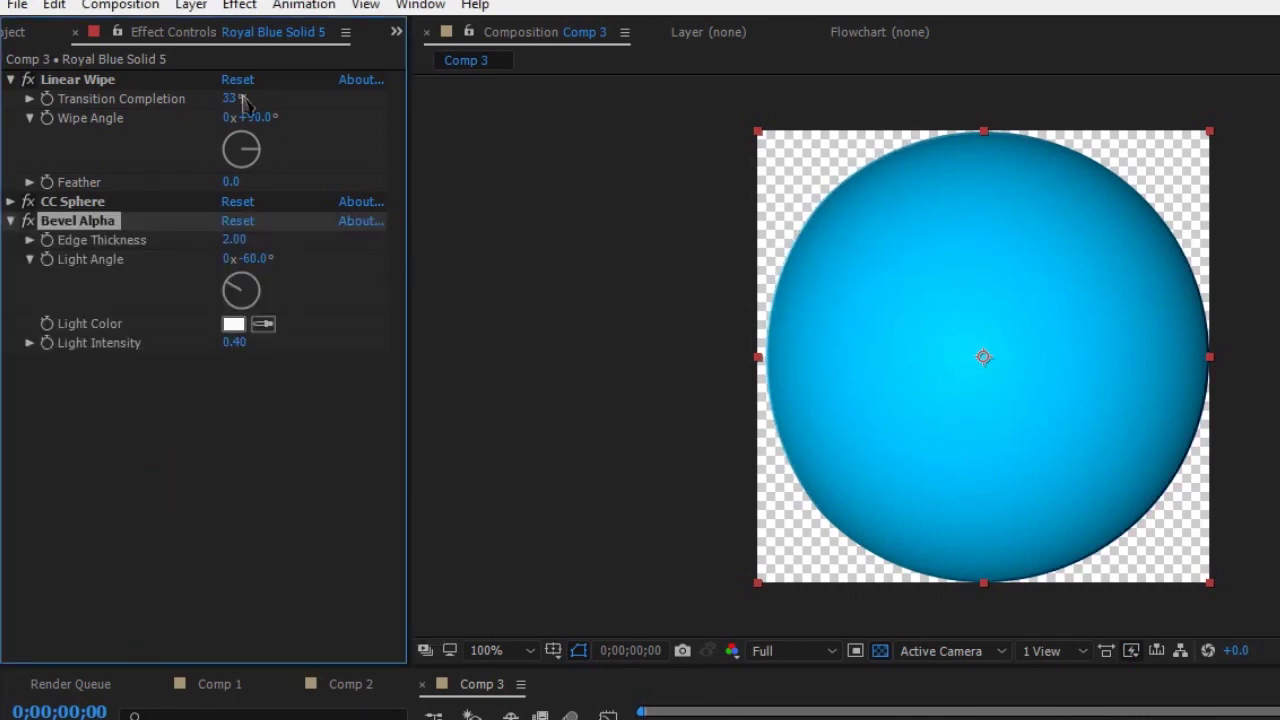
Set wipe completion to 50% and Bevel Alpha Edge Thickness to 4
drag(240, 97, 257, 97)
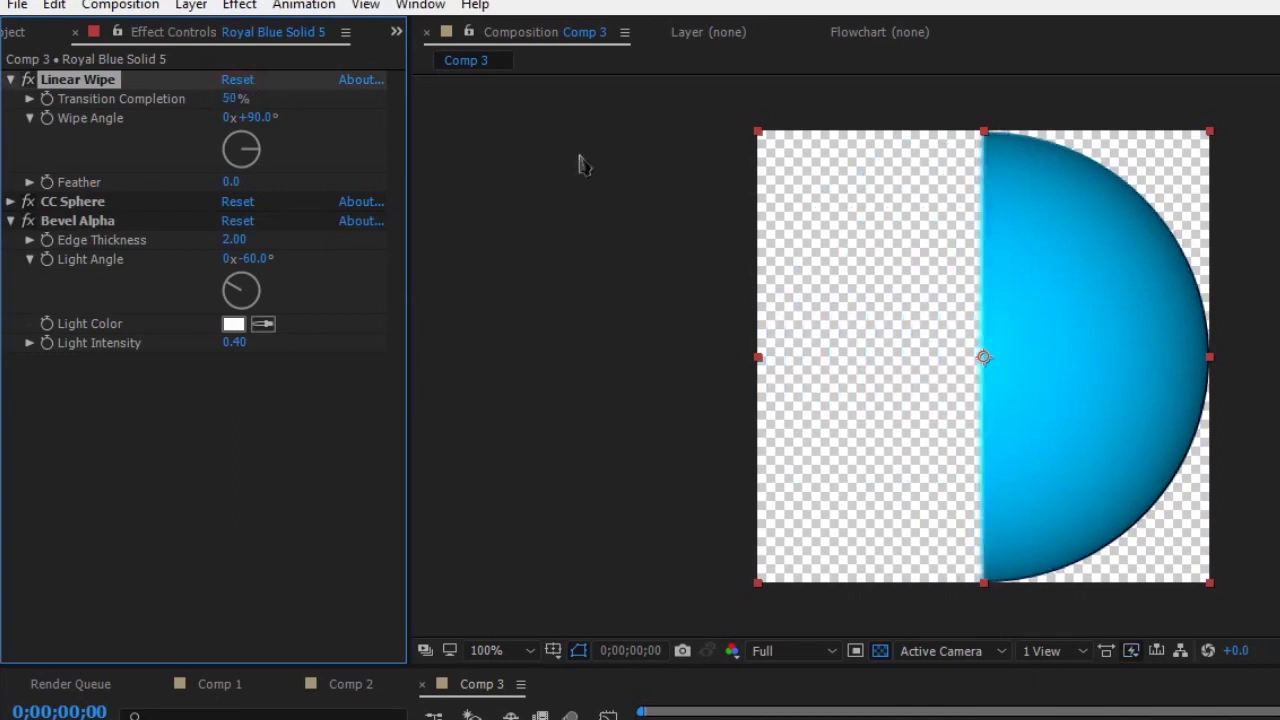
key(period)
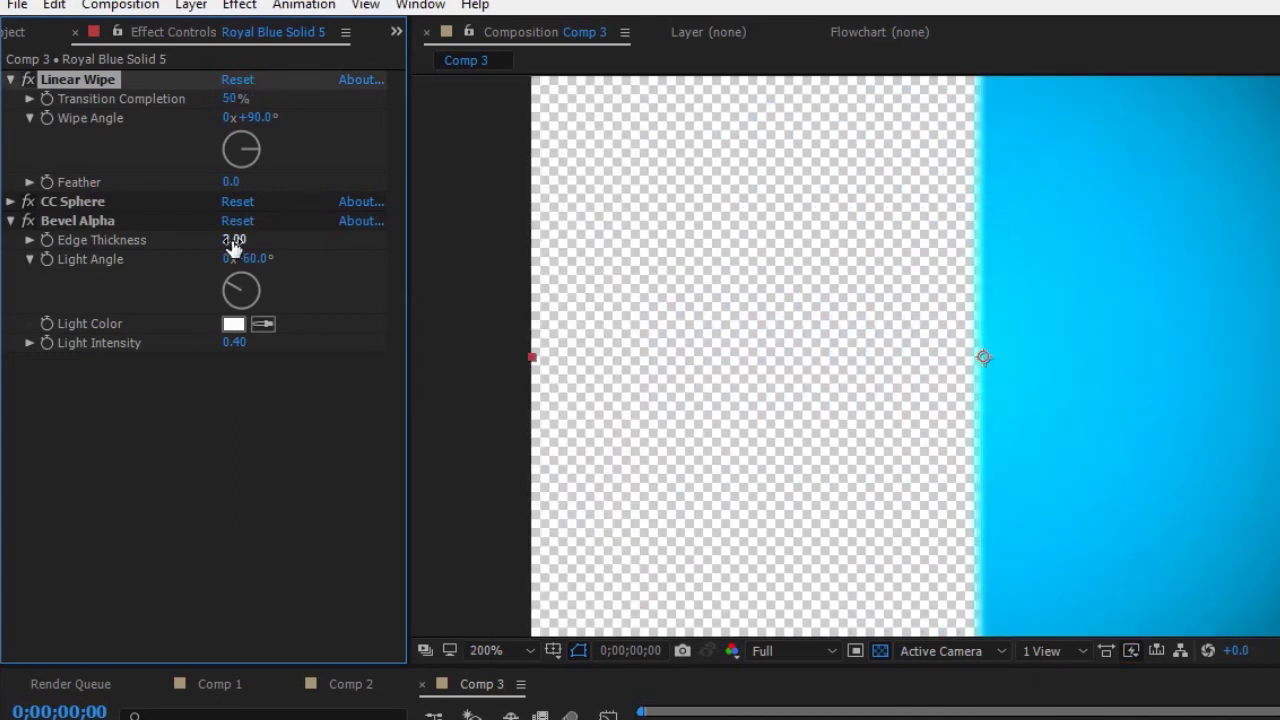
mouse_move(230, 247)
mouse_down()
mouse_move(243, 233)
mouse_move(230, 239)
mouse_up()
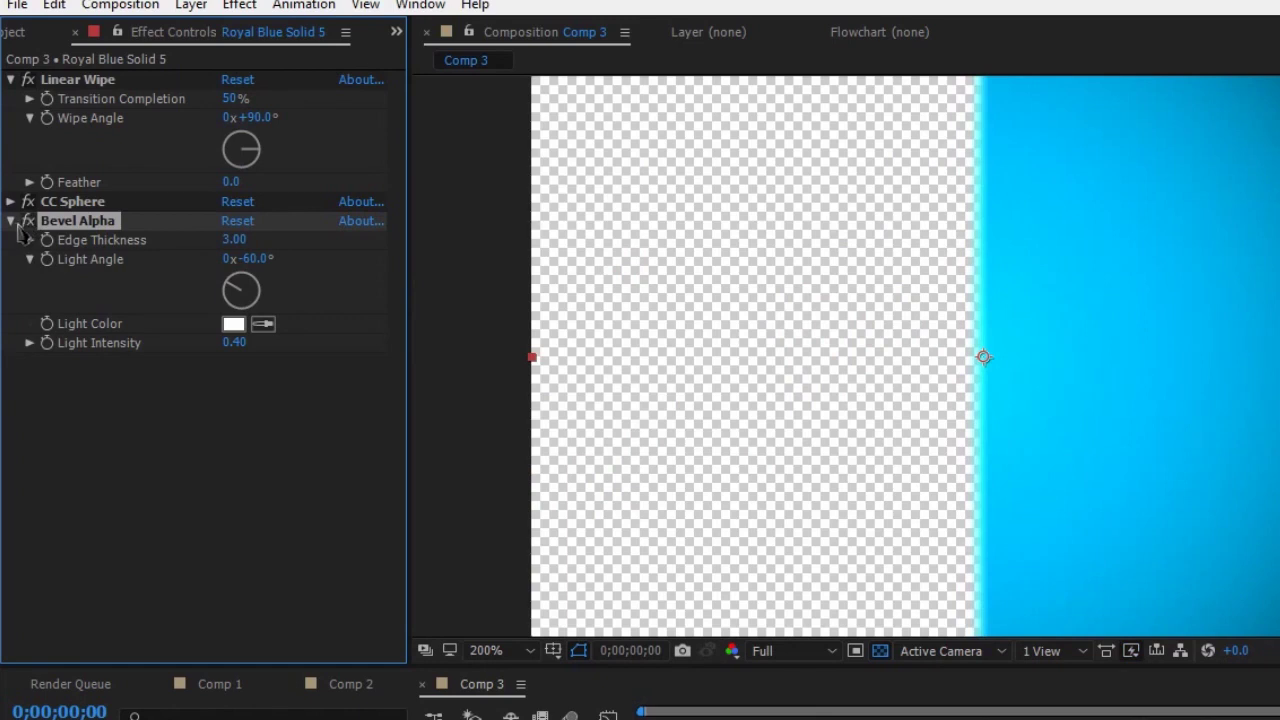
Collapse the effects, reset the viewer zoom, and preview the animation
click(10, 80)
click(163, 400)
key(comma)
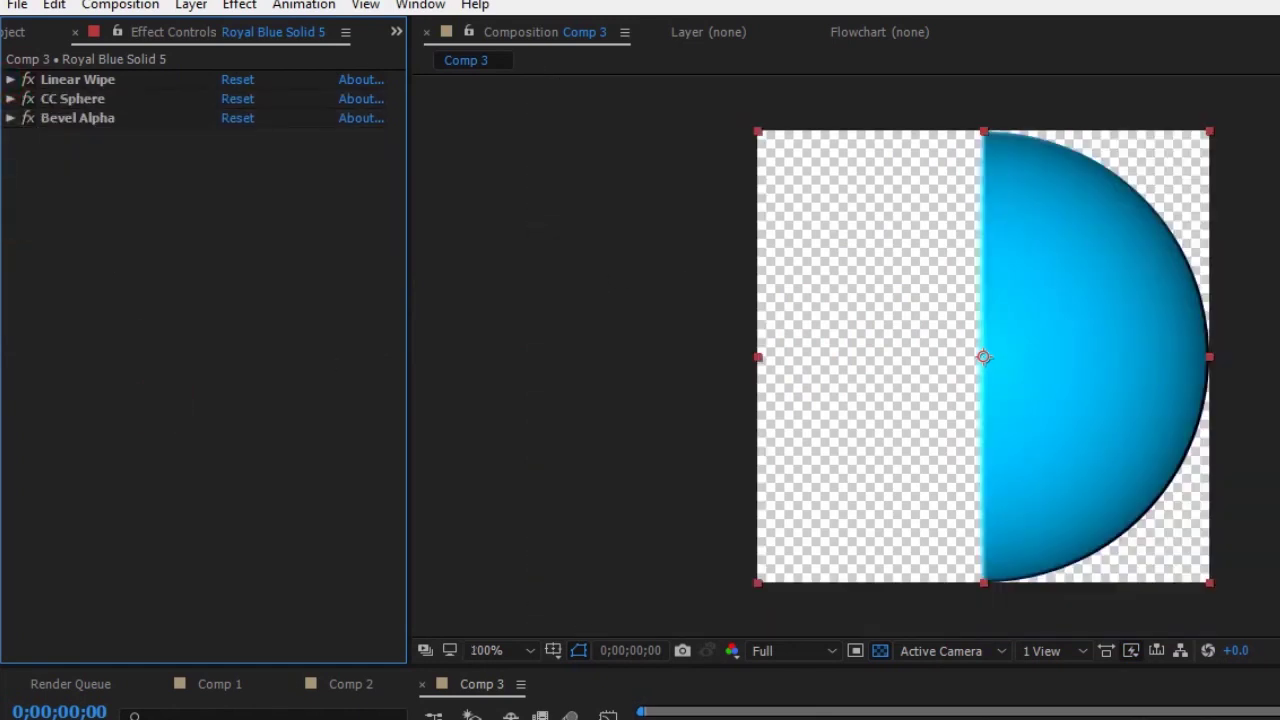
key(space)
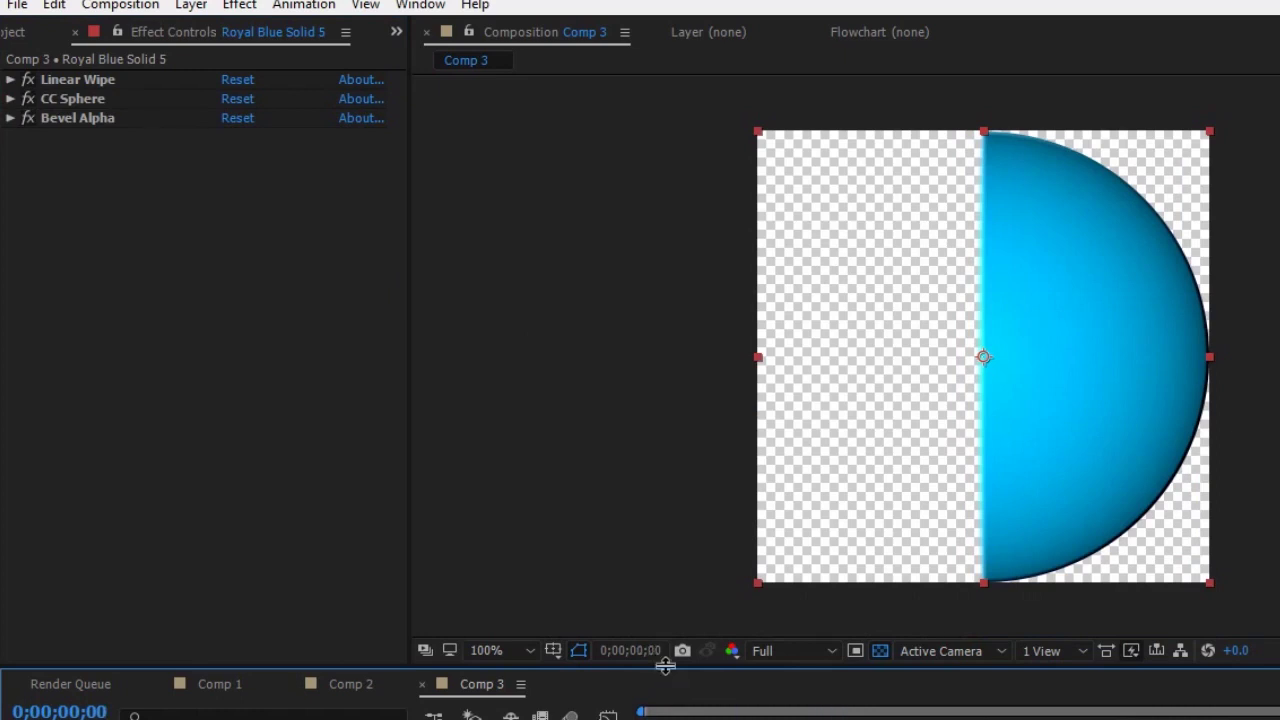
click(10, 80)
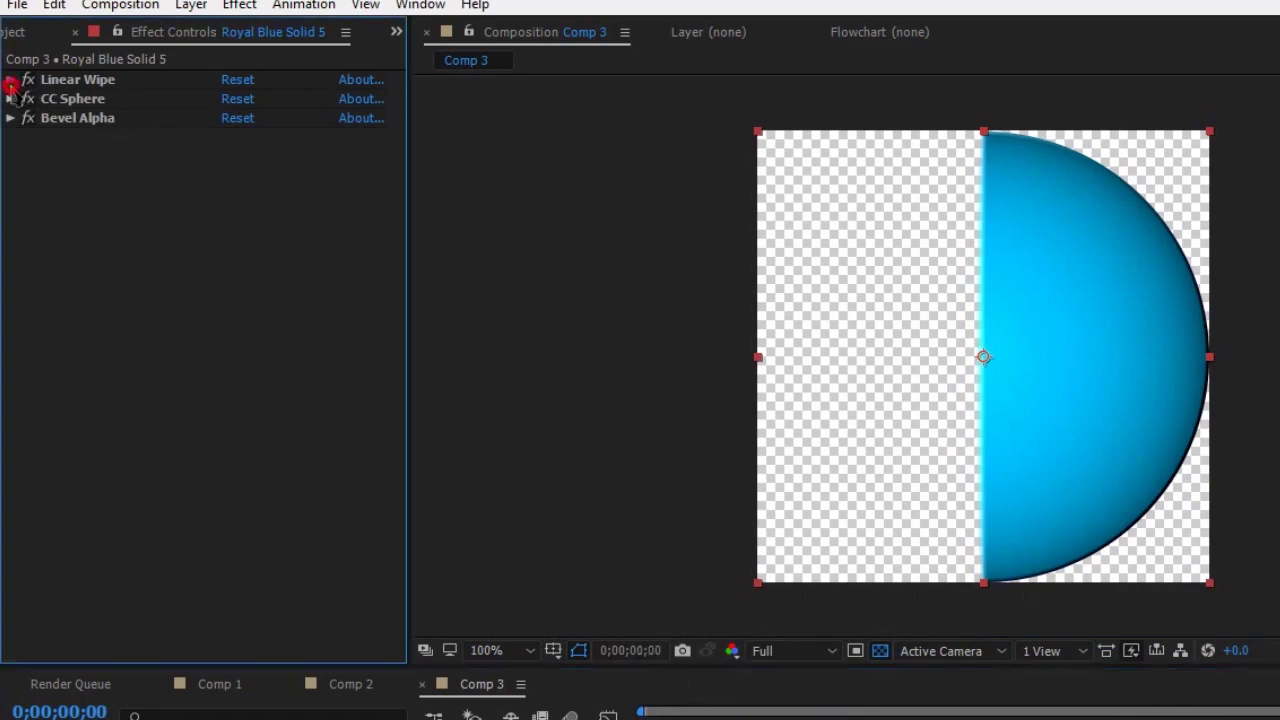
Rotate Linear Wipe's Wipe Angle from 90° to 120° for a diagonal cut
drag(260, 117, 283, 117)
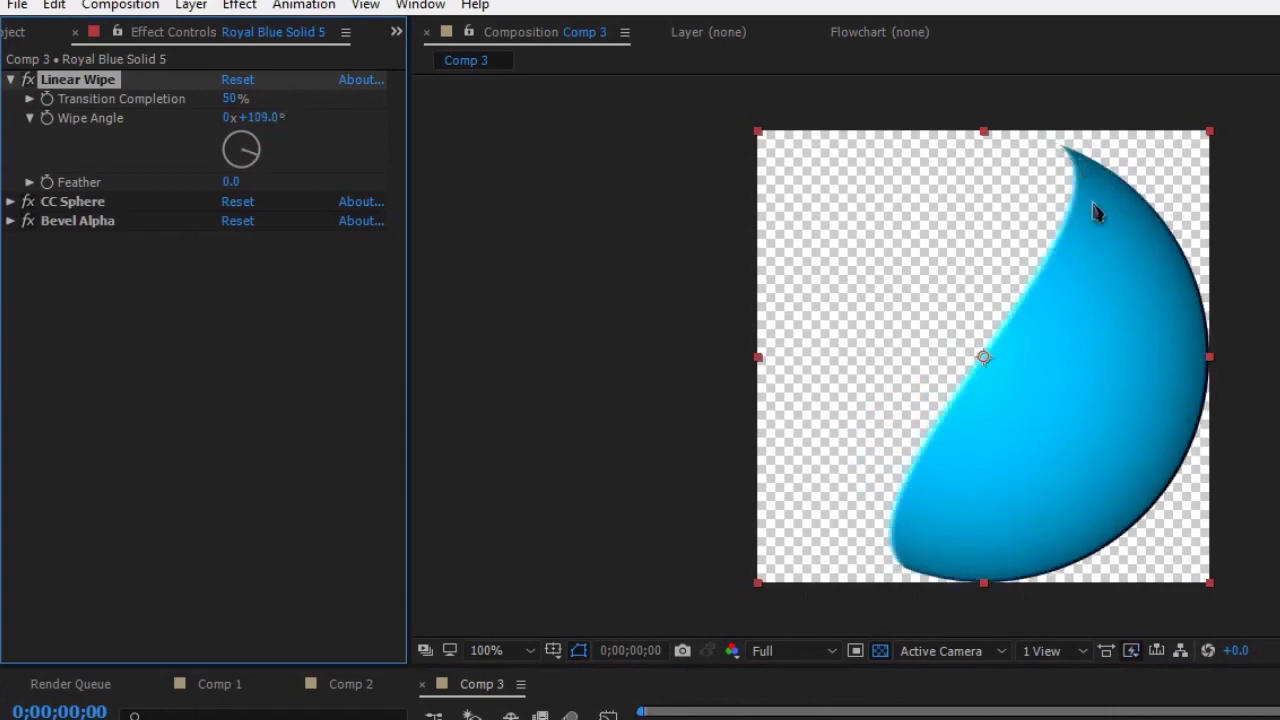
mouse_move(263, 120)
mouse_down()
mouse_move(277, 133)
mouse_move(382, 115)
mouse_move(264, 147)
mouse_move(303, 146)
mouse_up()
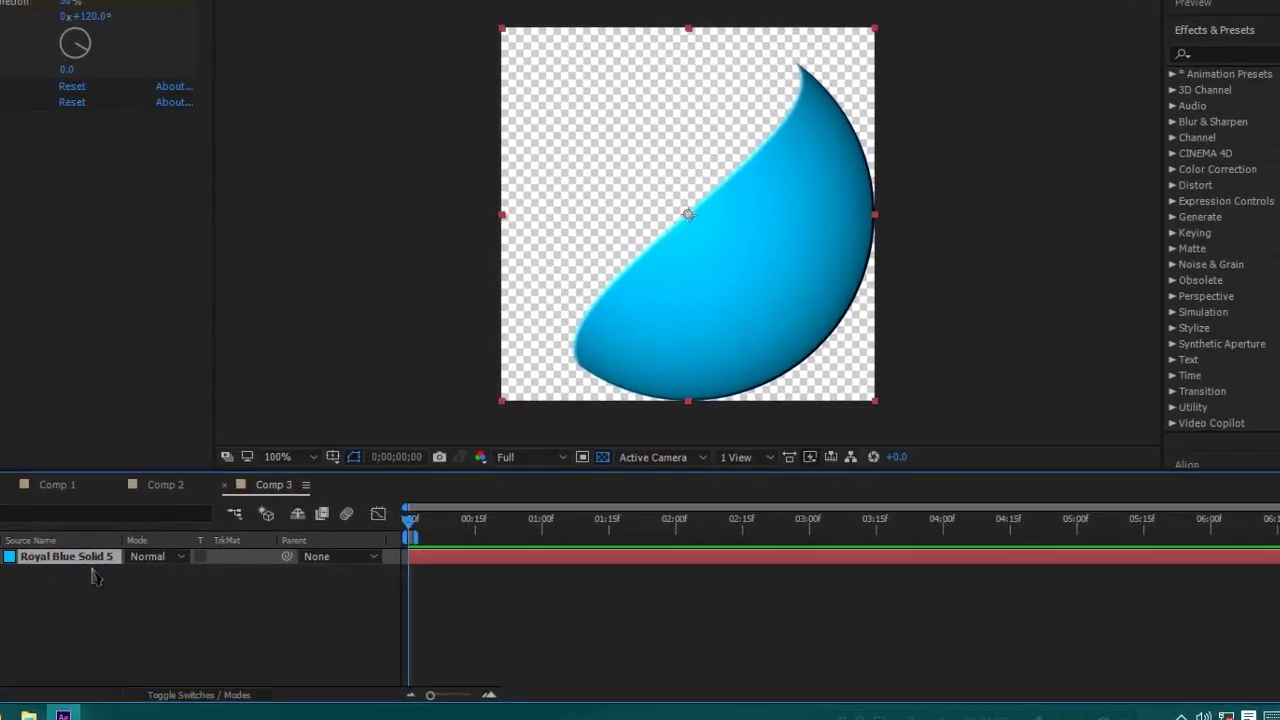
Reveal the sphere's Linear Wipe Transition Completion and set it to 100% at frame 20
key(e)
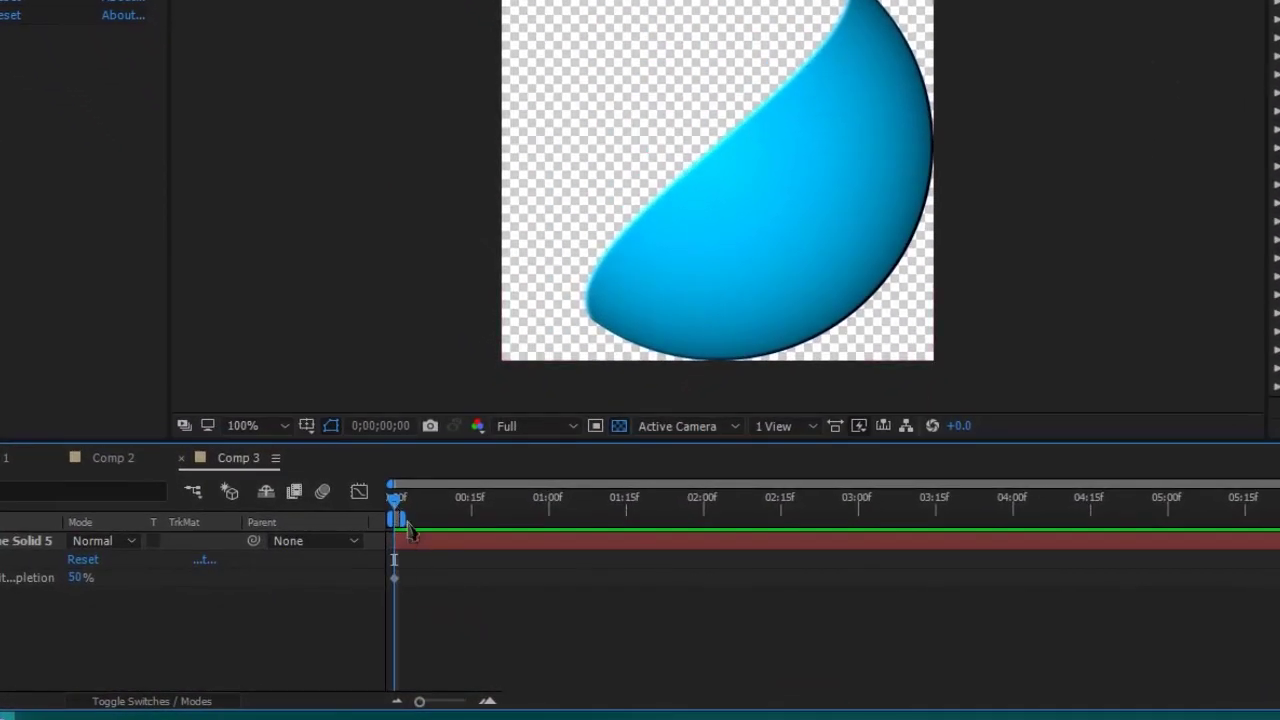
click(405, 518)
click(455, 500)
drag(421, 705, 440, 703)
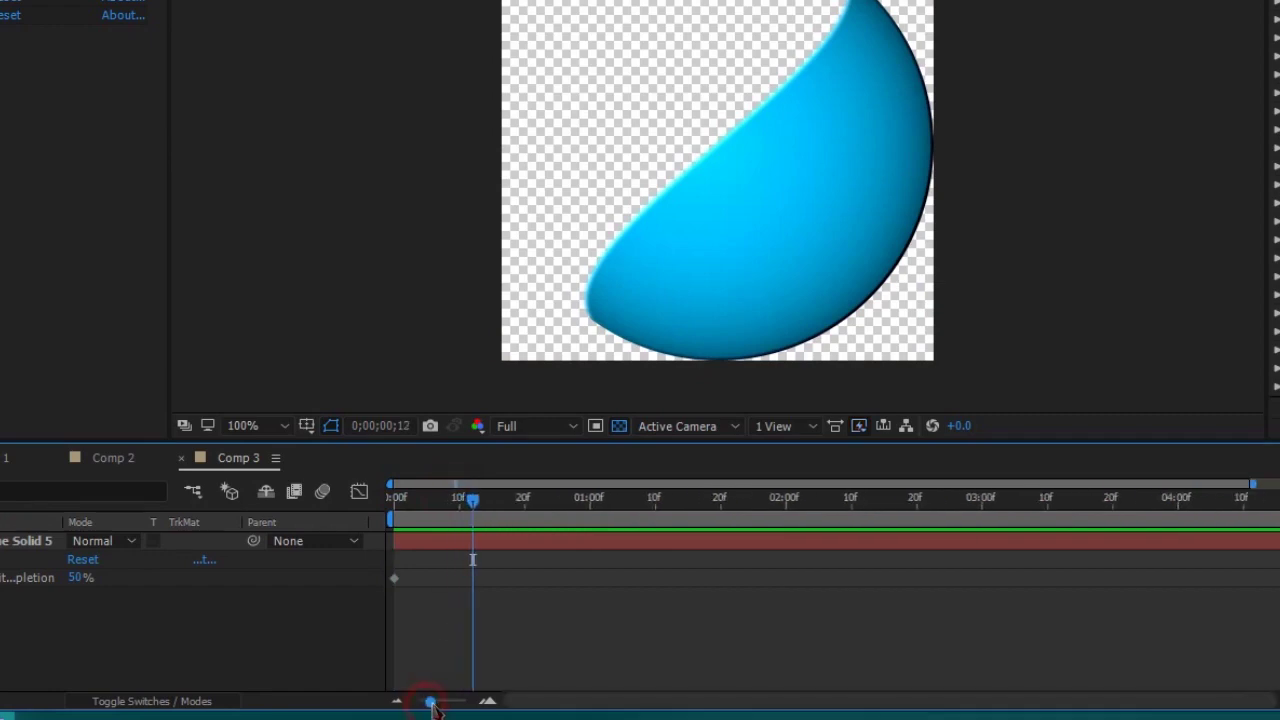
click(500, 500)
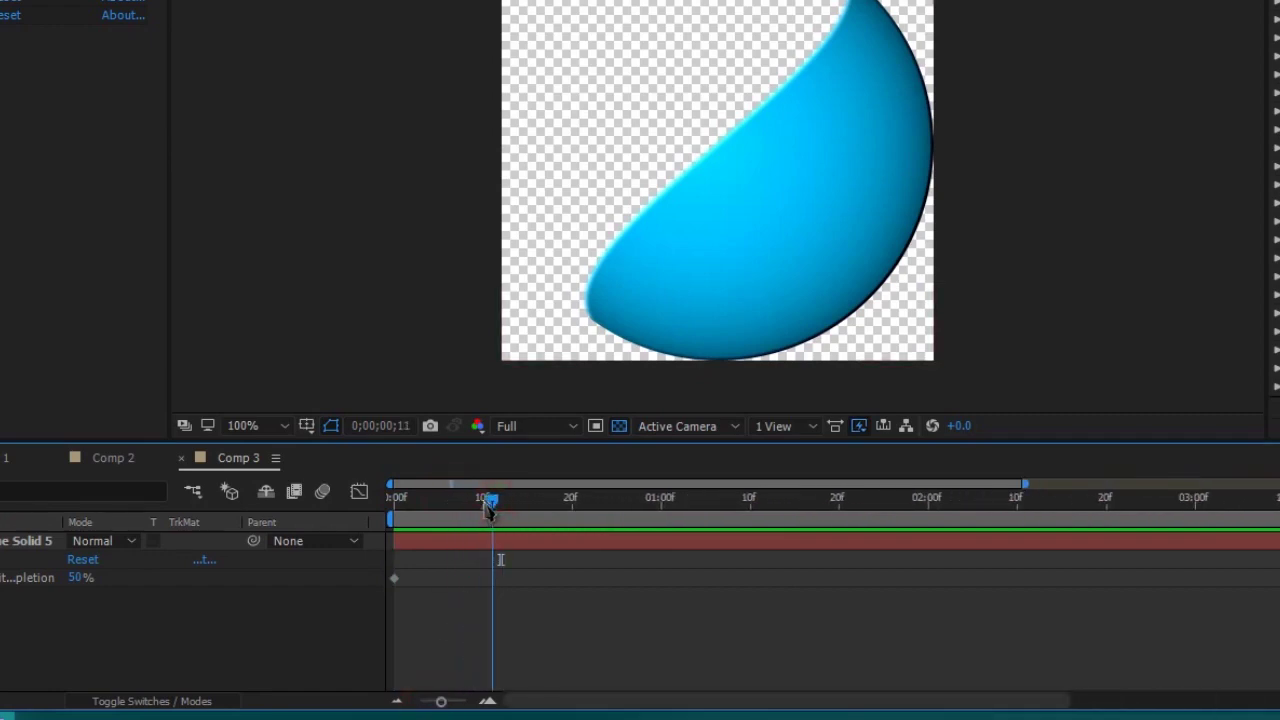
mouse_move(500, 500)
mouse_down()
mouse_move(588, 528)
mouse_move(577, 540)
mouse_up()
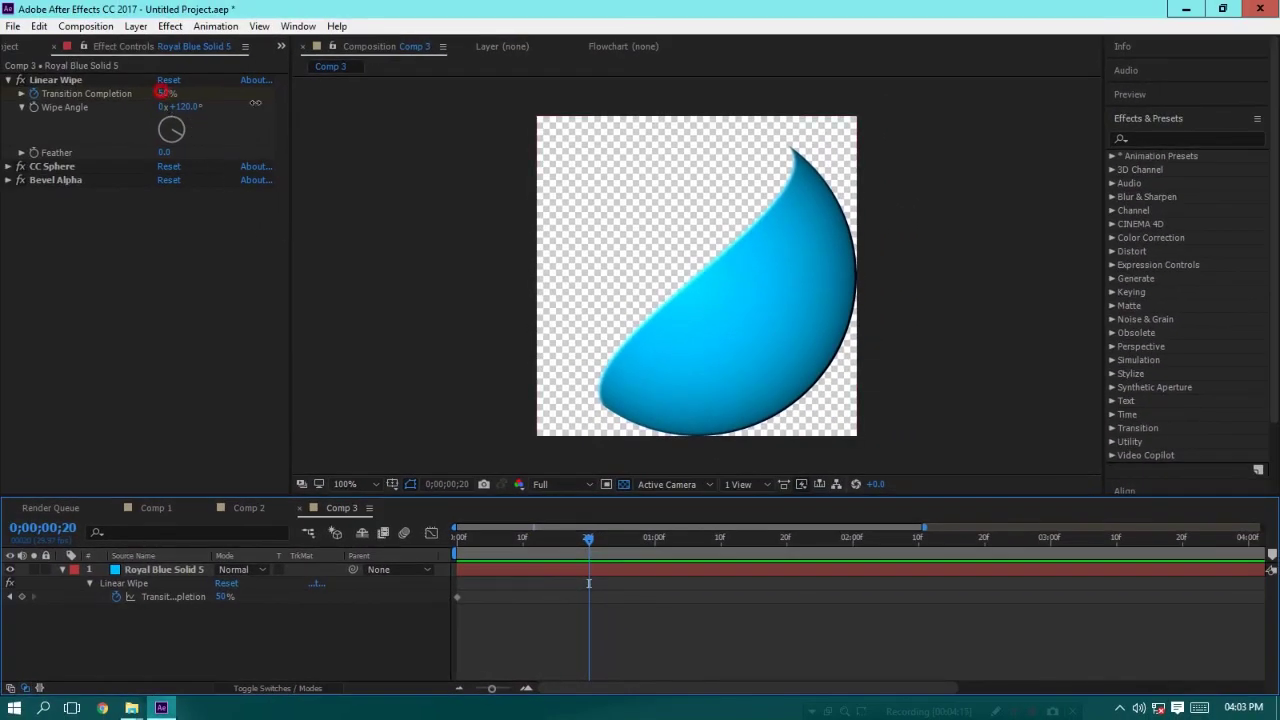
drag(163, 93, 643, 271)
Key Transition Completion at 0% on frame 0 and apply easy ease to both keyframes
key(Home)
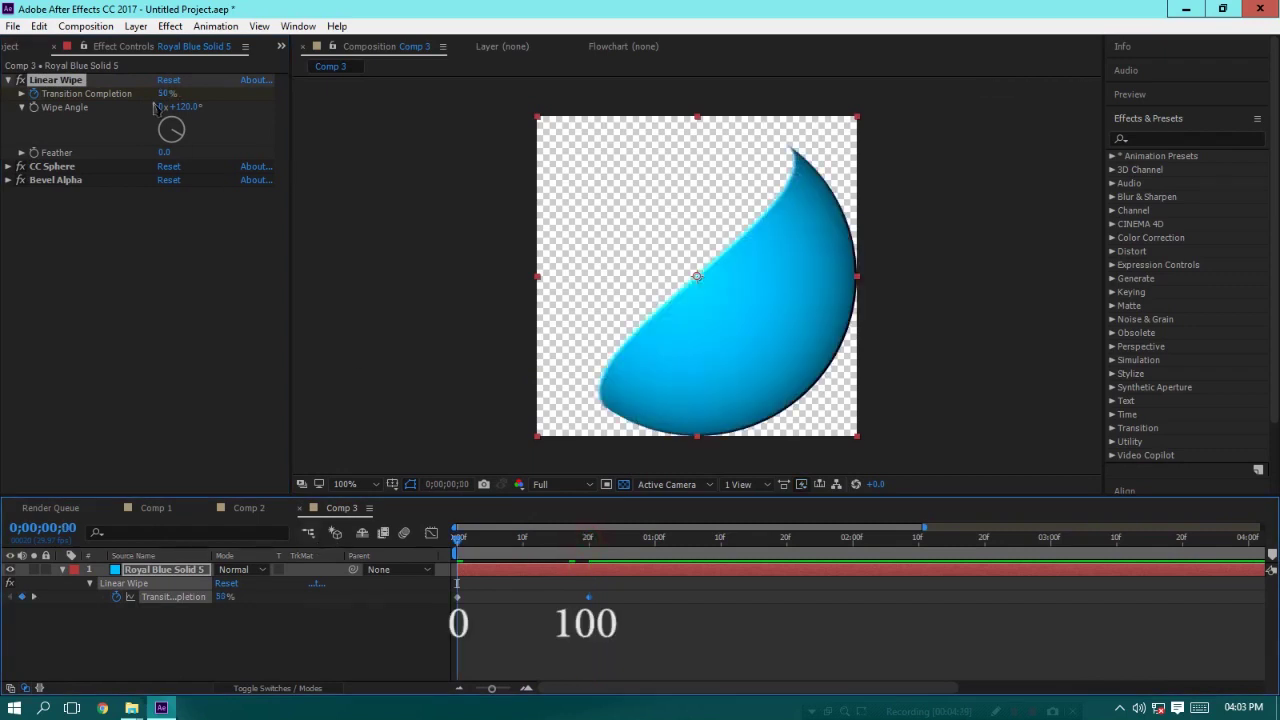
drag(172, 95, 60, 95)
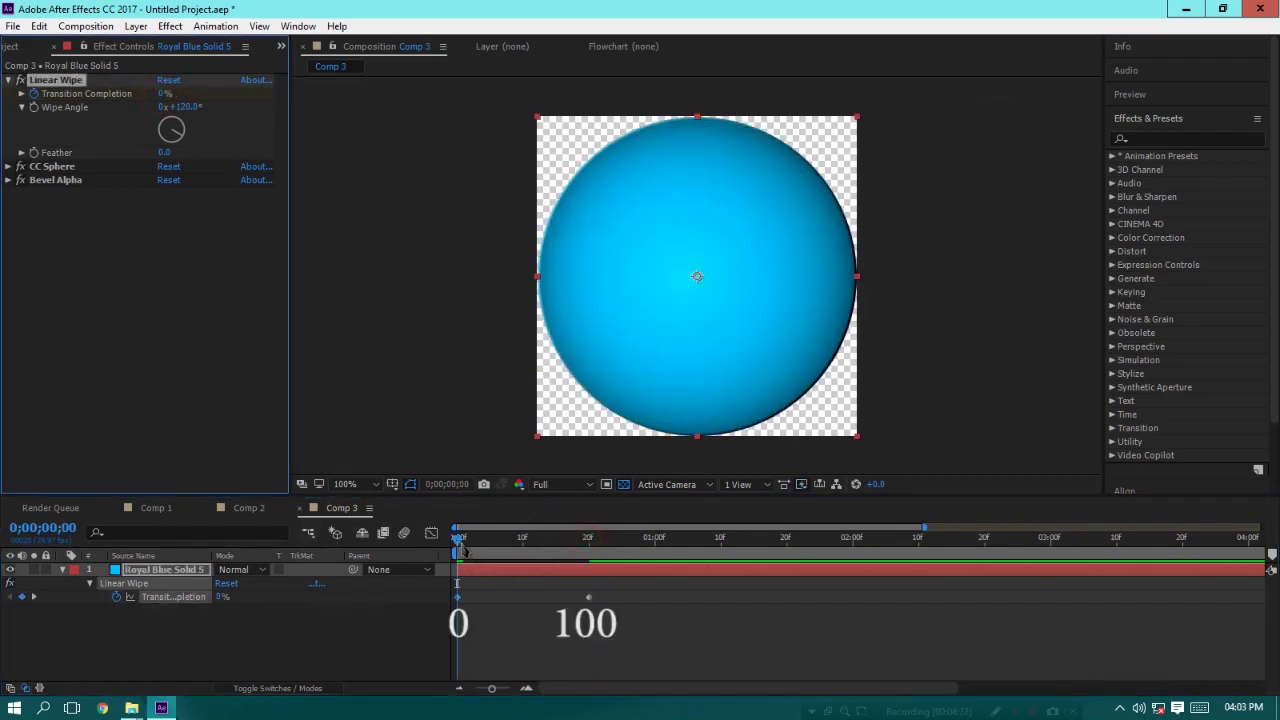
mouse_move(462, 548)
mouse_down()
mouse_move(590, 550)
mouse_move(593, 562)
mouse_move(458, 555)
mouse_up()
drag(677, 652, 391, 597)
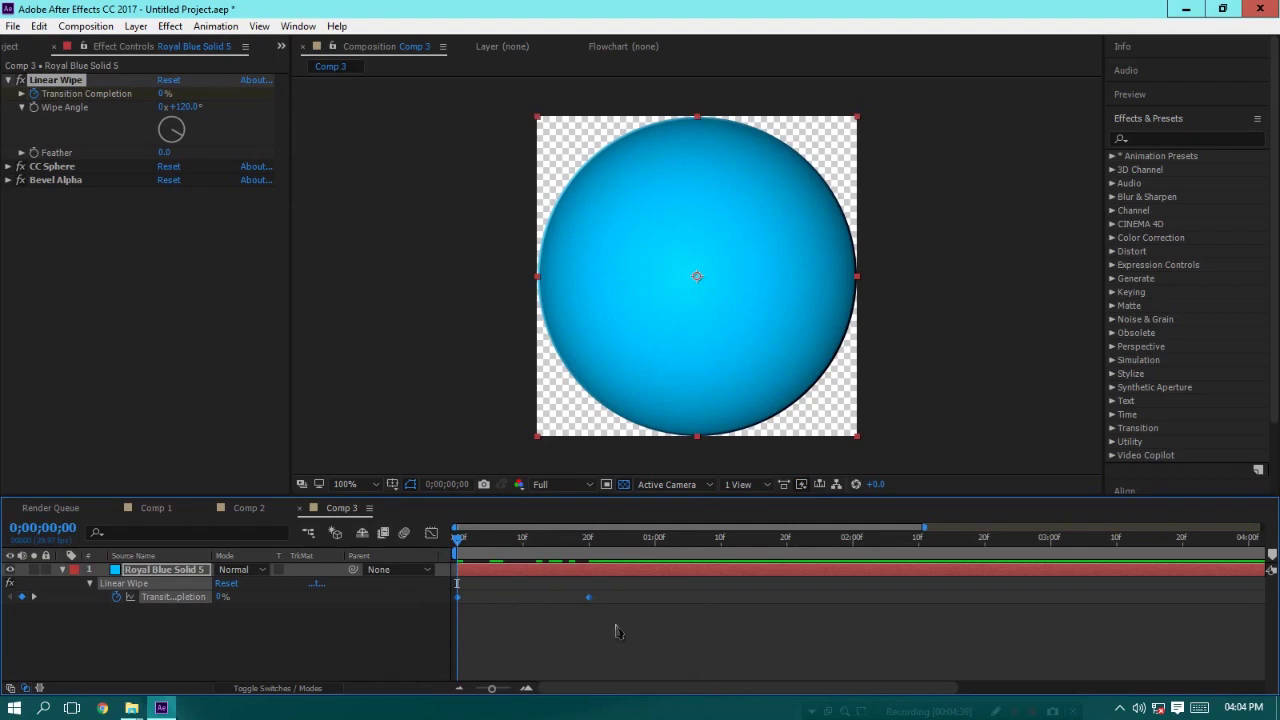
key(F9)
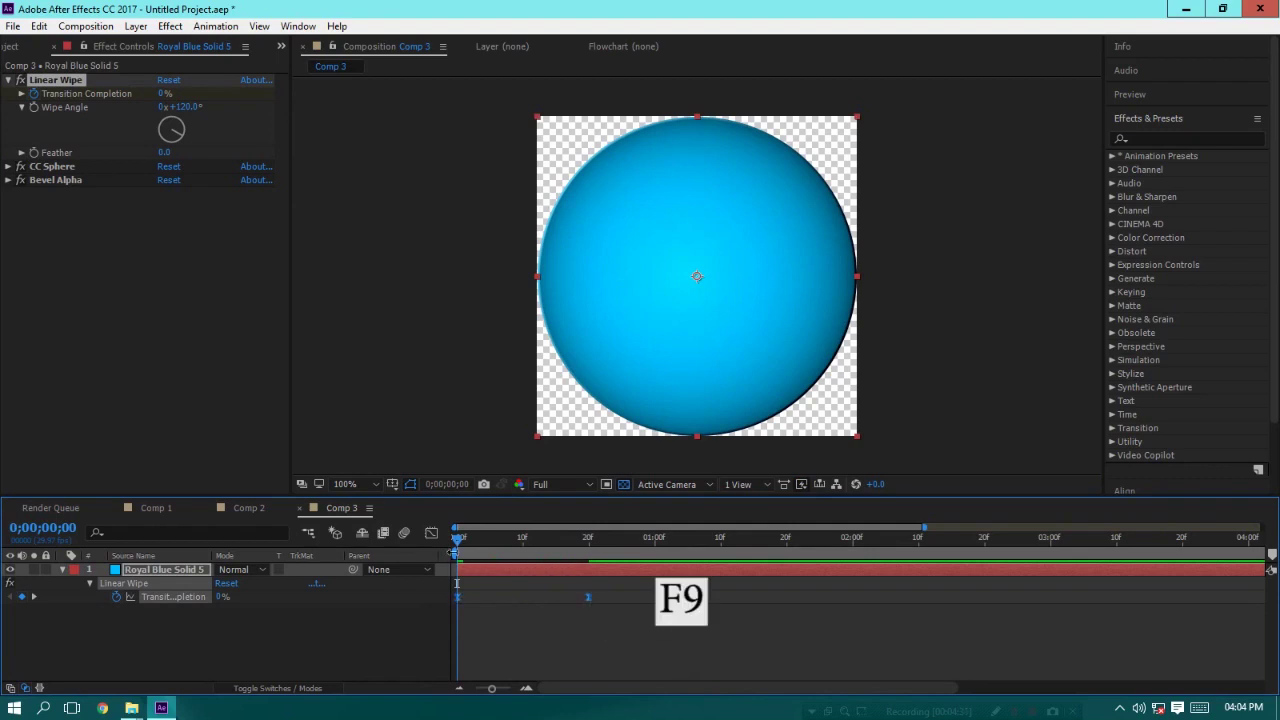
mouse_move(462, 538)
mouse_down()
mouse_move(546, 546)
mouse_move(516, 546)
mouse_up()
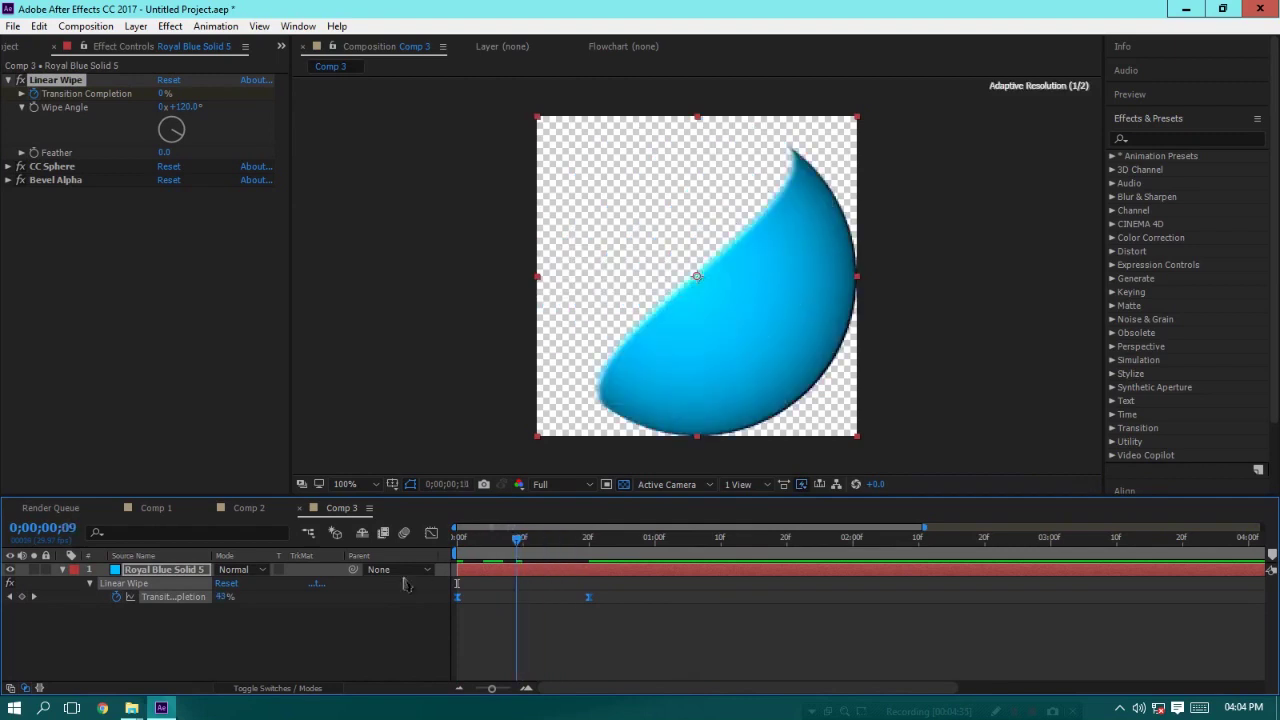
click(303, 645)
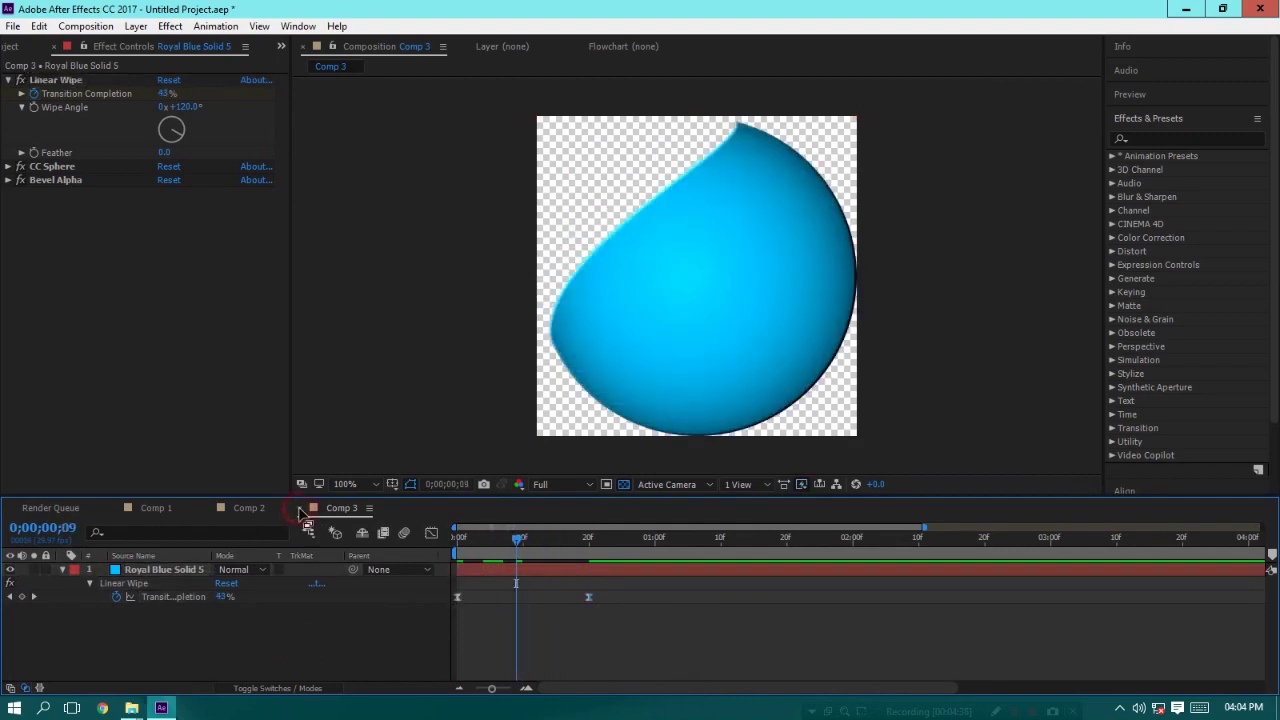
click(252, 509)
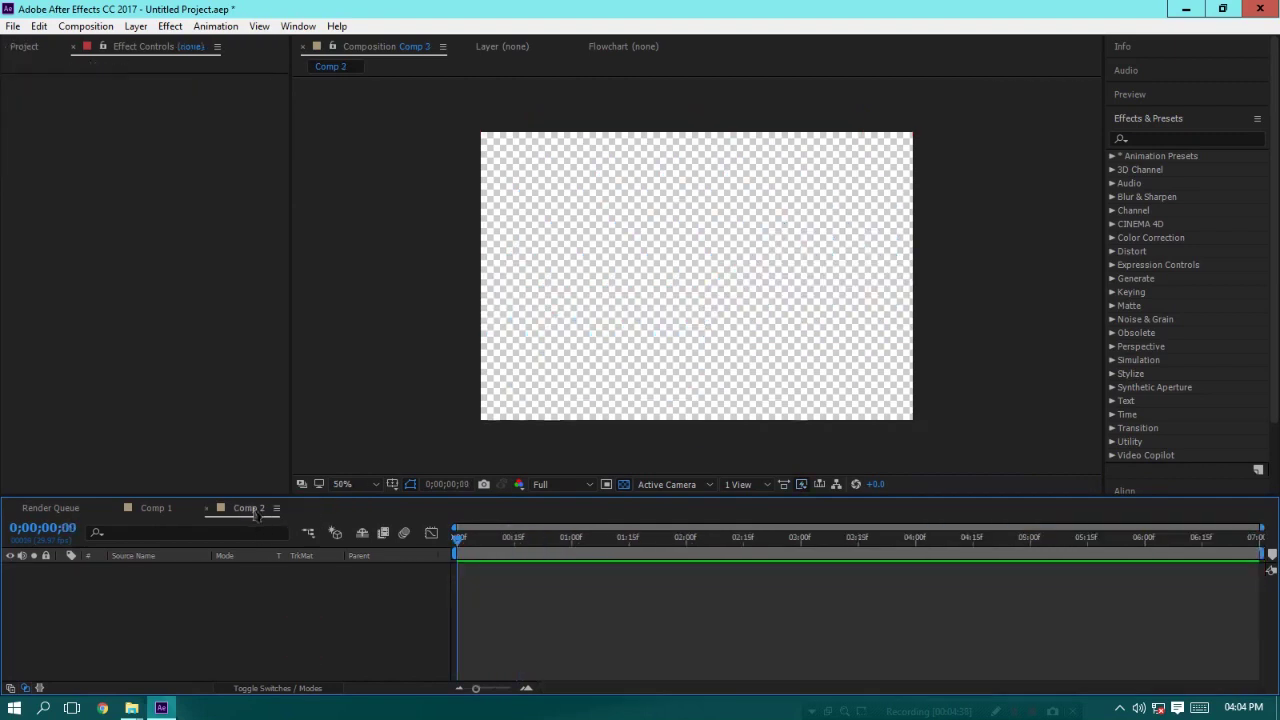
Undo a trial Comp 1 layer in Comp 2 and add Comp 3 from the Project panel instead
click(34, 50)
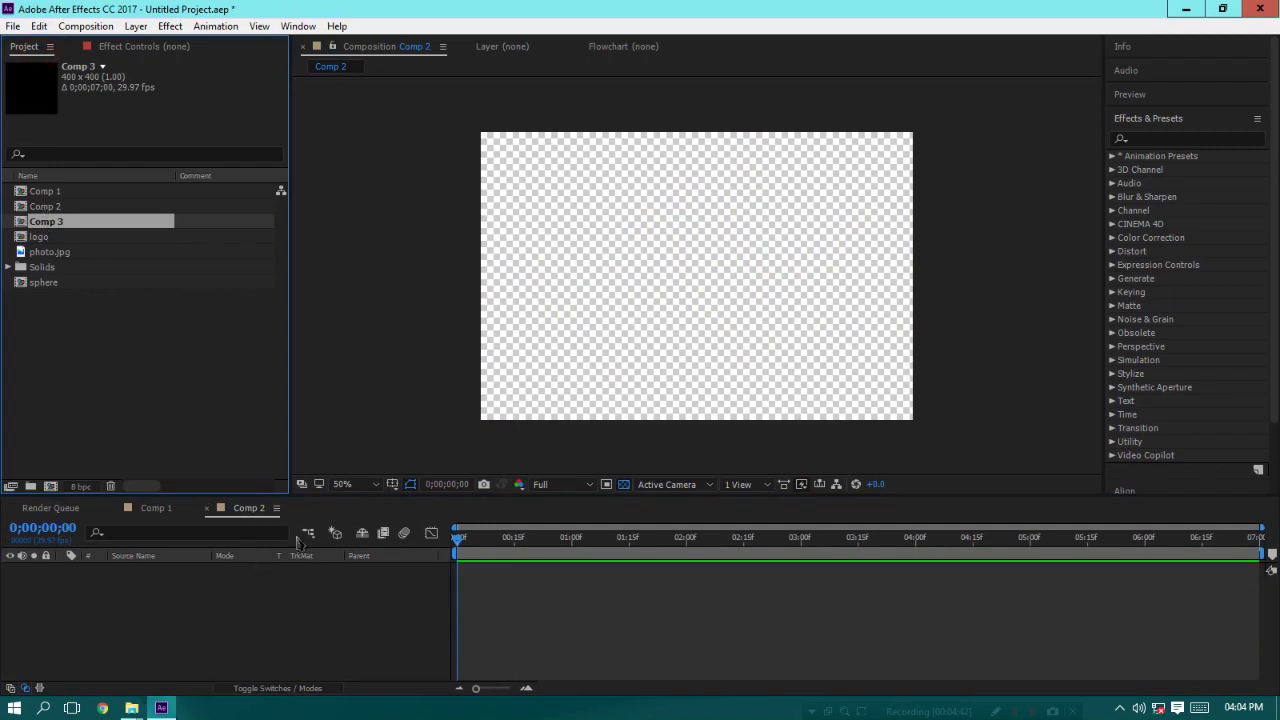
click(44, 207)
click(45, 193)
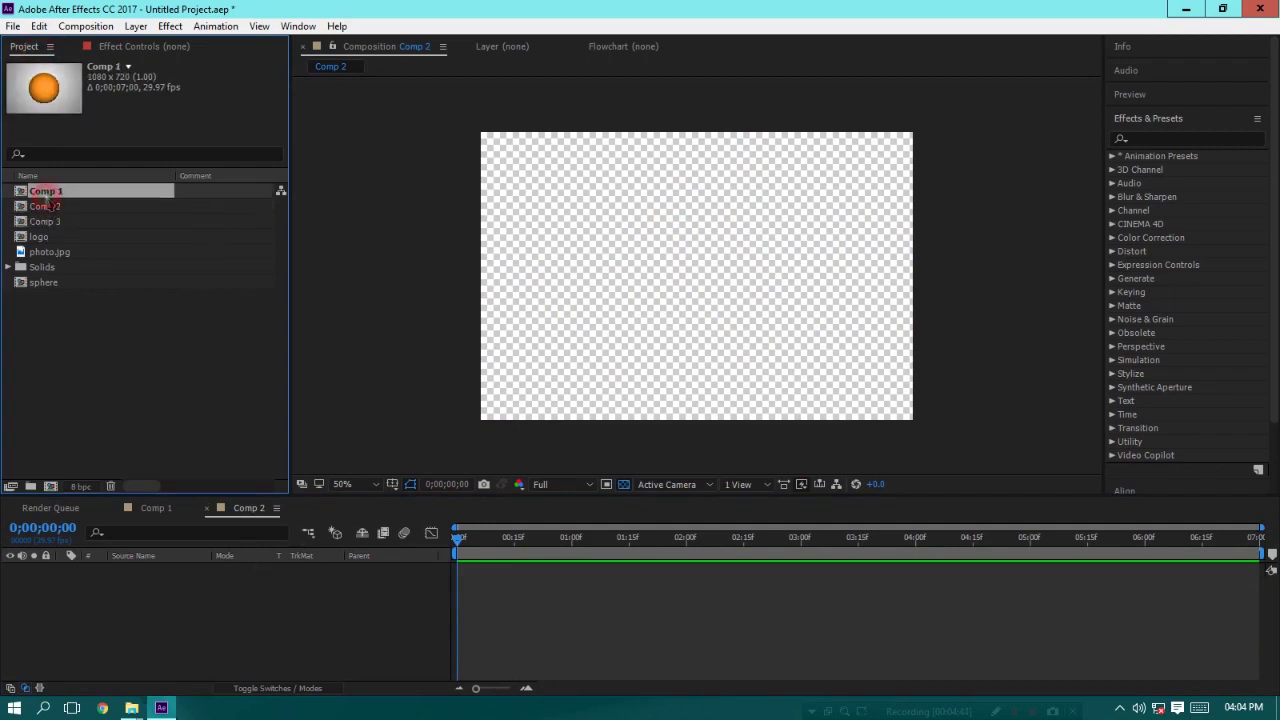
drag(45, 207, 447, 587)
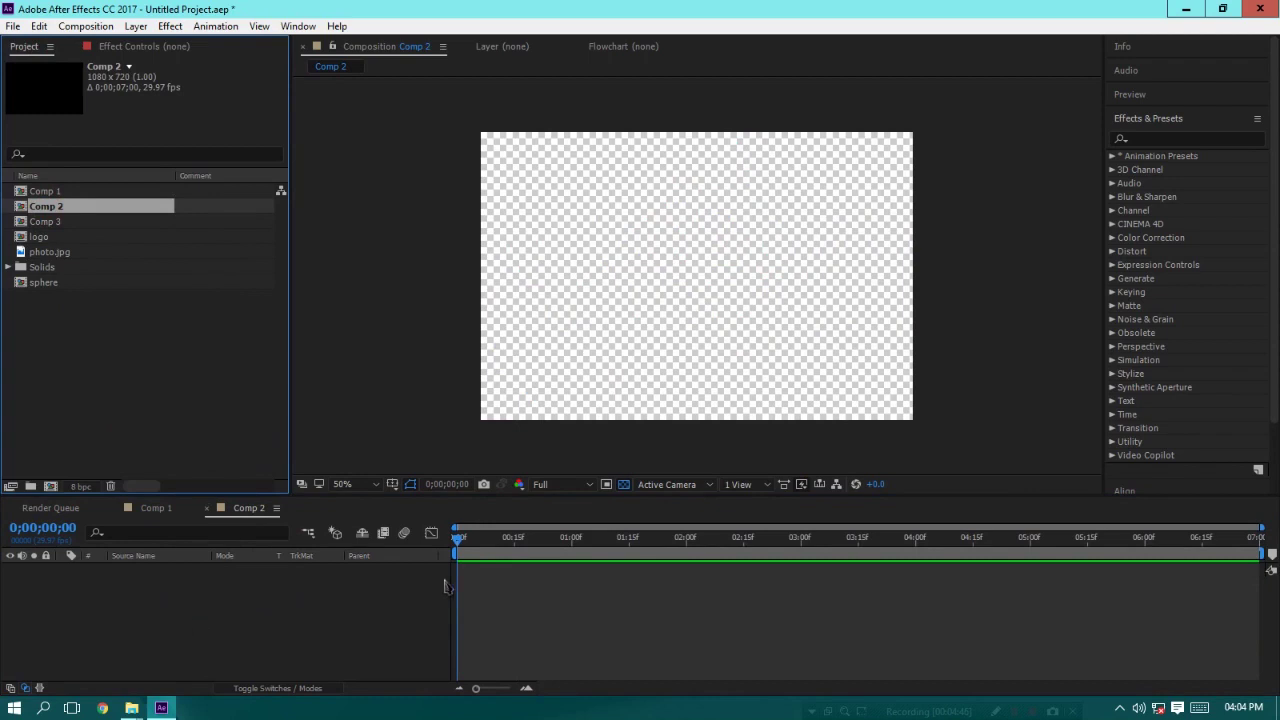
drag(47, 193, 67, 205)
click(45, 221)
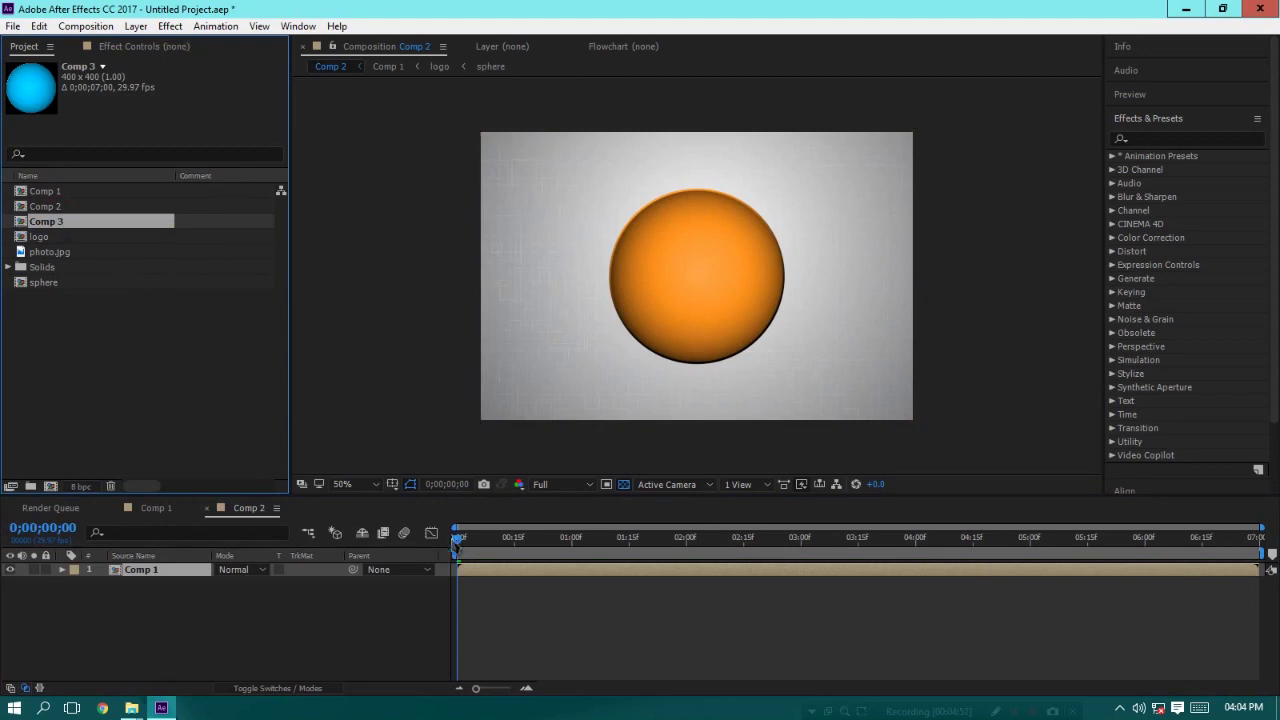
key(ctrl+z)
drag(64, 229, 345, 596)
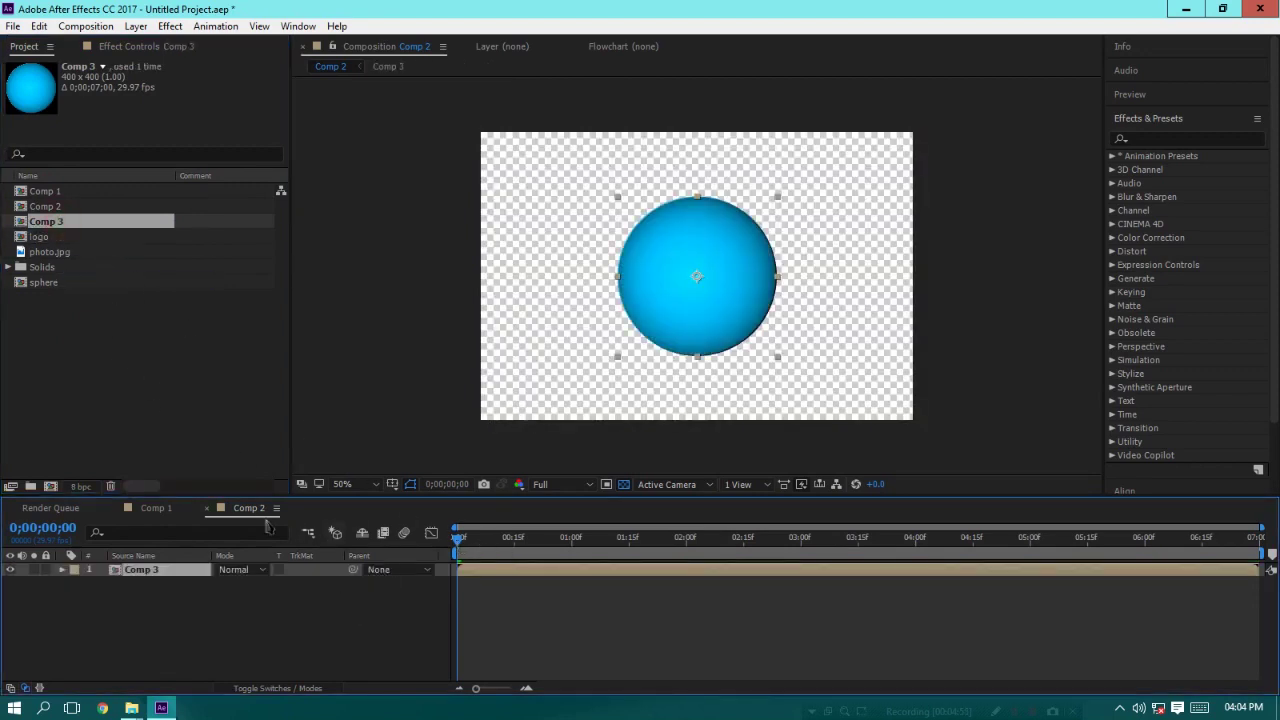
right_click(30, 221)
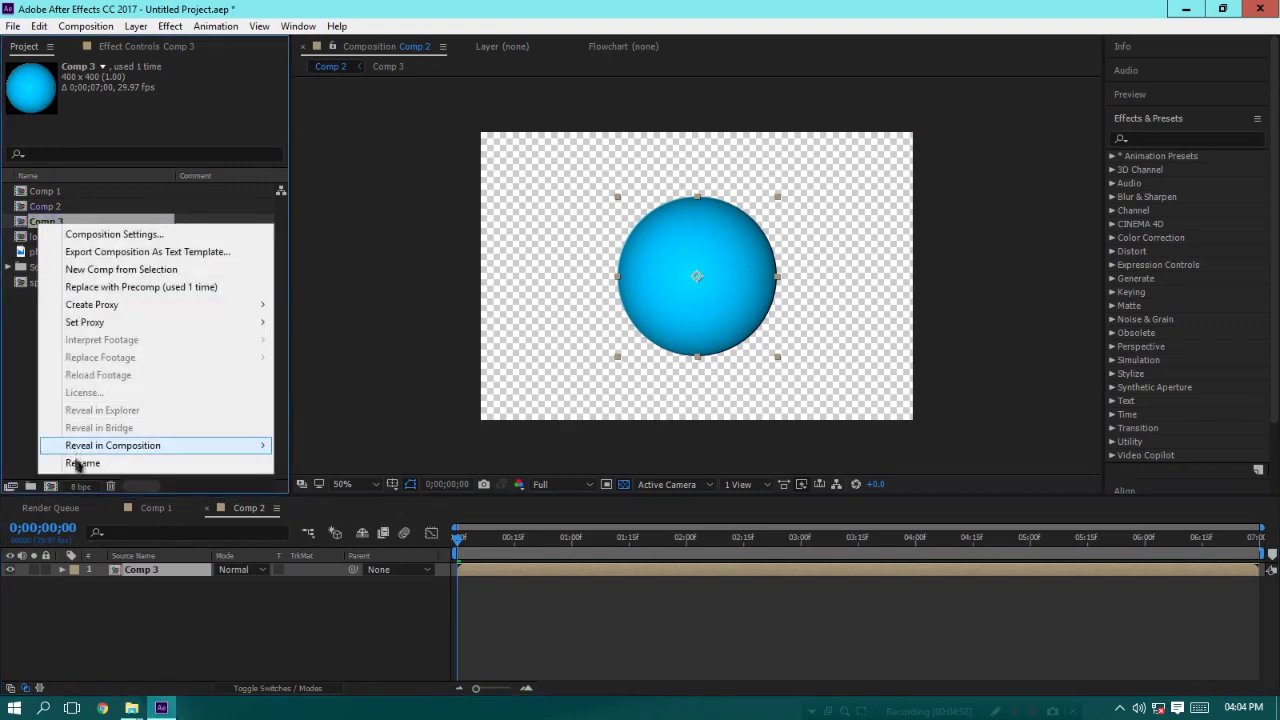
Rename Comp 3 to 'sphere' and scrub Comp 2 to see the partly wiped sphere at frame 10
click(75, 460)
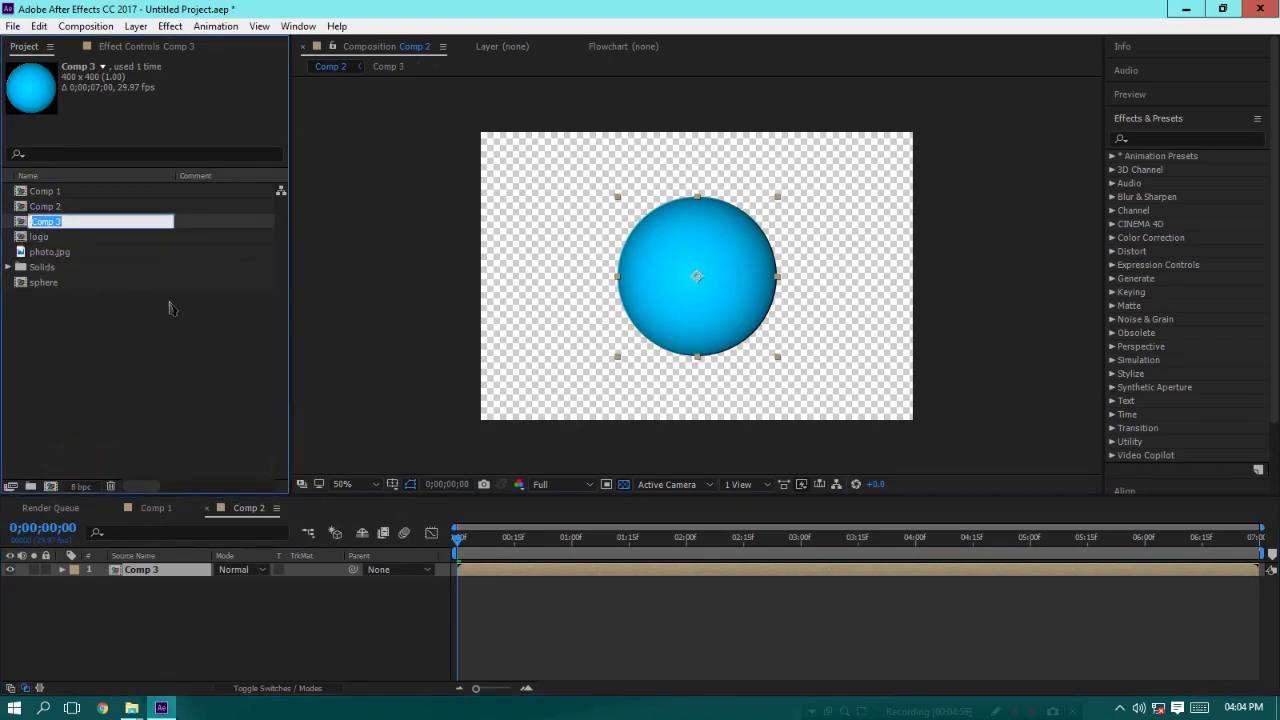
text(sphere)
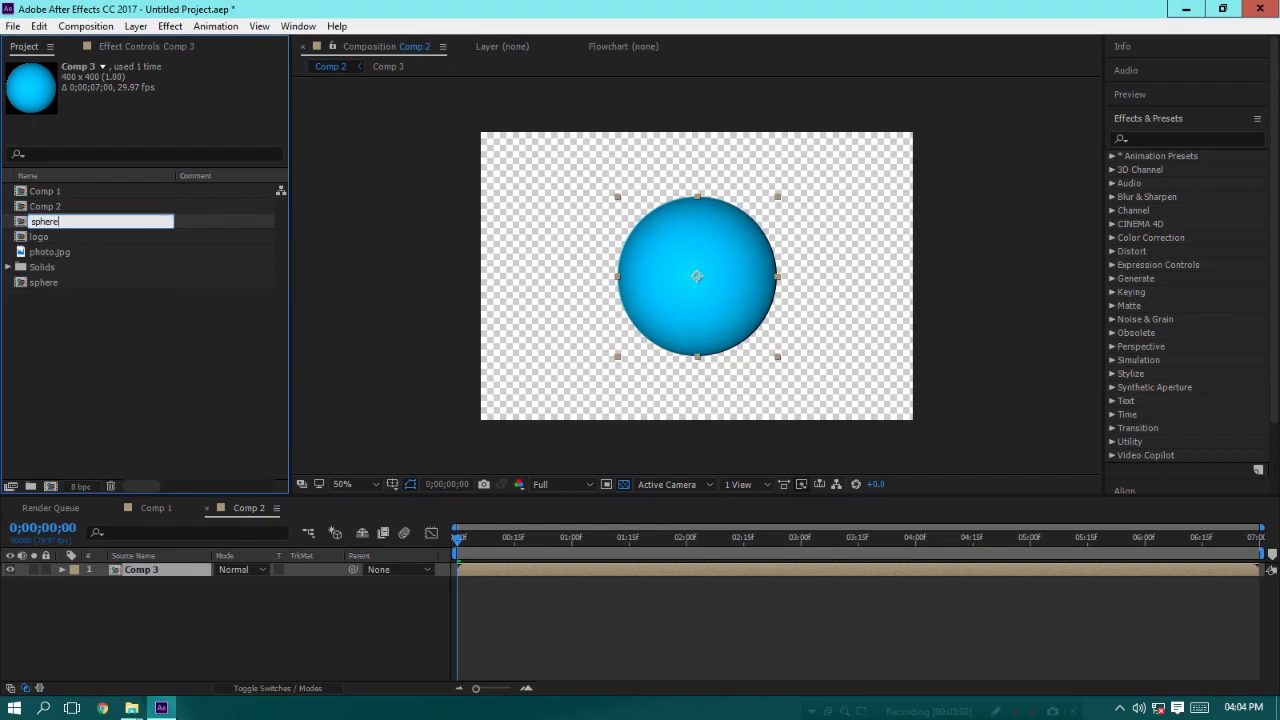
key(Return)
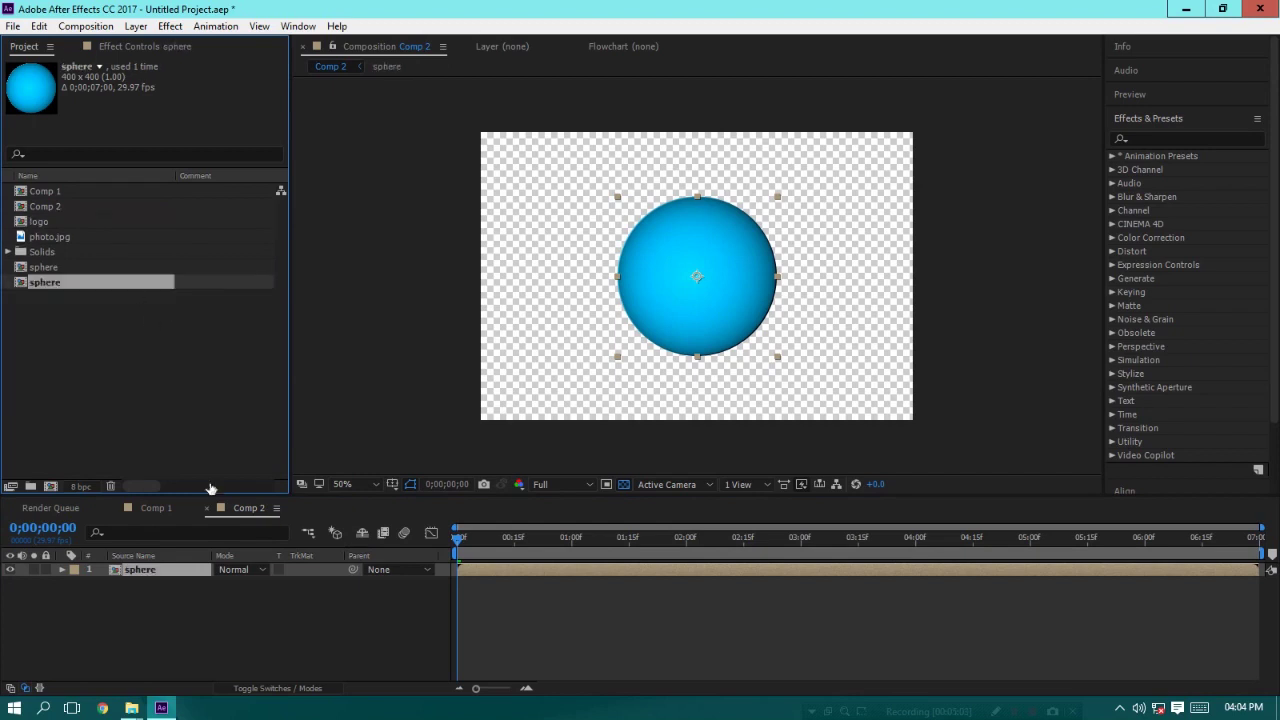
click(256, 633)
mouse_move(459, 540)
mouse_down()
mouse_move(480, 581)
mouse_move(500, 583)
mouse_up()
click(66, 362)
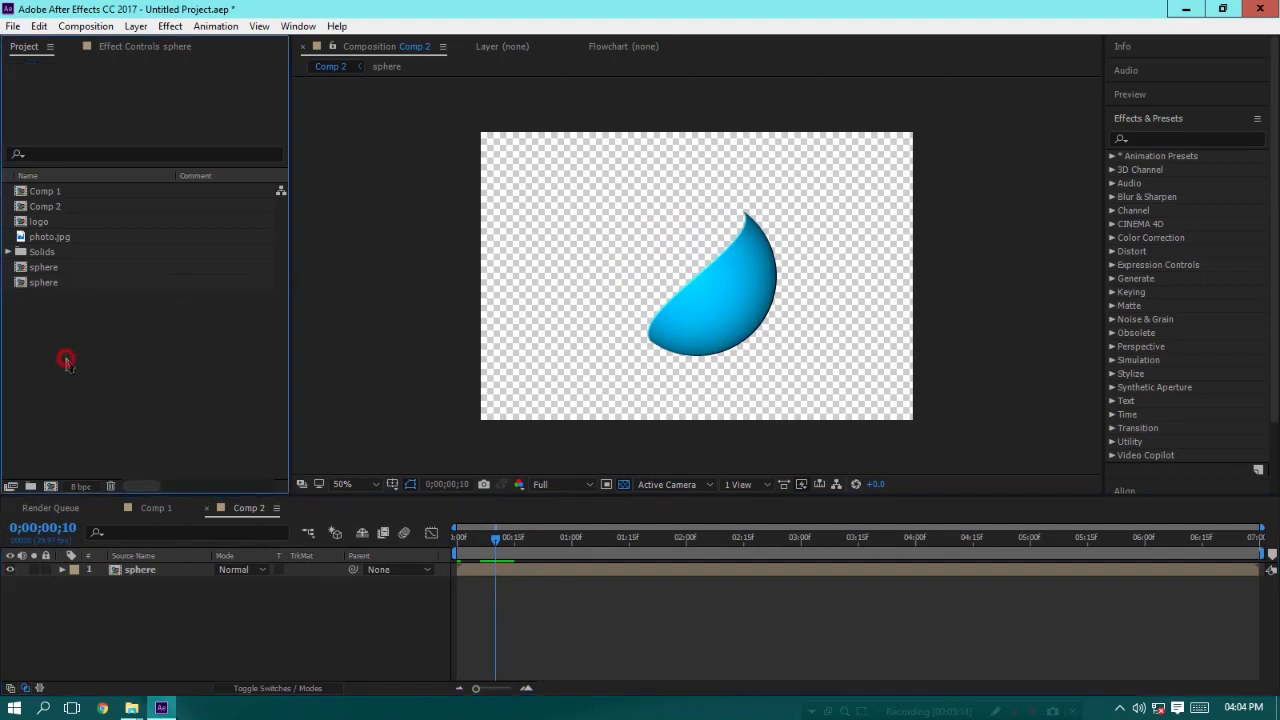
click(50, 207)
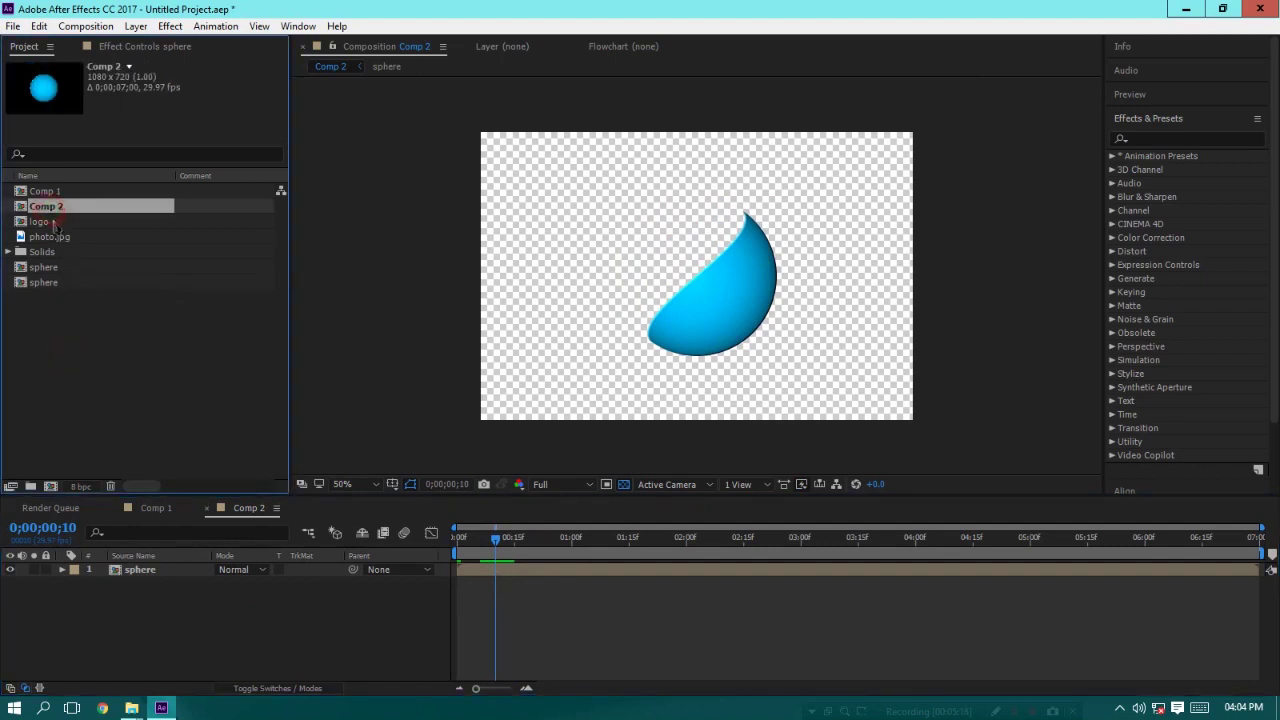
click(50, 197)
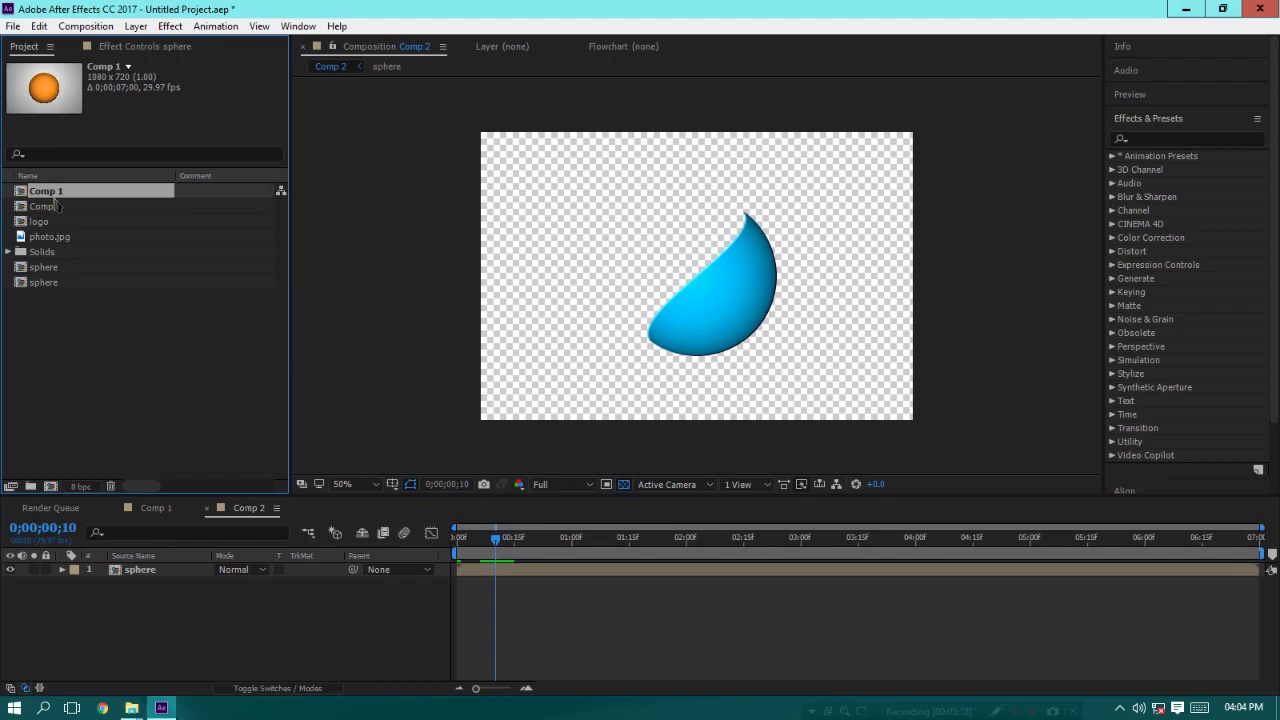
double_click(52, 197)
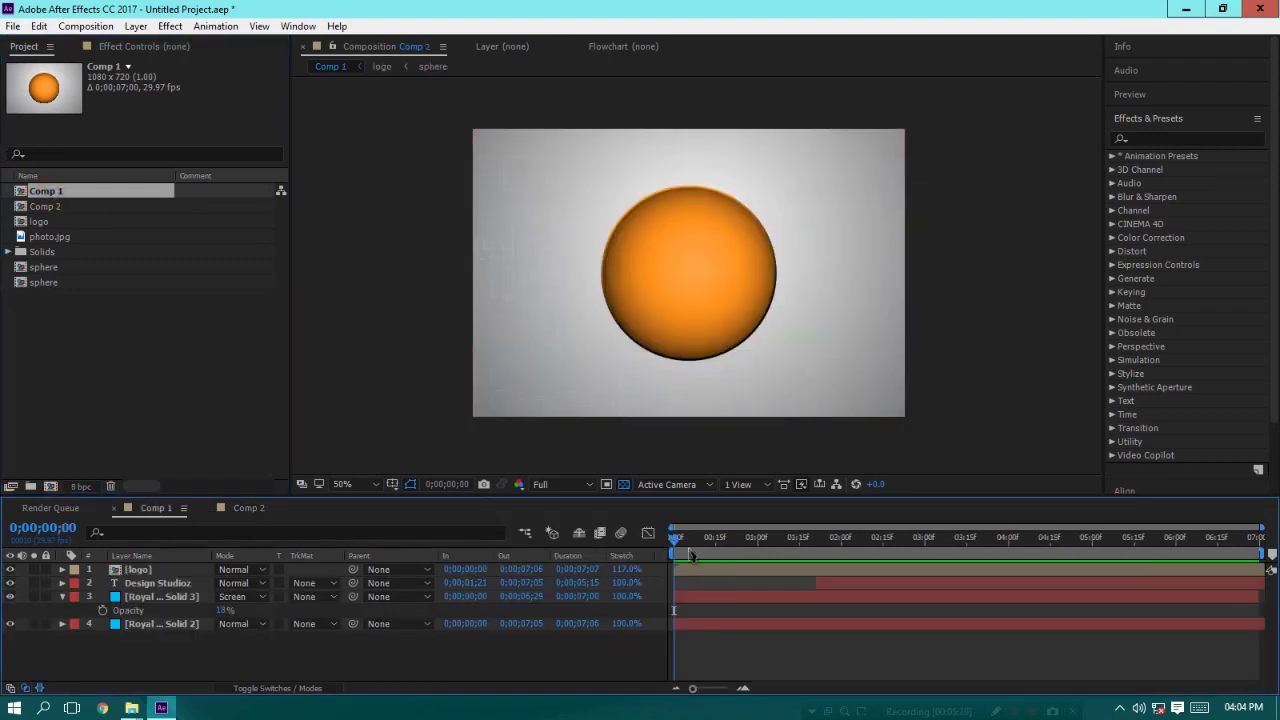
click(726, 540)
mouse_move(764, 540)
mouse_down()
mouse_move(836, 540)
mouse_move(810, 553)
mouse_move(869, 571)
mouse_up()
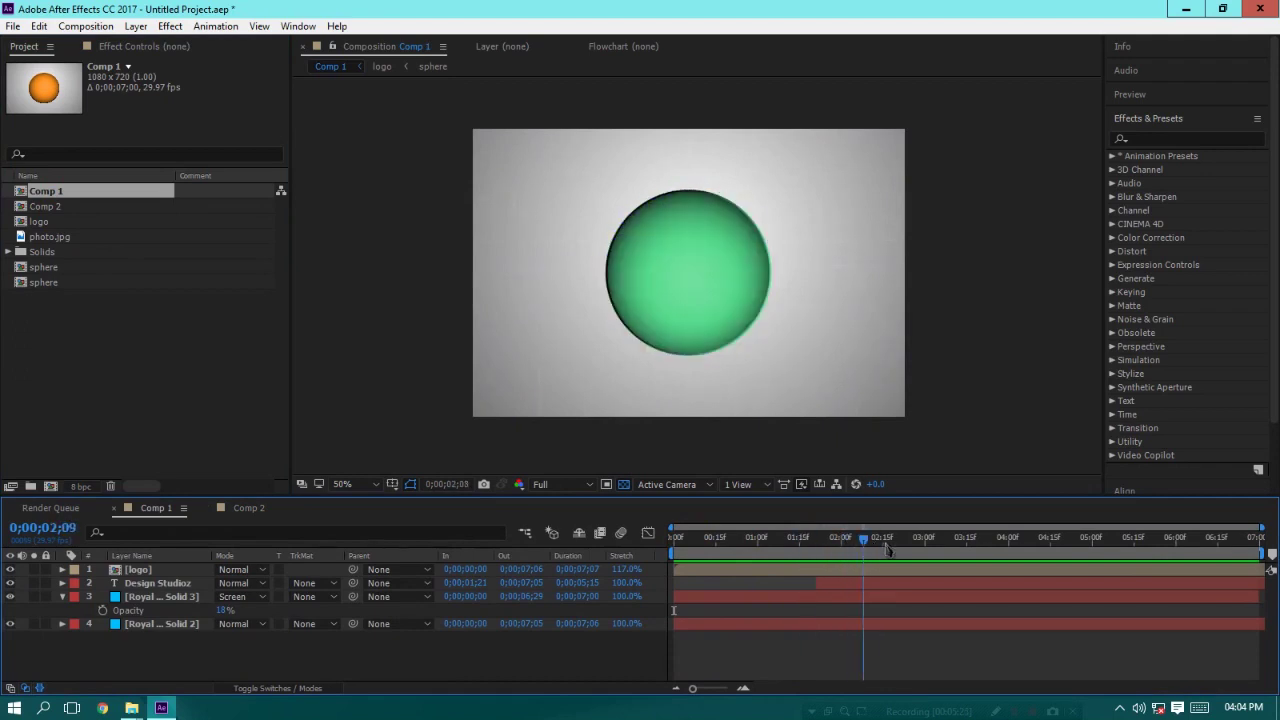
click(245, 508)
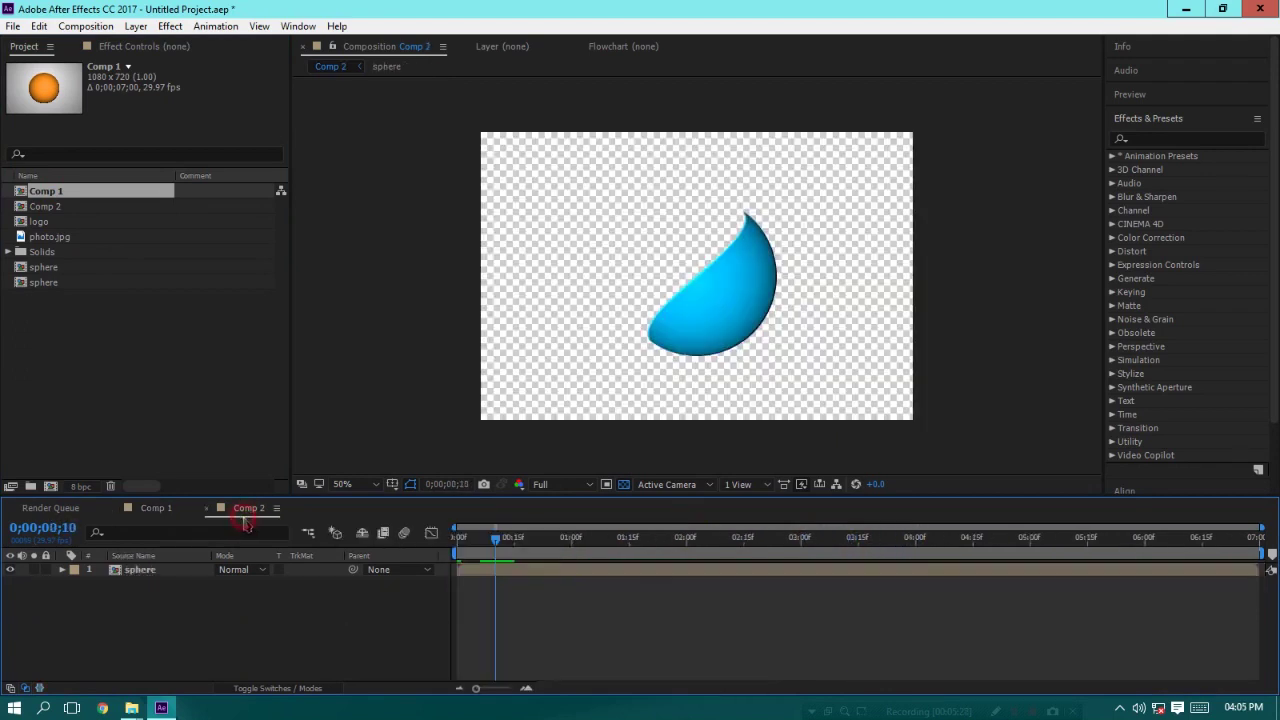
mouse_move(498, 553)
mouse_down()
mouse_move(479, 550)
mouse_move(508, 540)
mouse_move(481, 550)
mouse_move(494, 544)
mouse_up()
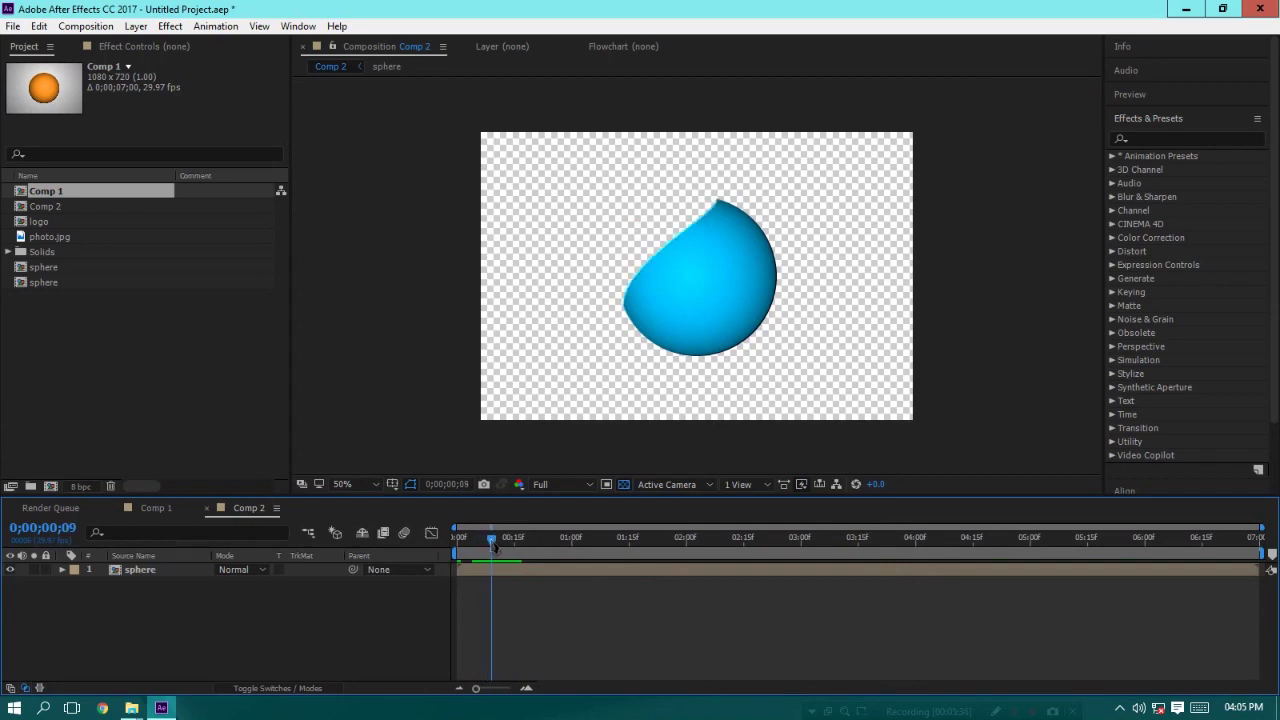
drag(491, 543, 458, 543)
click(150, 572)
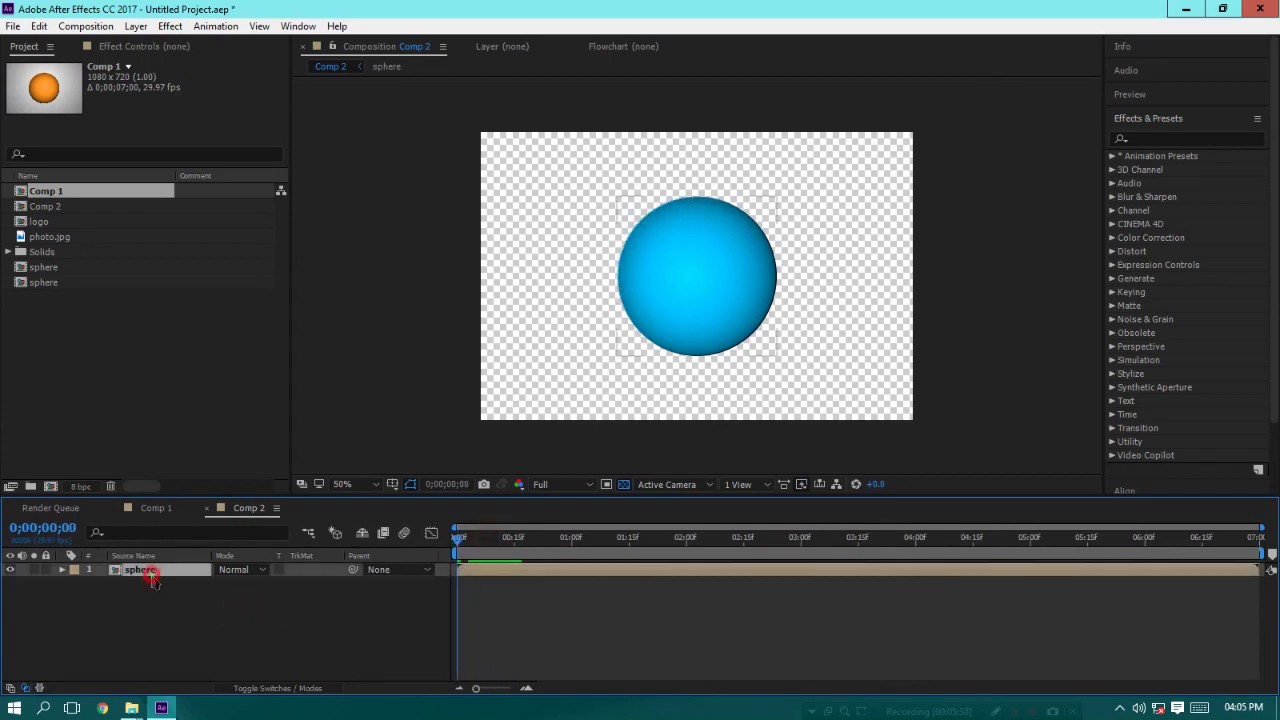
Duplicate the sphere layer and set the top copy's Scale to 102%
key(ctrl+d)
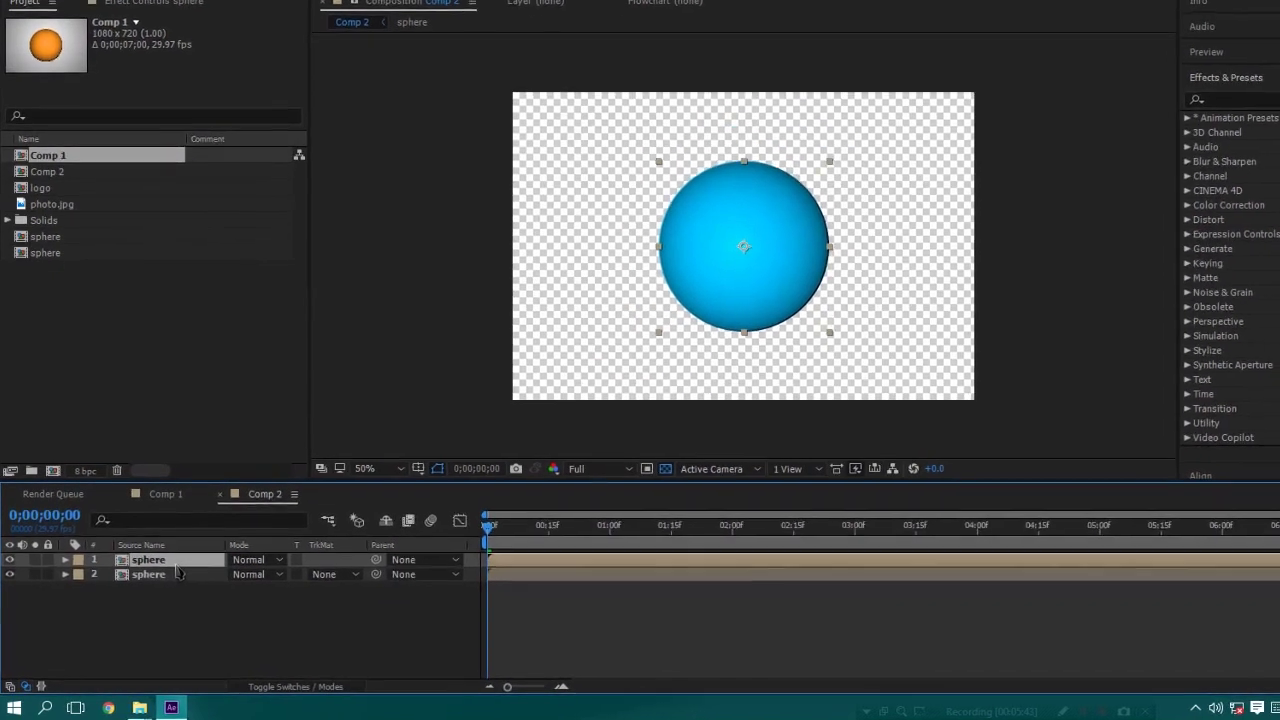
key(s)
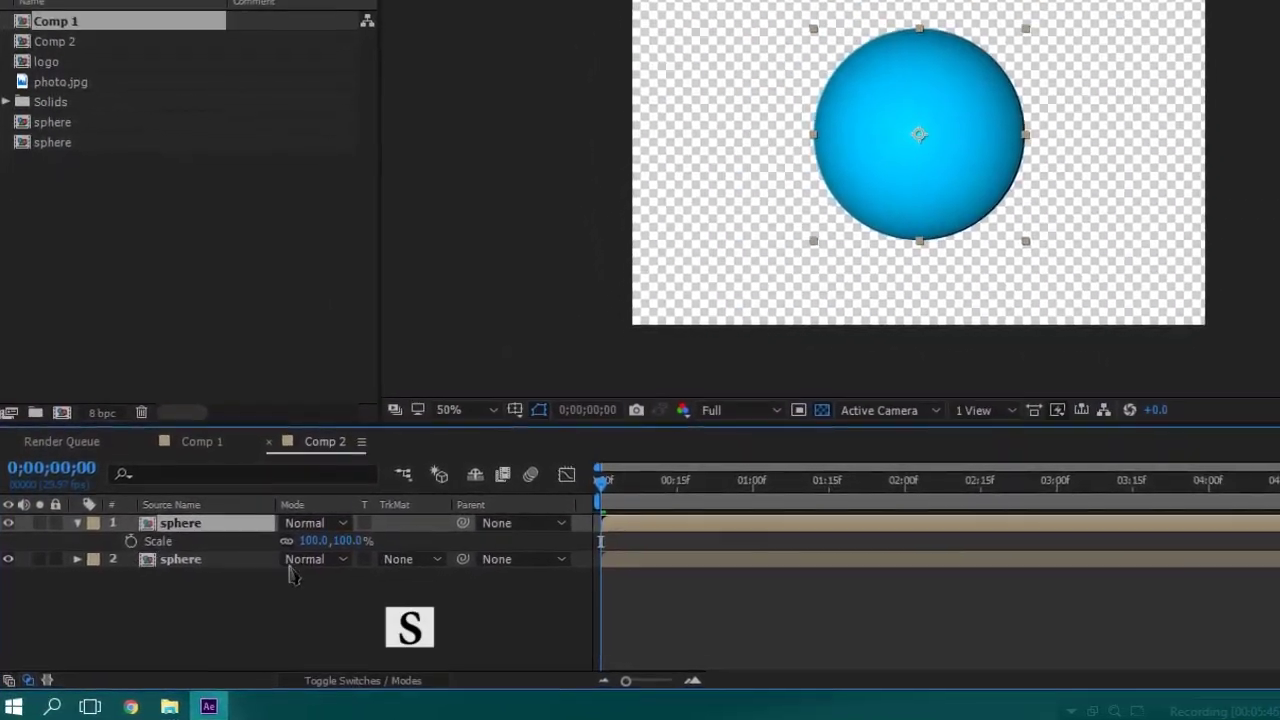
click(299, 549)
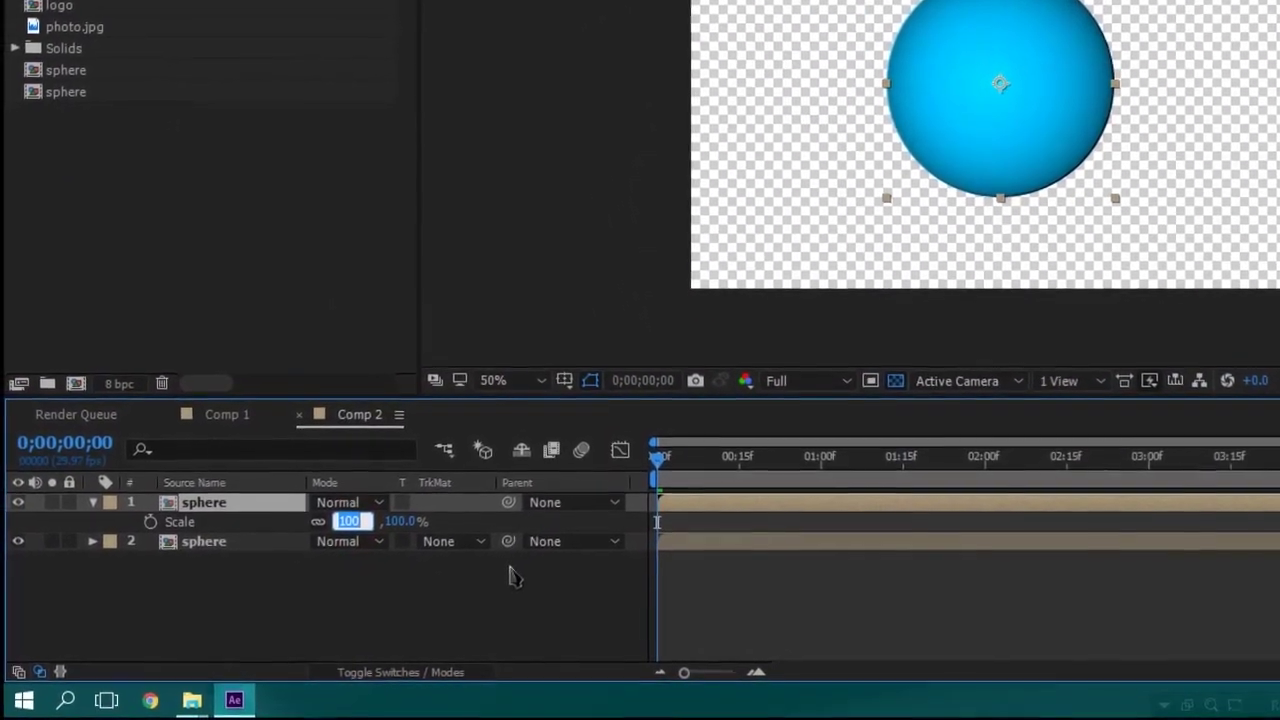
text(102)
key(Return)
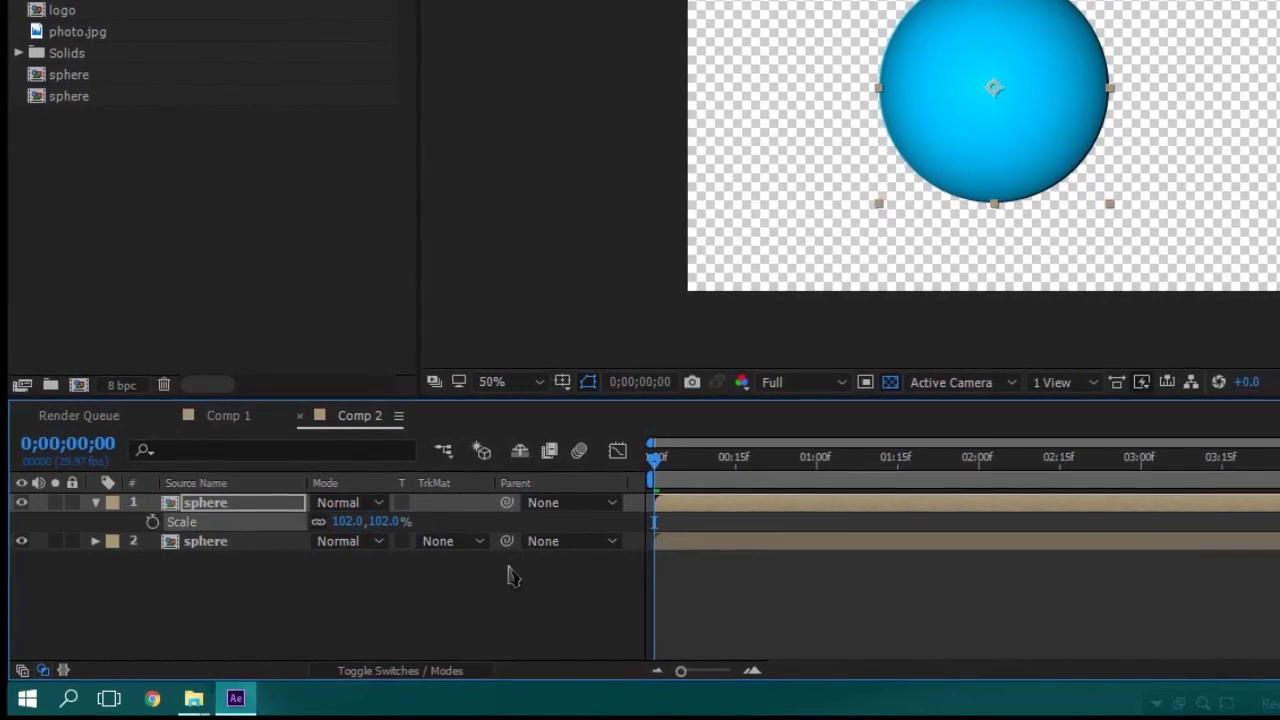
click(495, 630)
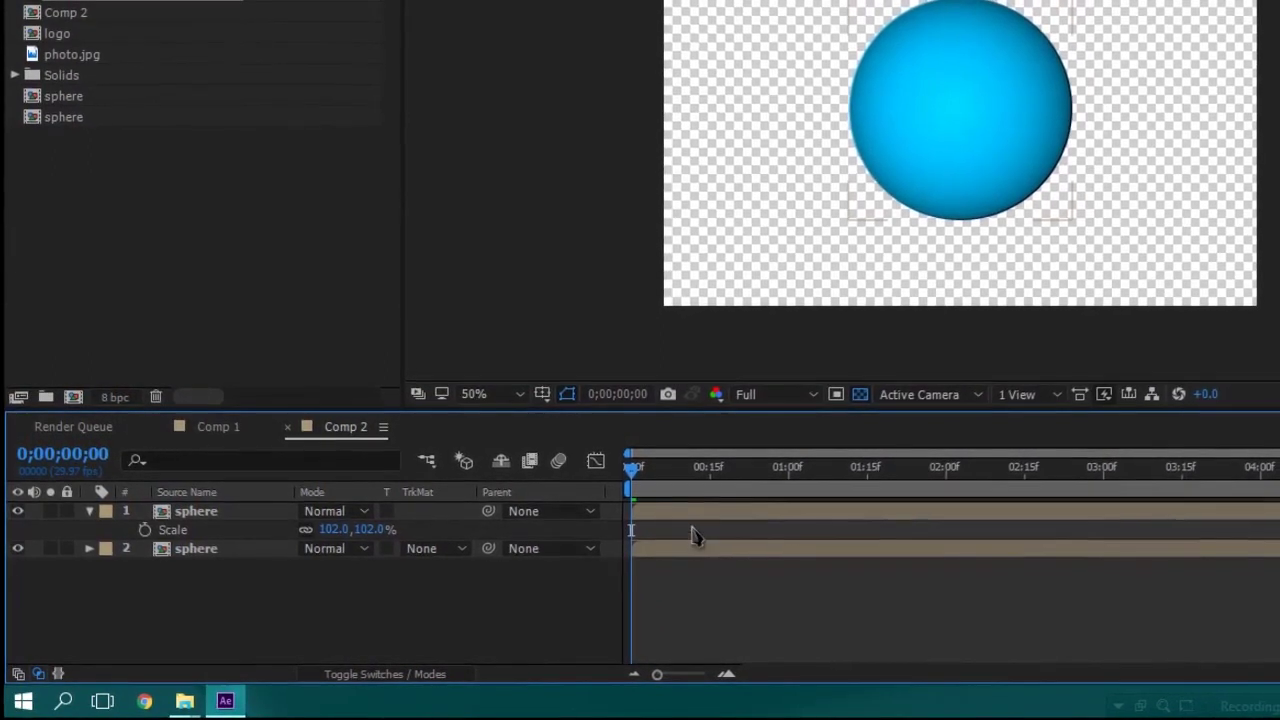
Rotate the top sphere layer to 69° and scrub to frame 11 to check the crescent
click(238, 511)
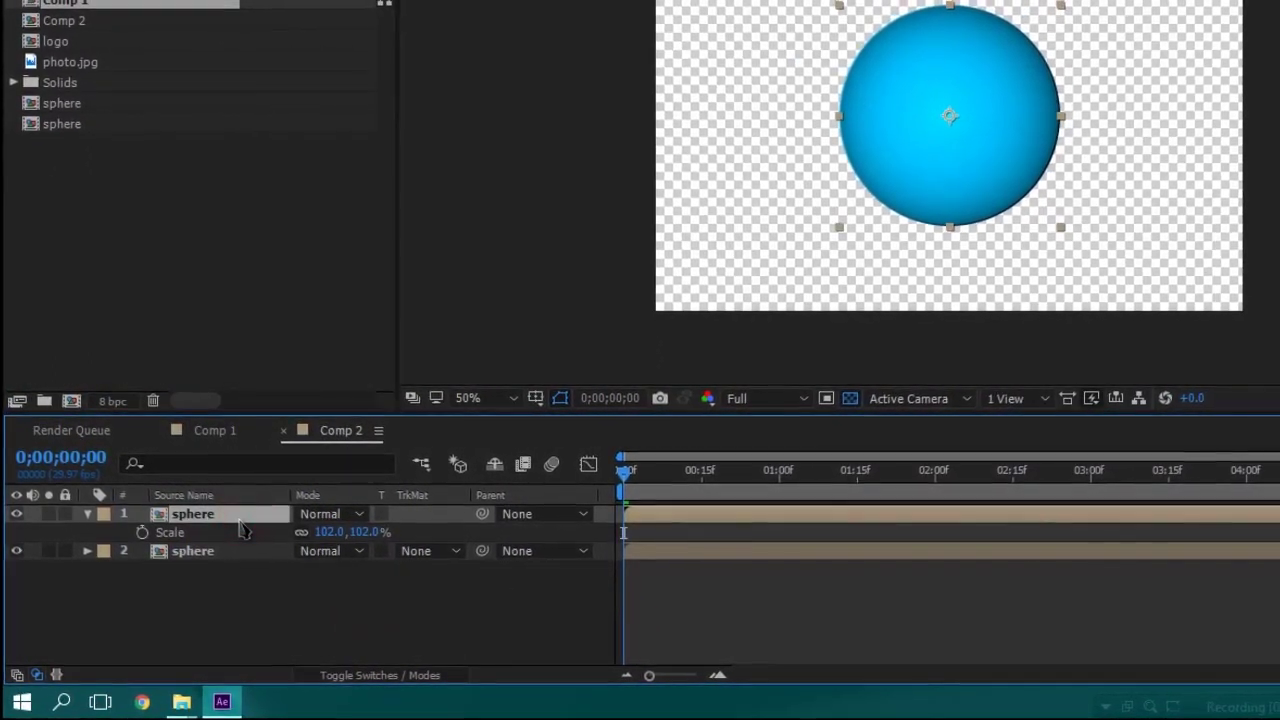
key(r)
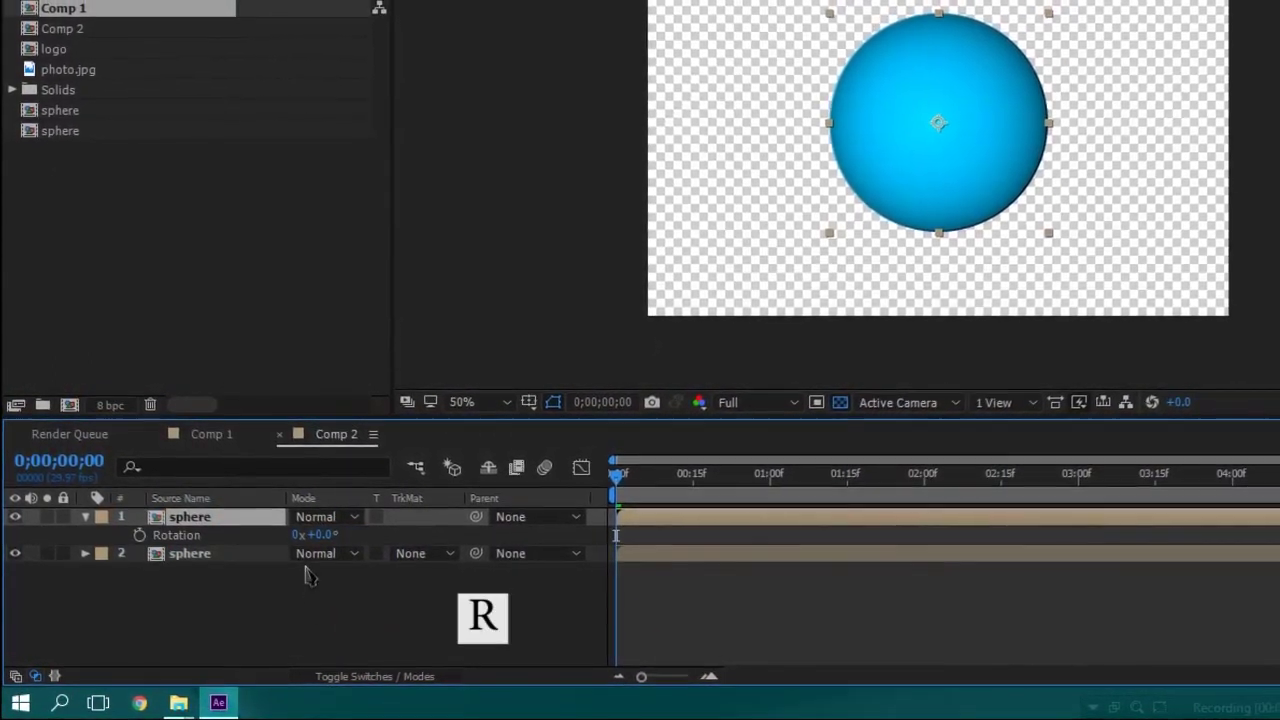
mouse_move(319, 538)
mouse_down()
mouse_move(377, 523)
mouse_move(386, 540)
mouse_up()
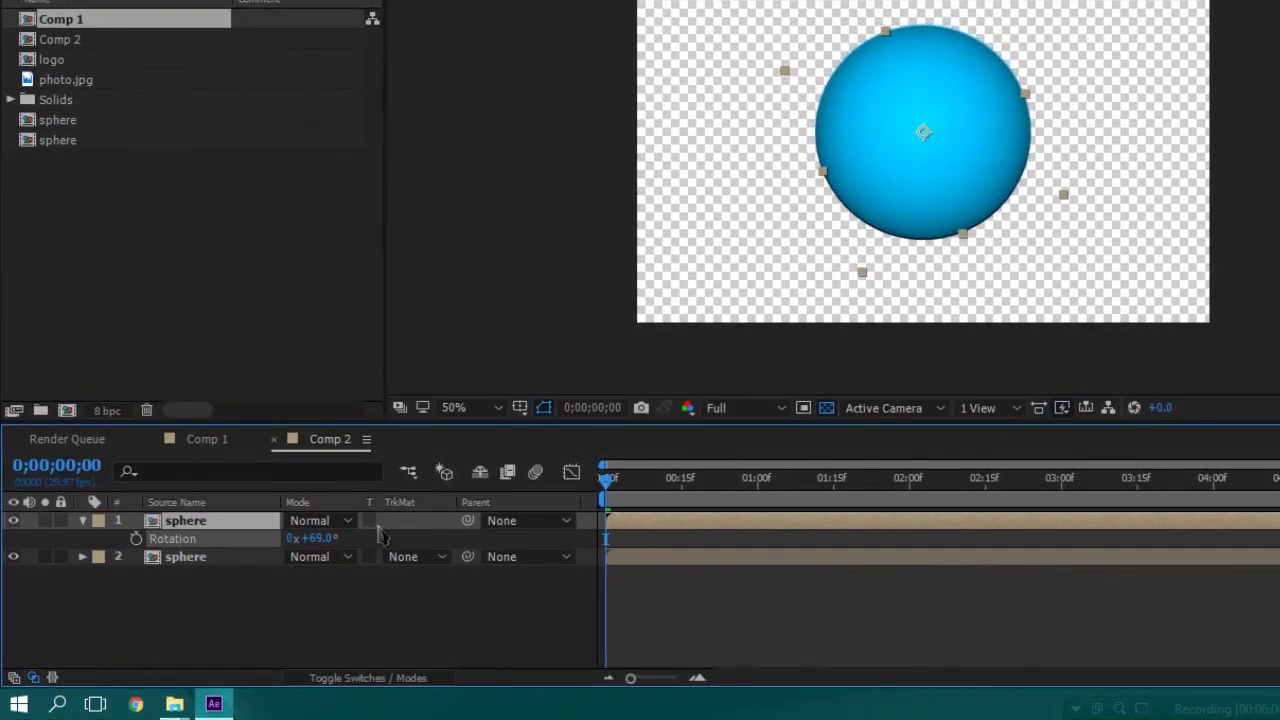
drag(608, 492, 624, 486)
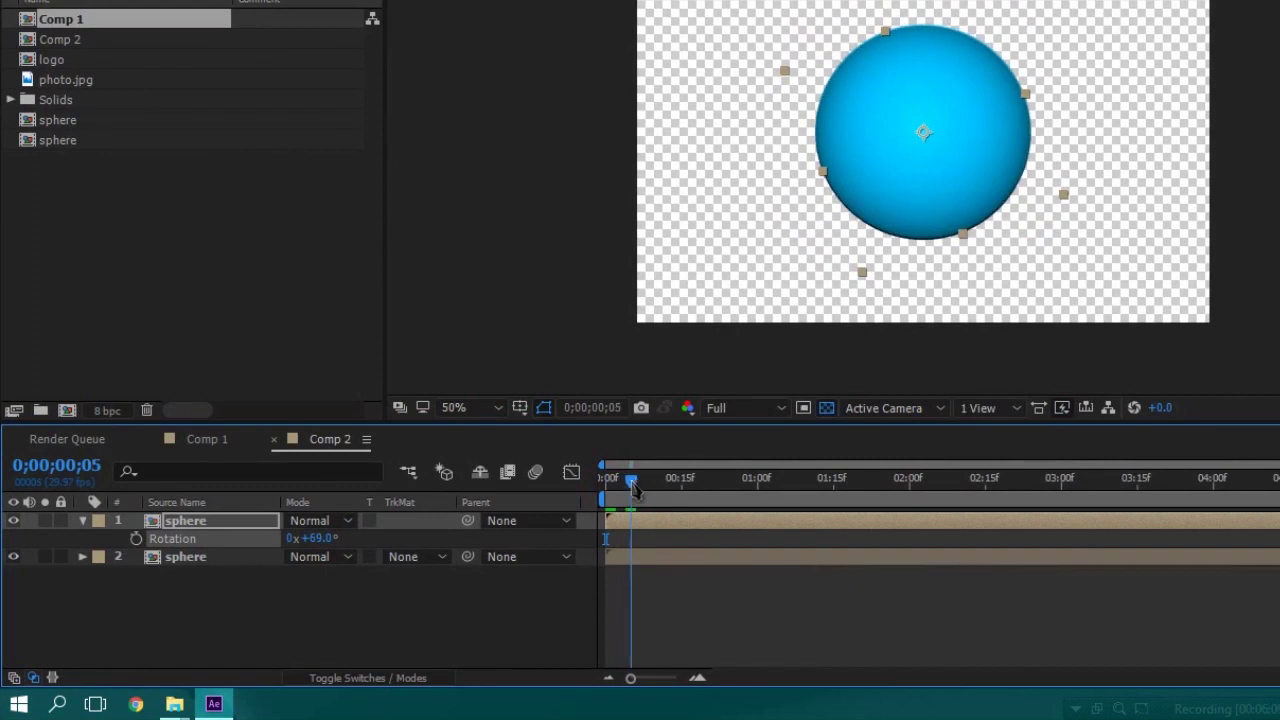
mouse_move(637, 486)
mouse_down()
mouse_move(686, 482)
mouse_move(661, 482)
mouse_up()
click(479, 622)
Try duplicating the top sphere layer, undo it, and return to Comp 1
click(229, 528)
key(ctrl+d)
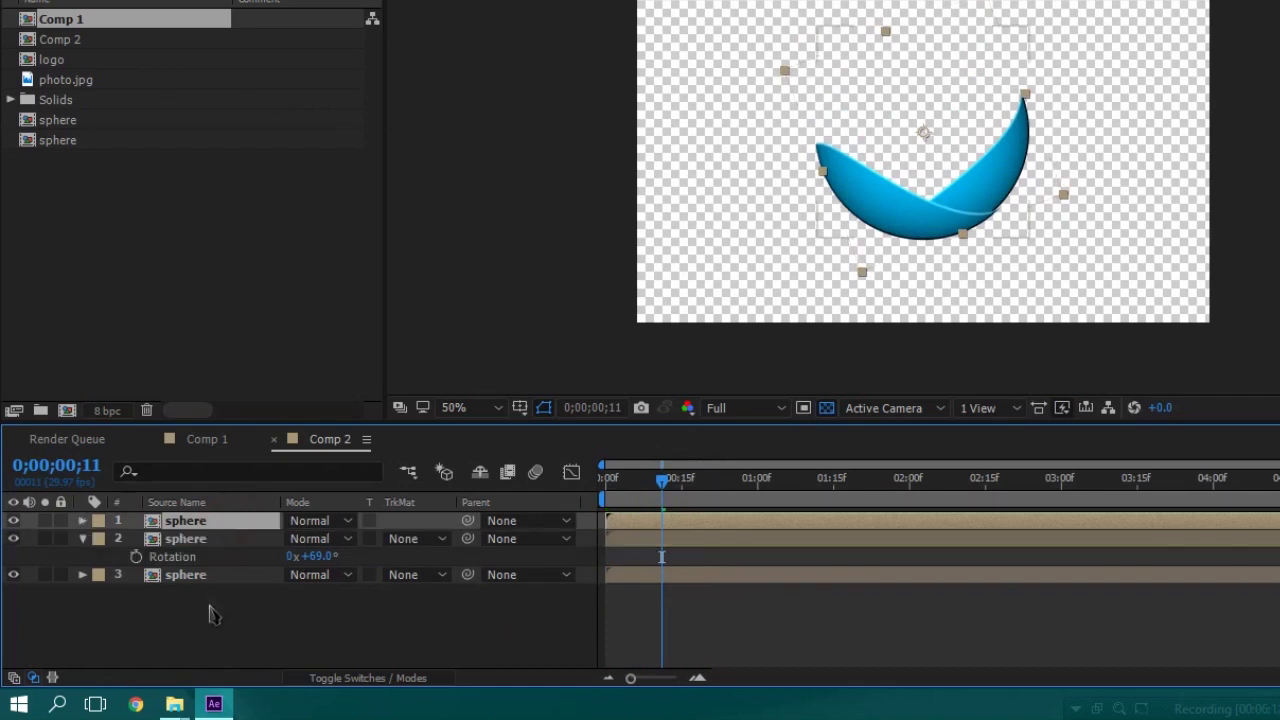
key(ctrl+z)
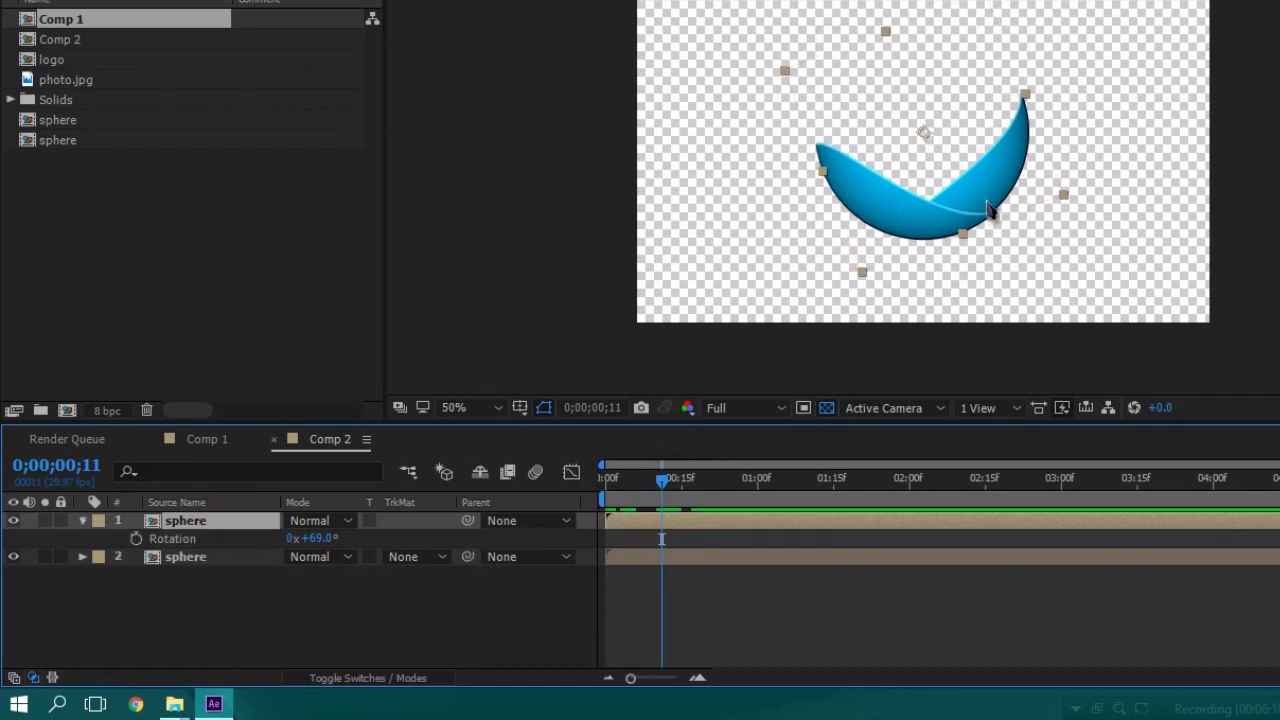
click(228, 441)
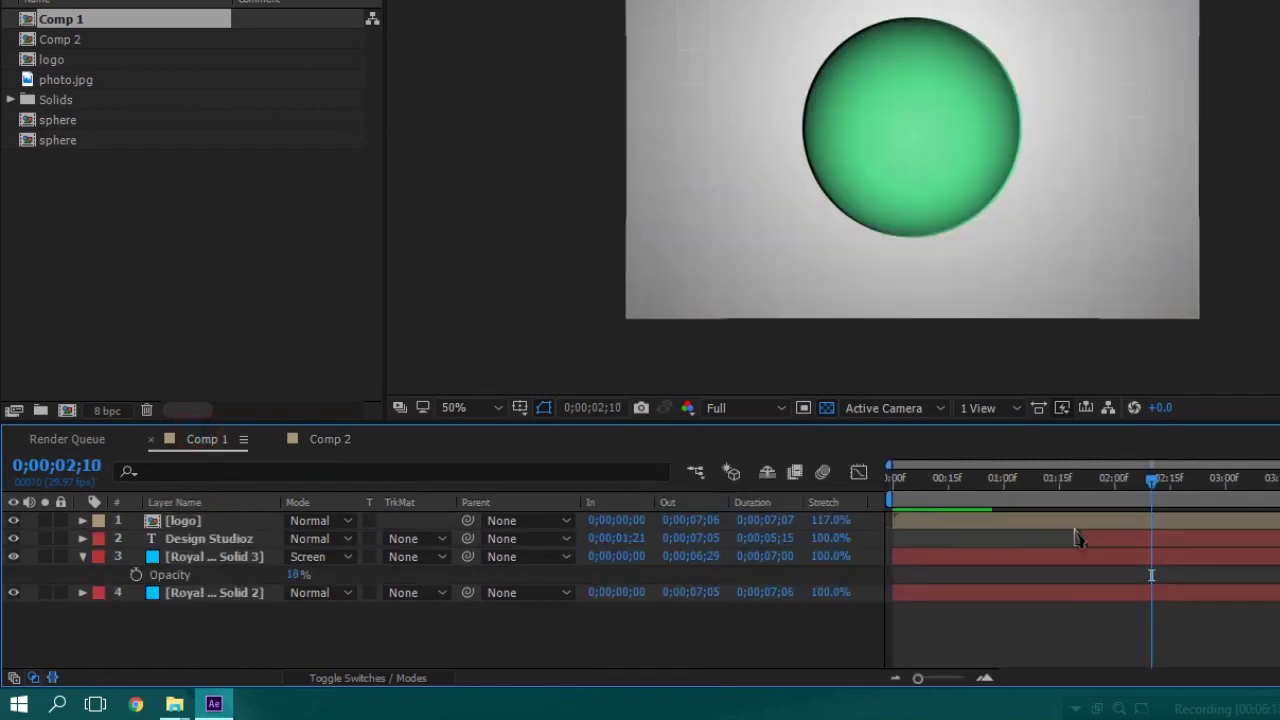
click(956, 484)
key(space)
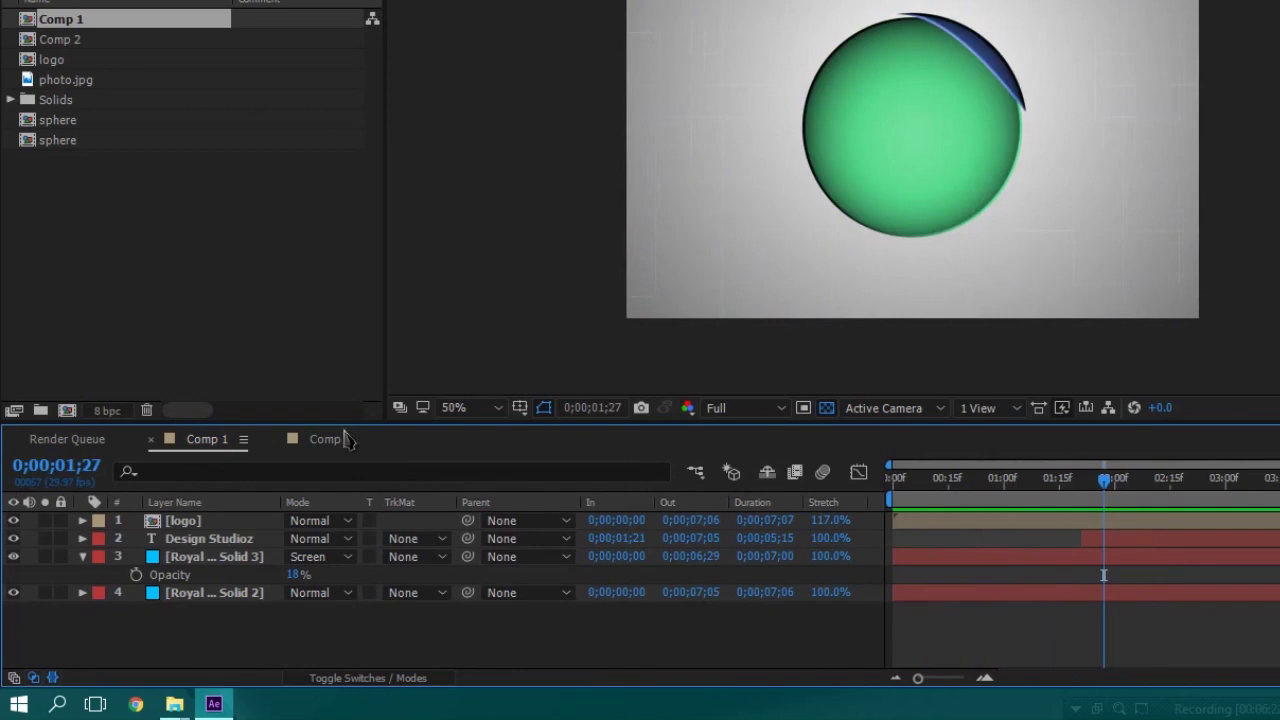
click(325, 439)
click(290, 665)
click(155, 522)
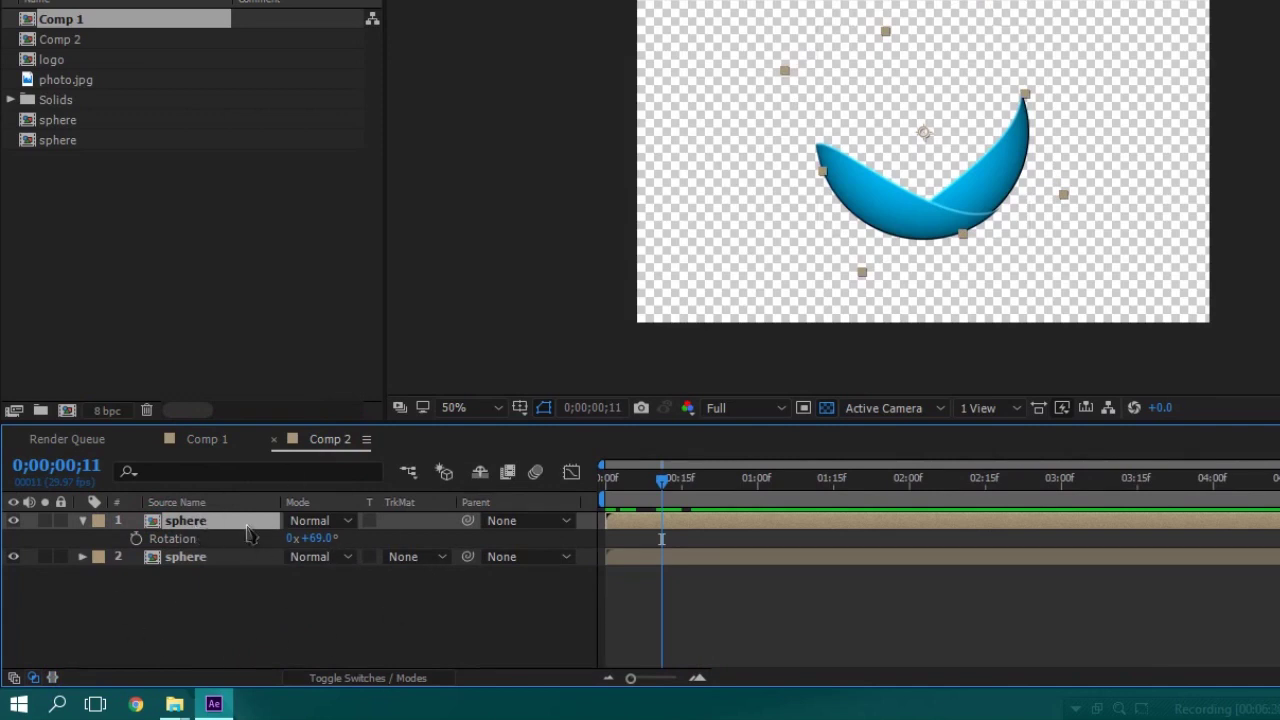
double_click(225, 521)
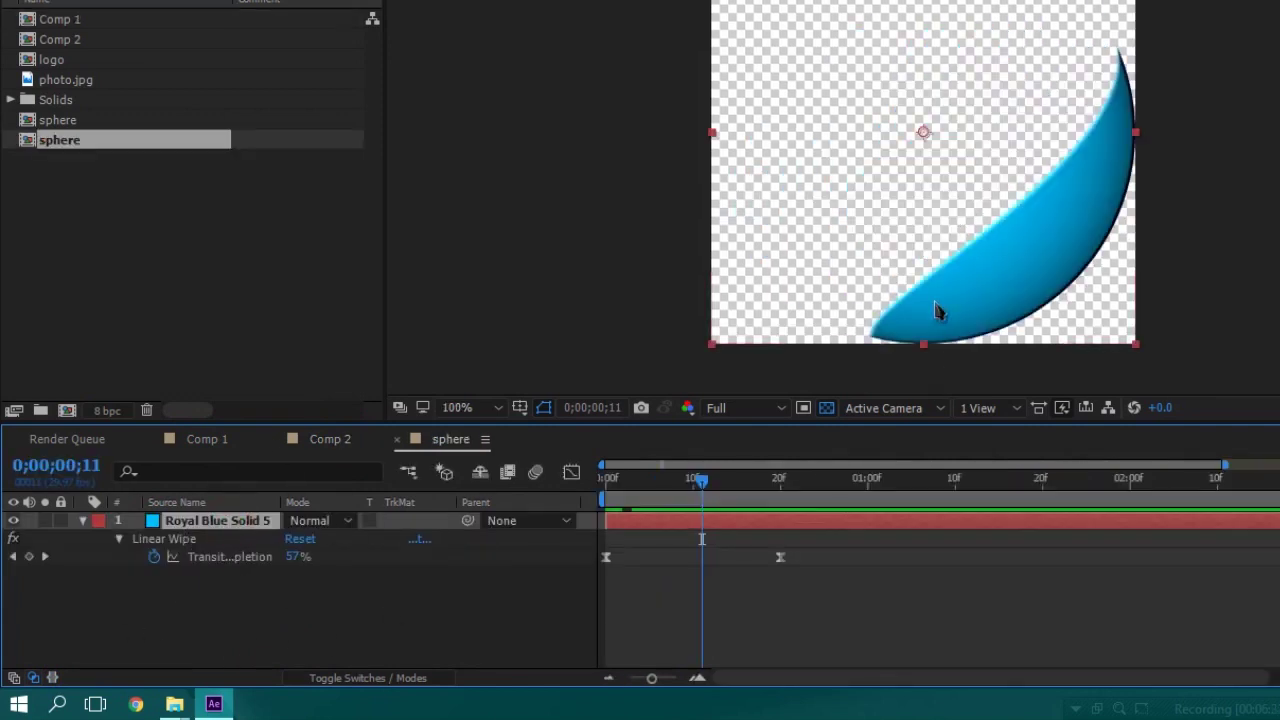
click(306, 445)
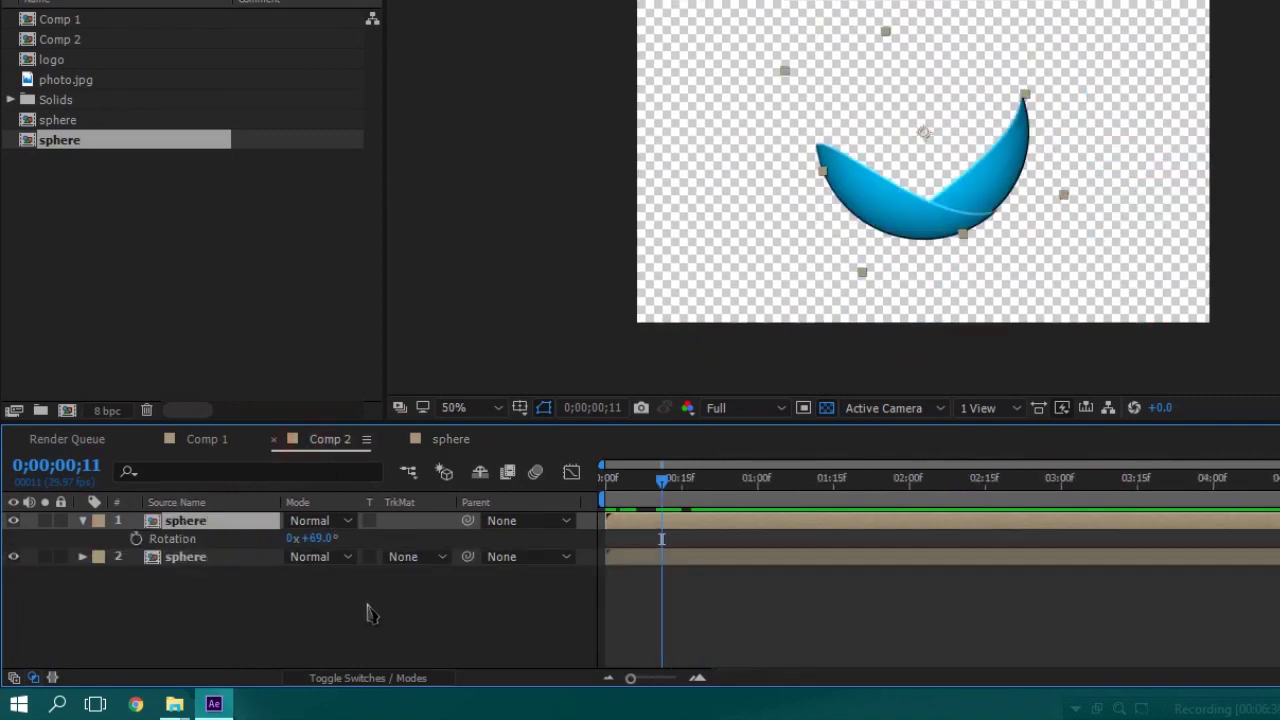
key(ctrl+space)
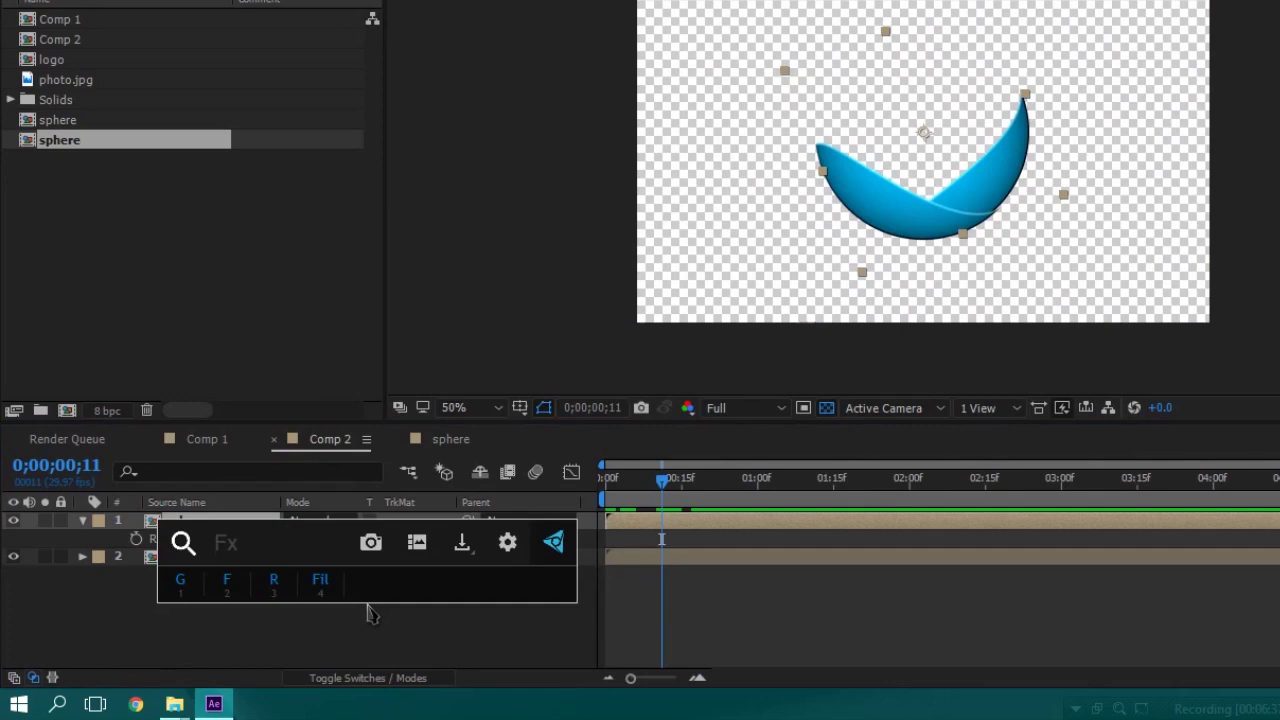
Apply Tritone to the top sphere via an effect search for 'tri', then duplicate the layer
text(ti)
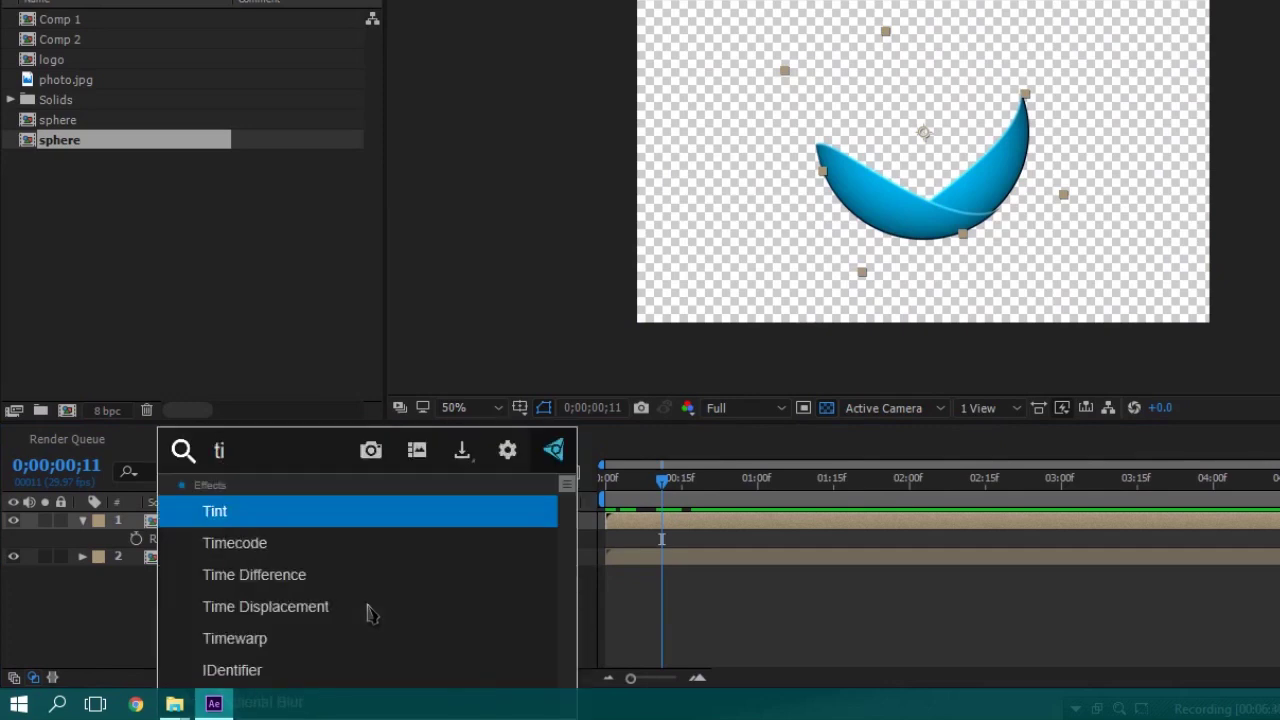
key(BackSpace)
text(ri)
key(Return)
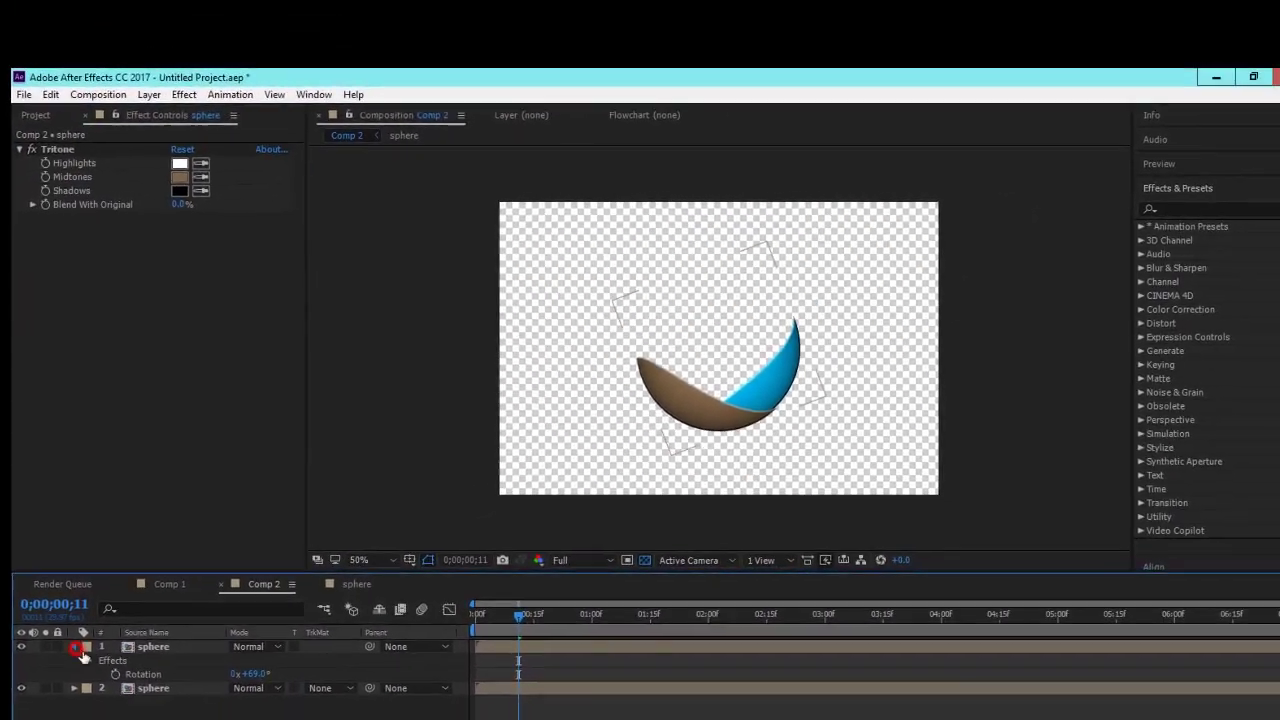
click(163, 680)
click(167, 644)
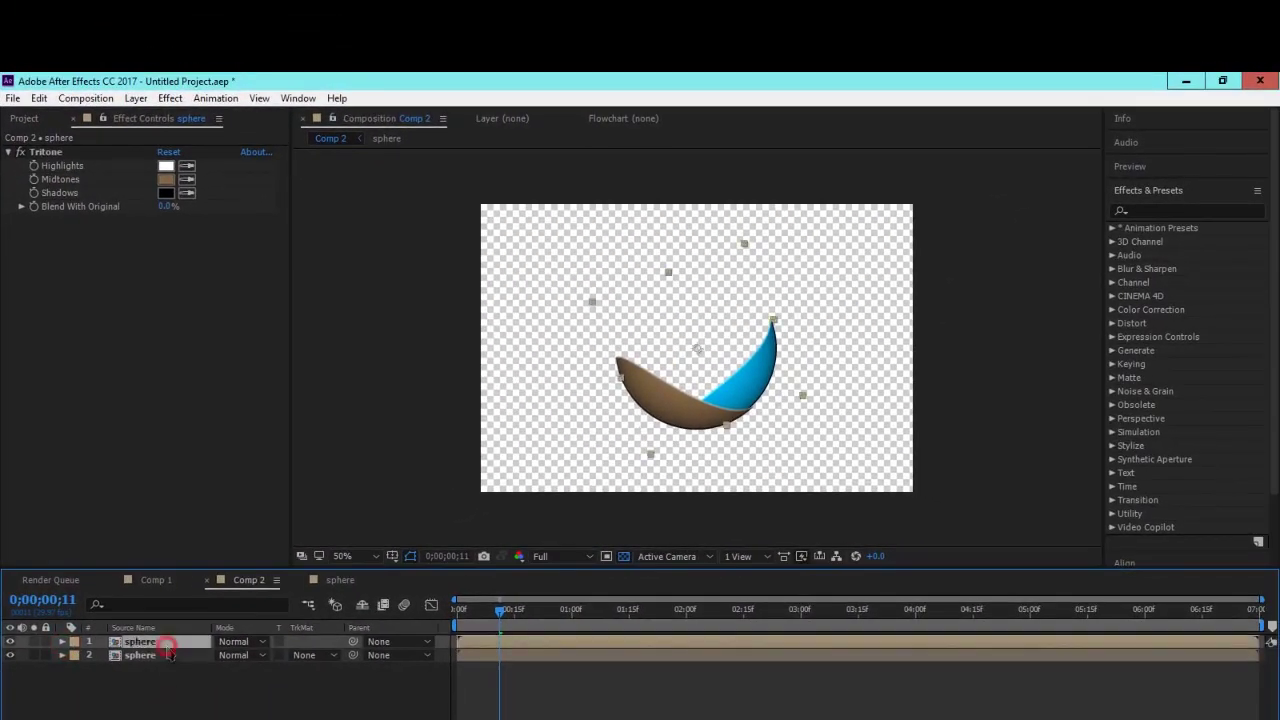
key(ctrl+d)
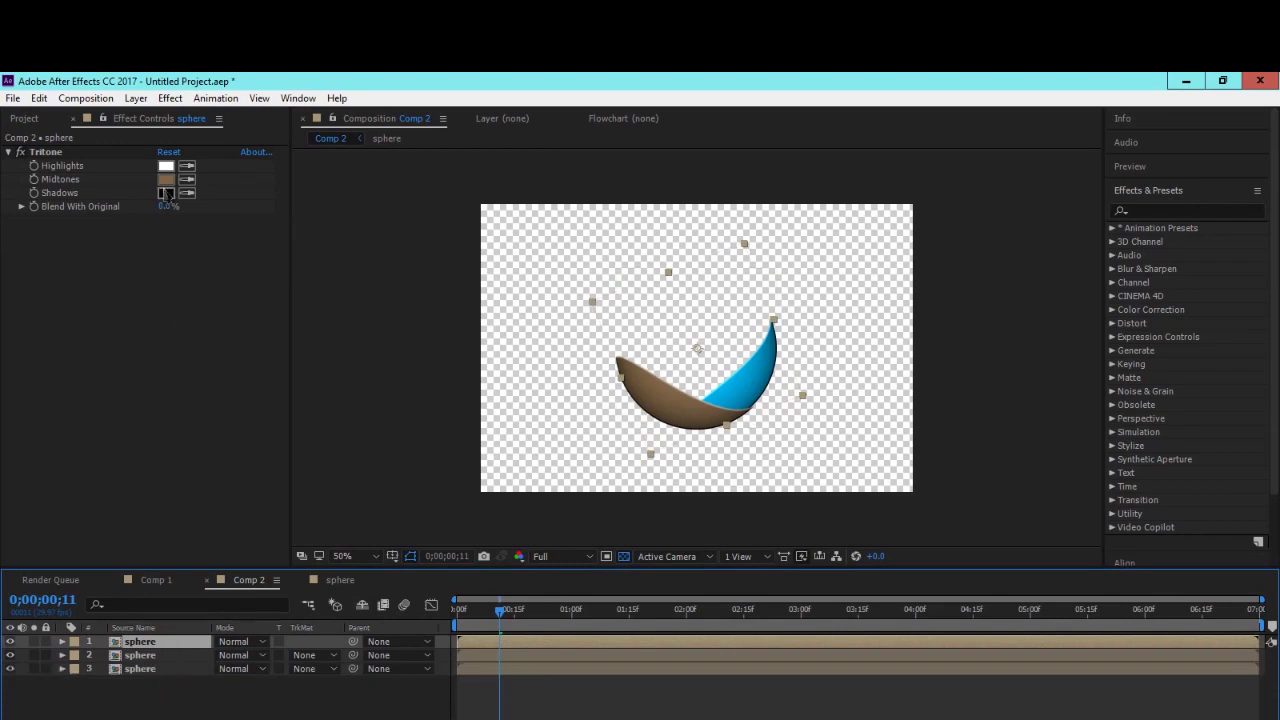
Set the Tritone Midtones colour to light violet 6753F9
click(166, 179)
drag(274, 448, 286, 333)
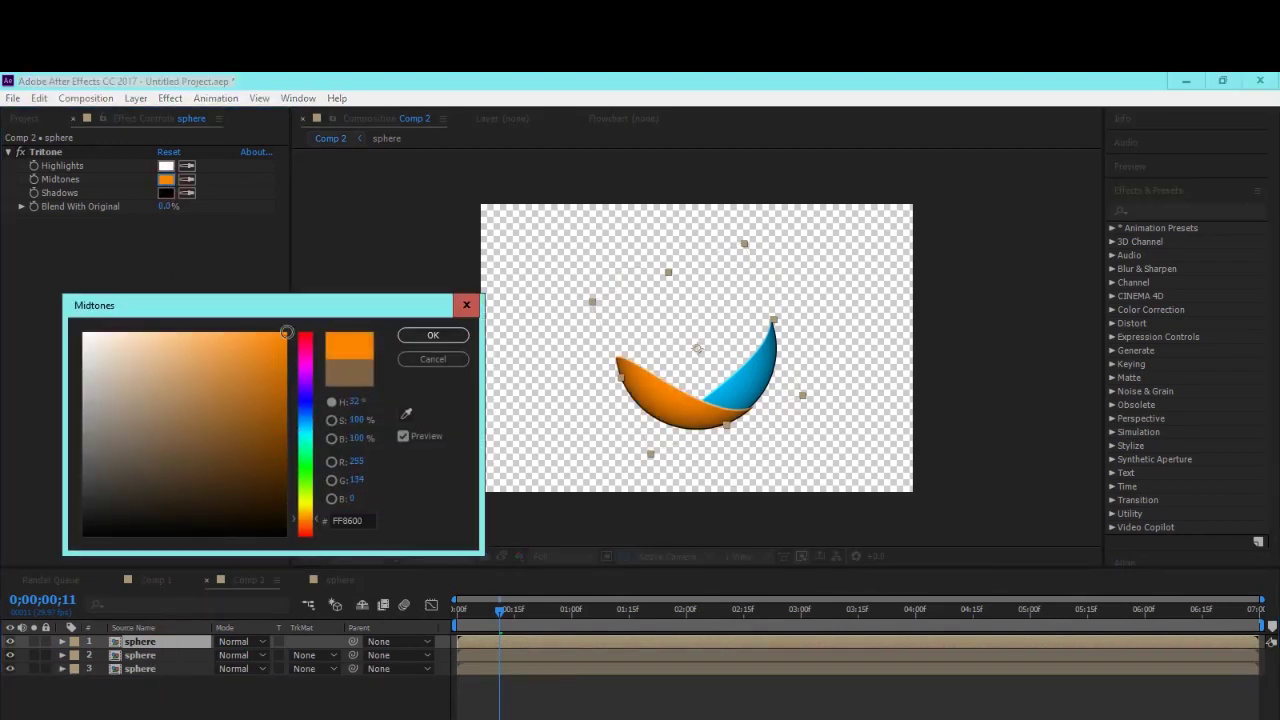
drag(293, 386, 306, 413)
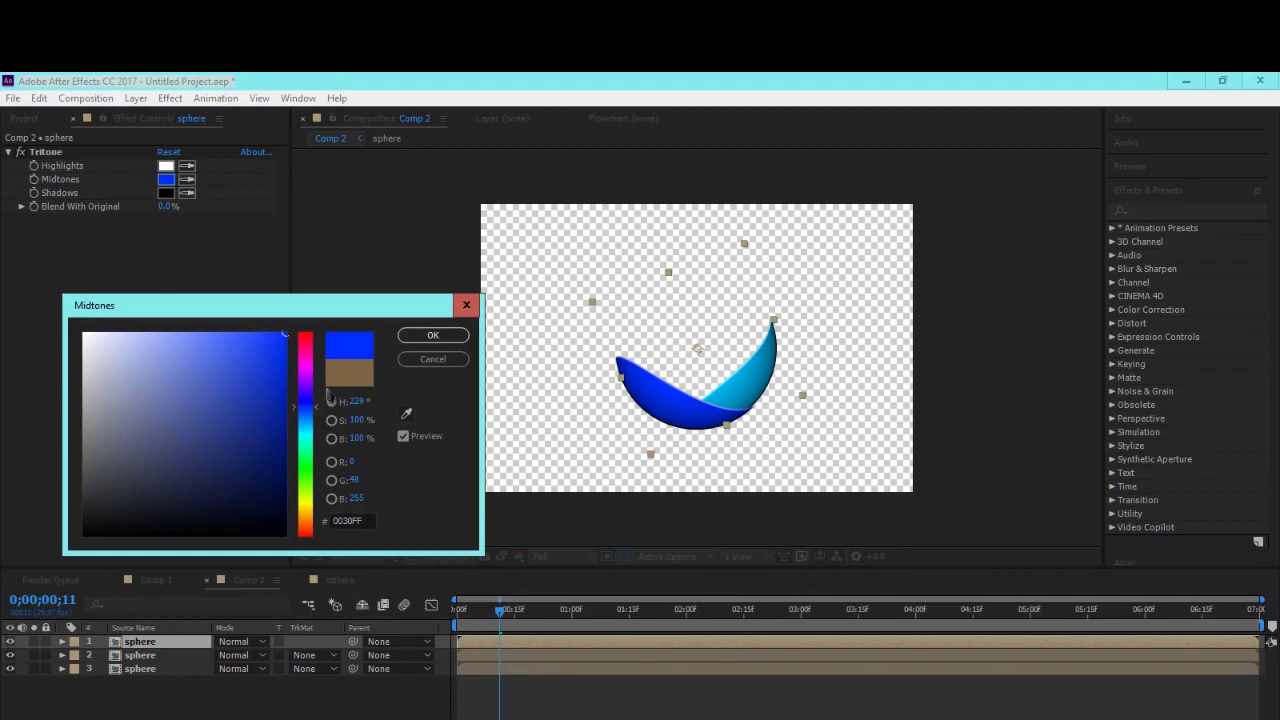
drag(302, 410, 300, 402)
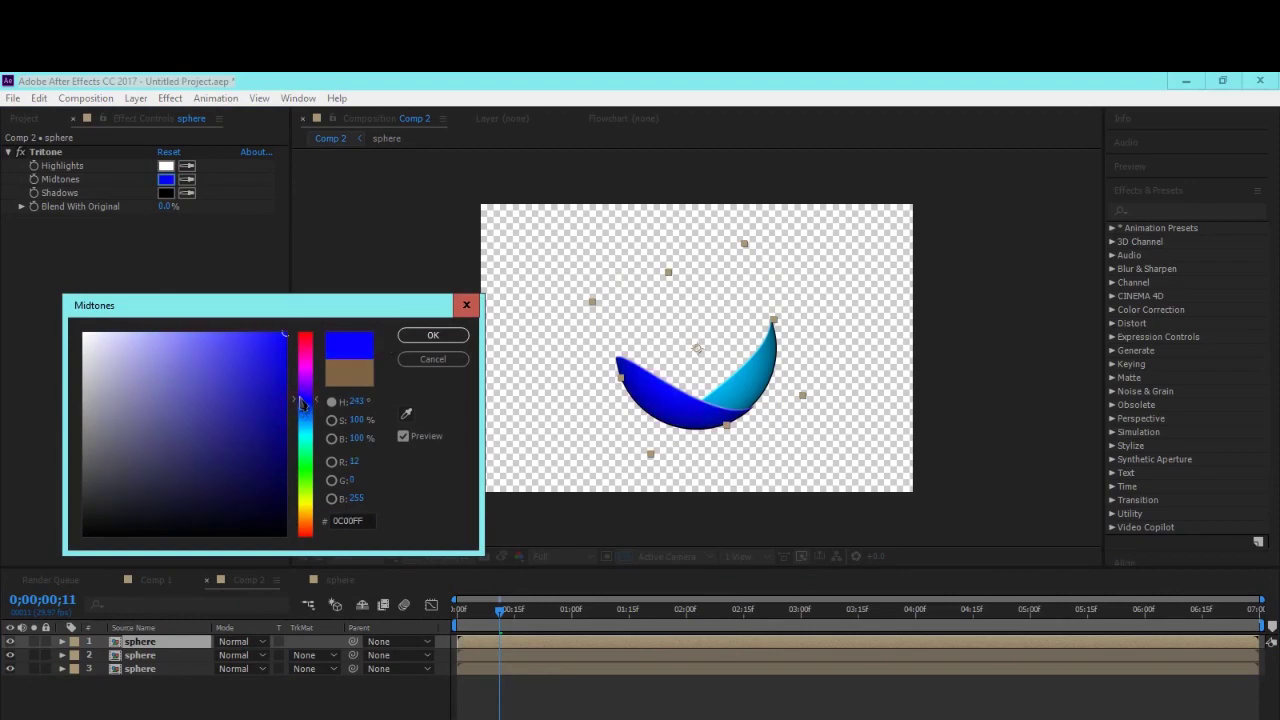
drag(246, 368, 224, 338)
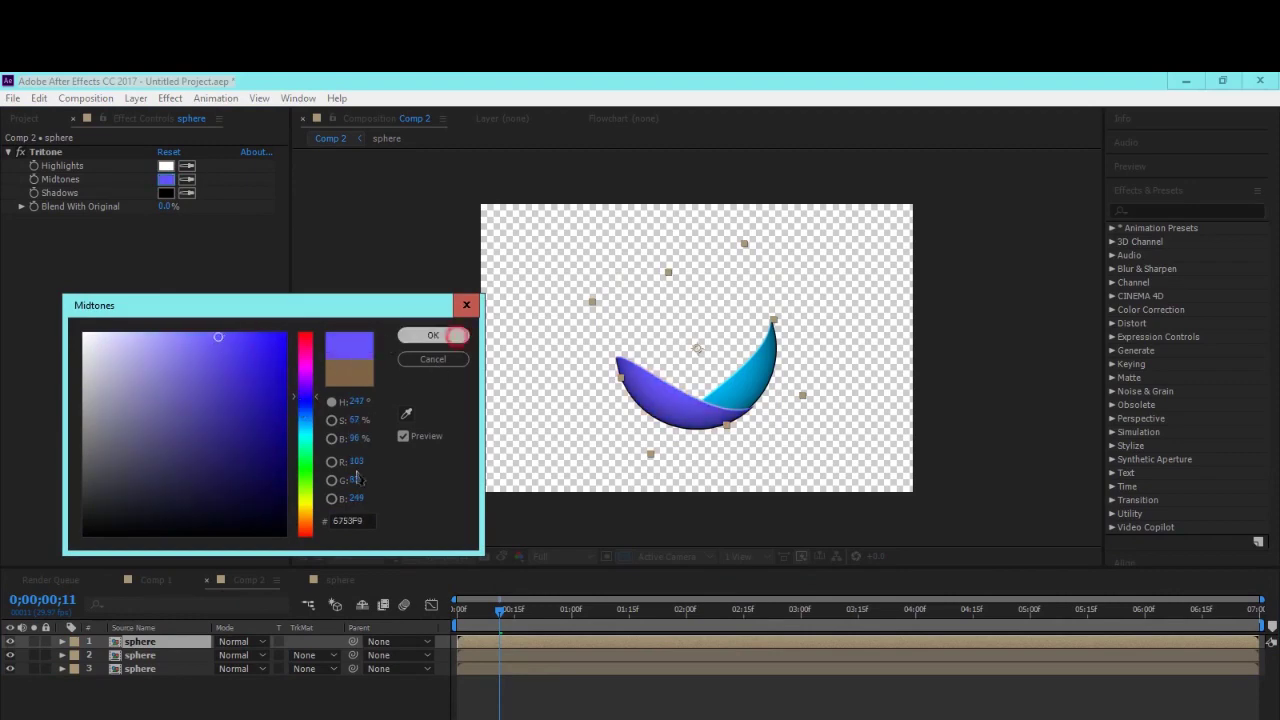
click(433, 335)
key(ctrl+d)
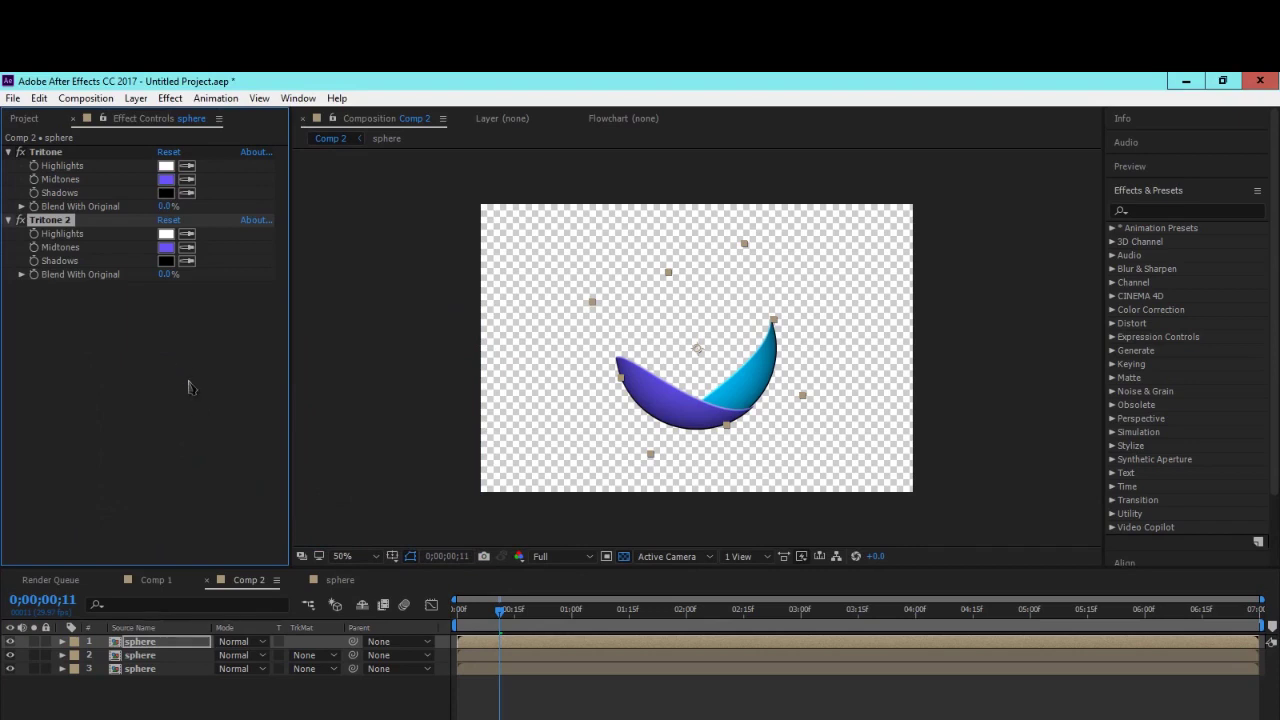
key(Delete)
click(138, 641)
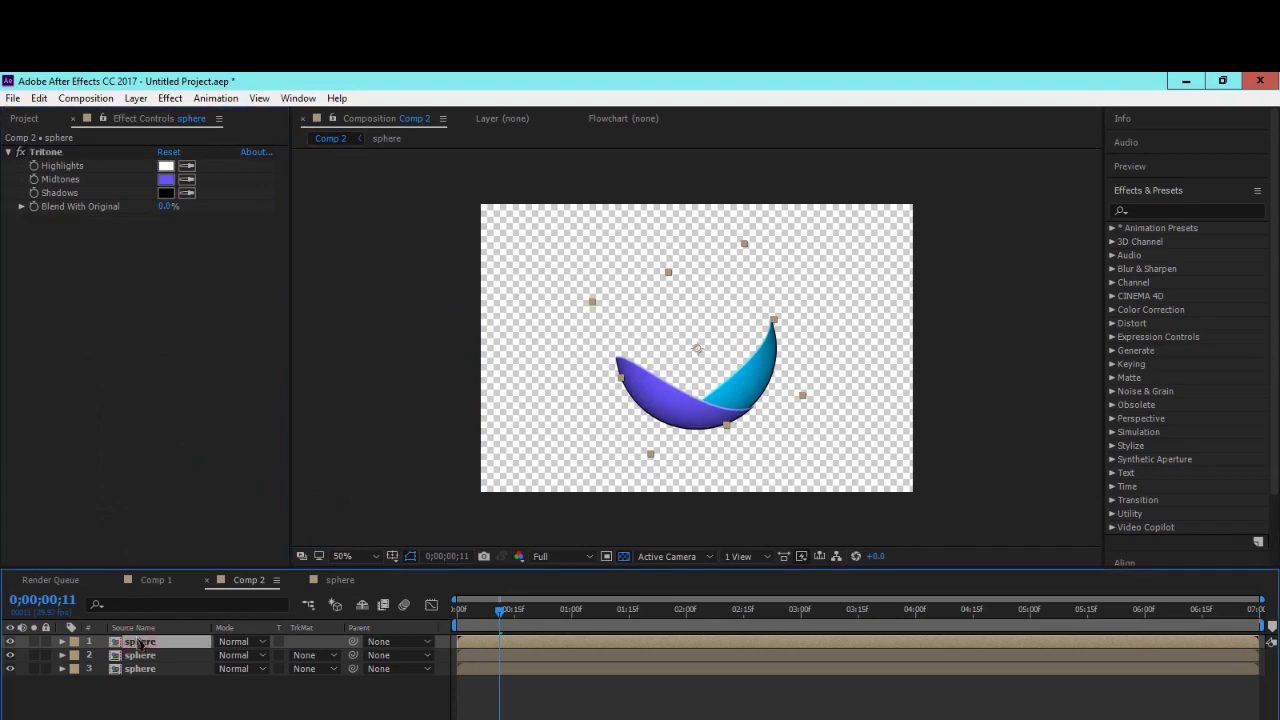
Duplicate the top sphere layer and change its Tritone midtones to green
key(ctrl+d)
click(166, 179)
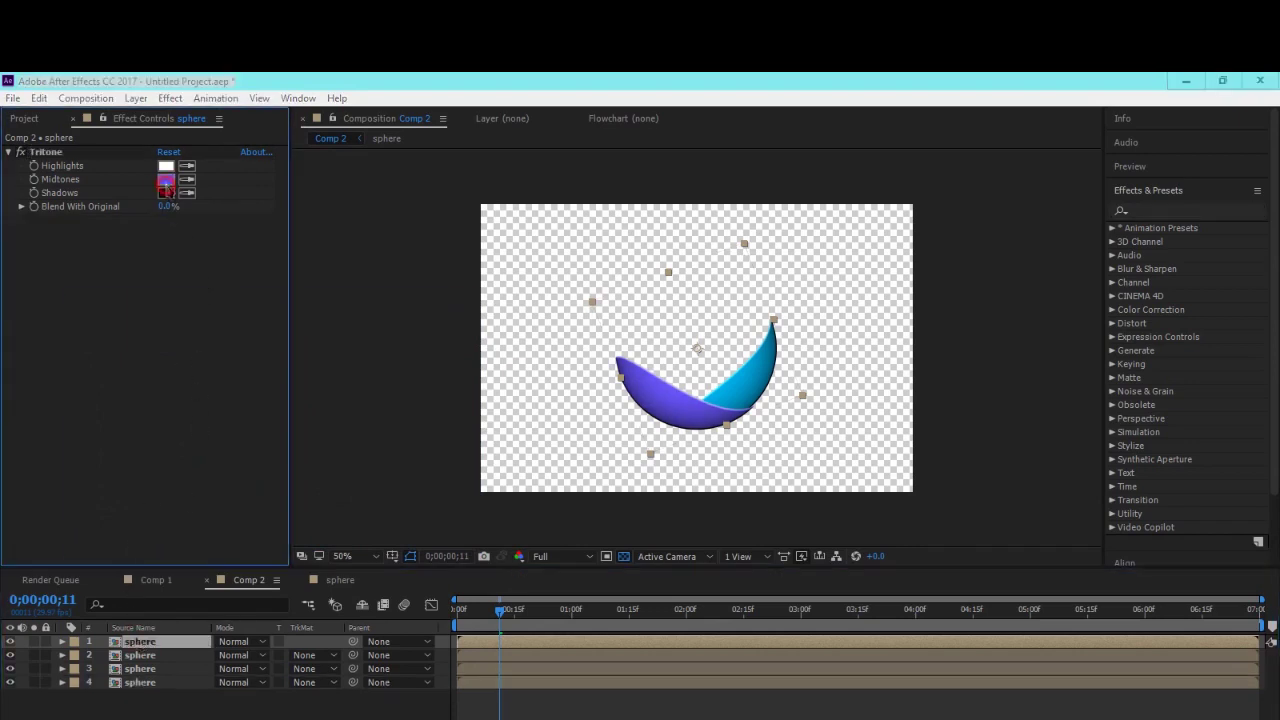
drag(310, 490, 314, 482)
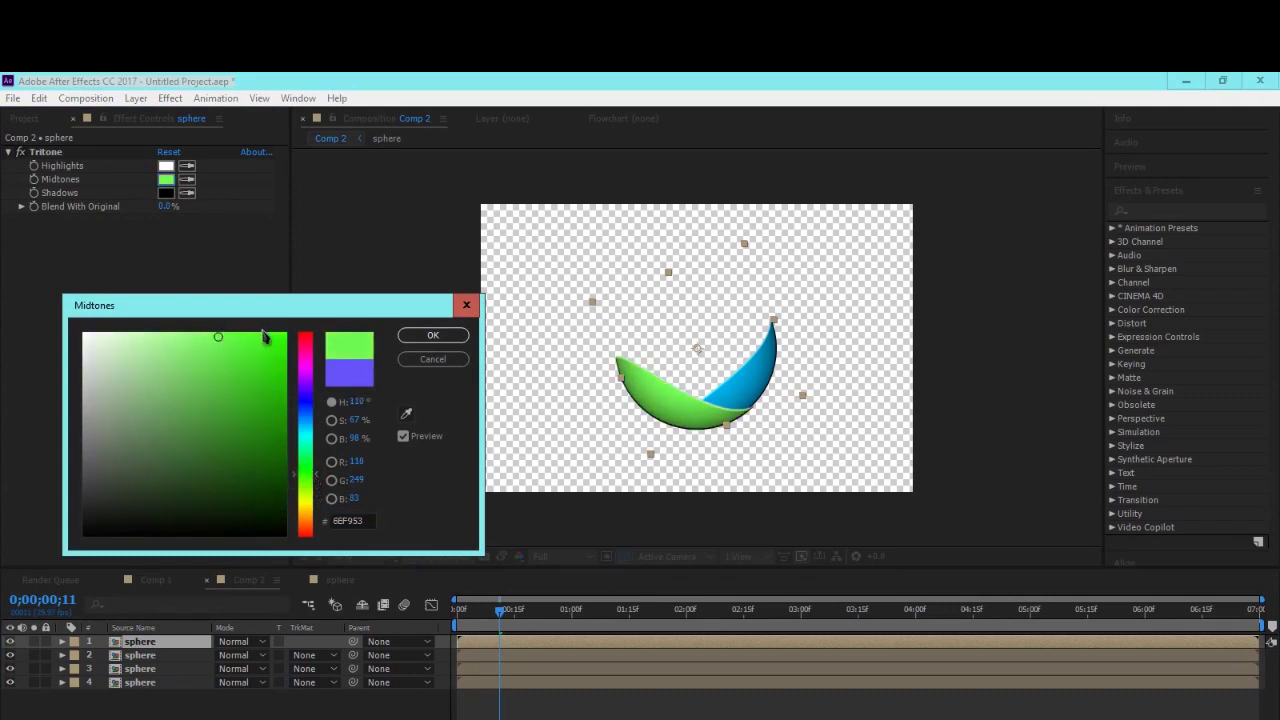
click(404, 338)
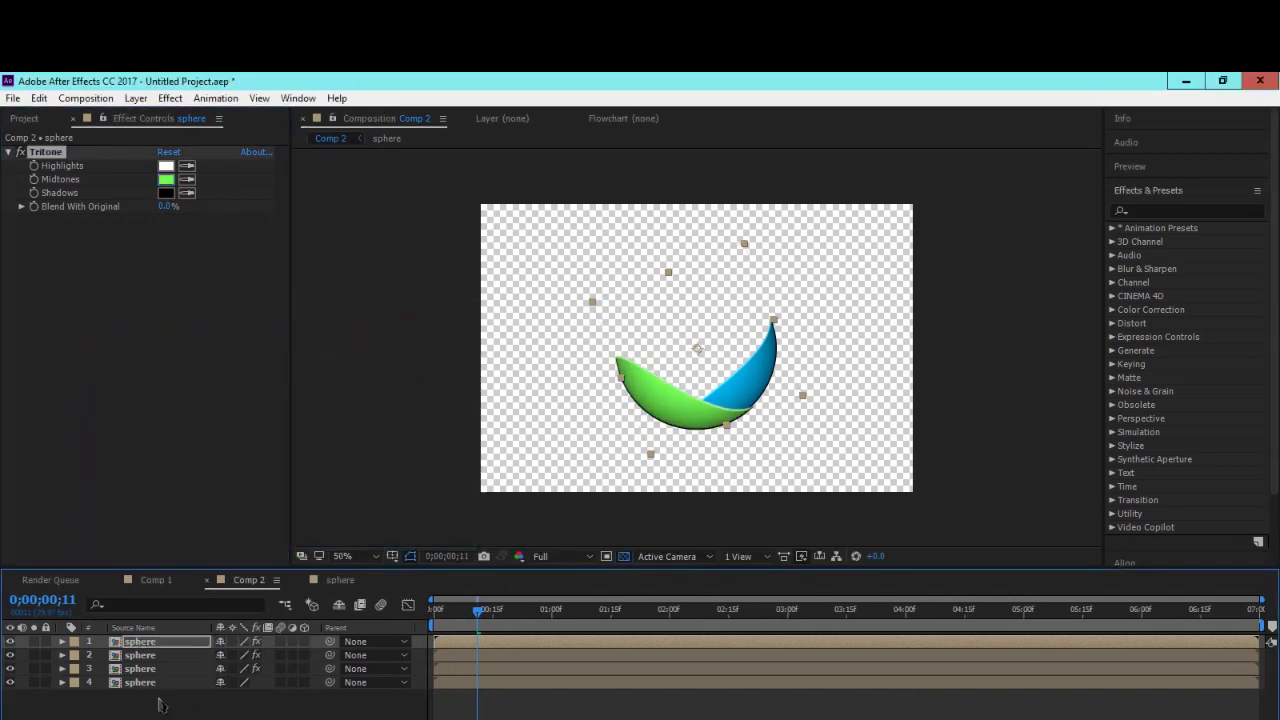
click(140, 641)
Duplicate the top sphere again and make its Tritone midtones a deep red FC3838
key(ctrl+d)
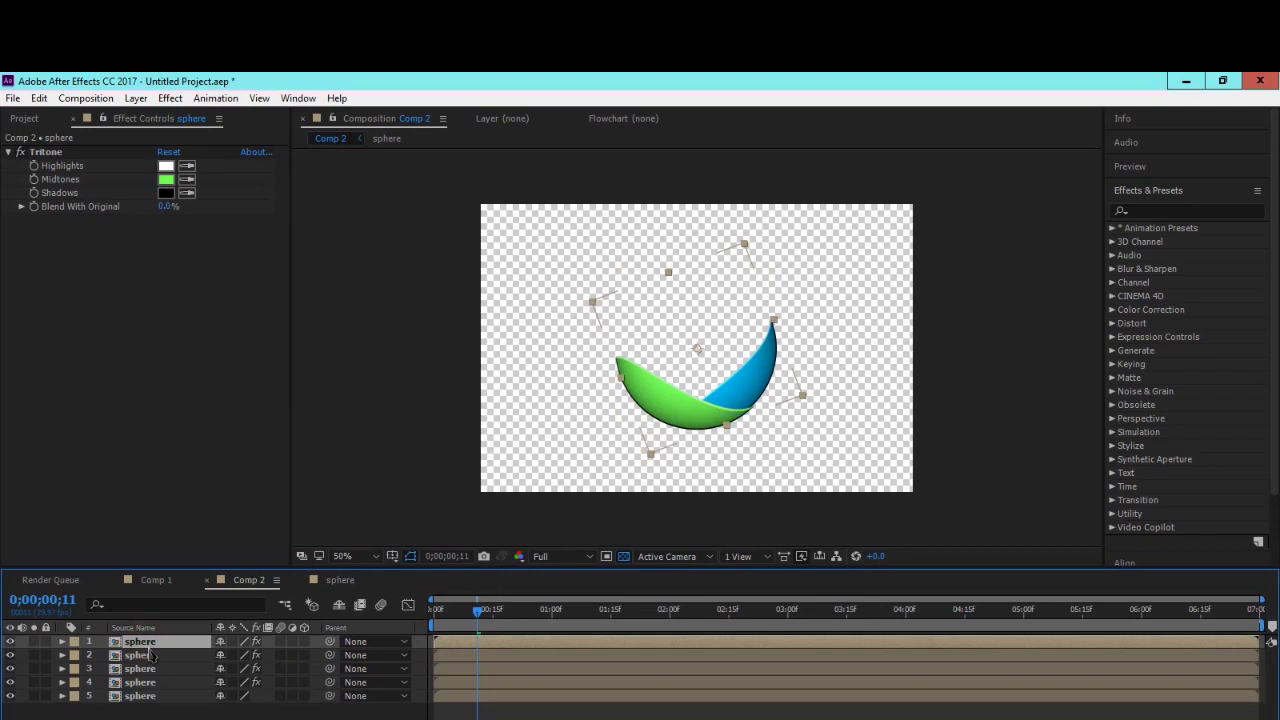
click(165, 180)
drag(306, 488, 310, 547)
click(433, 342)
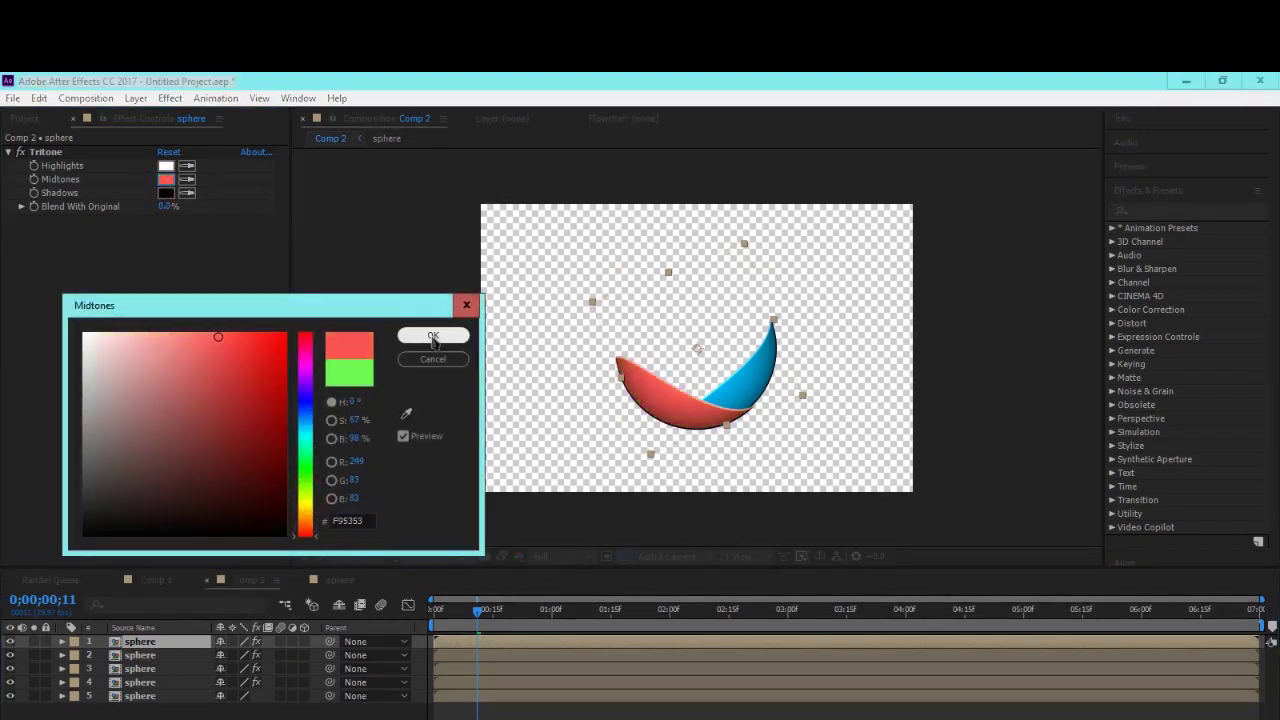
click(240, 335)
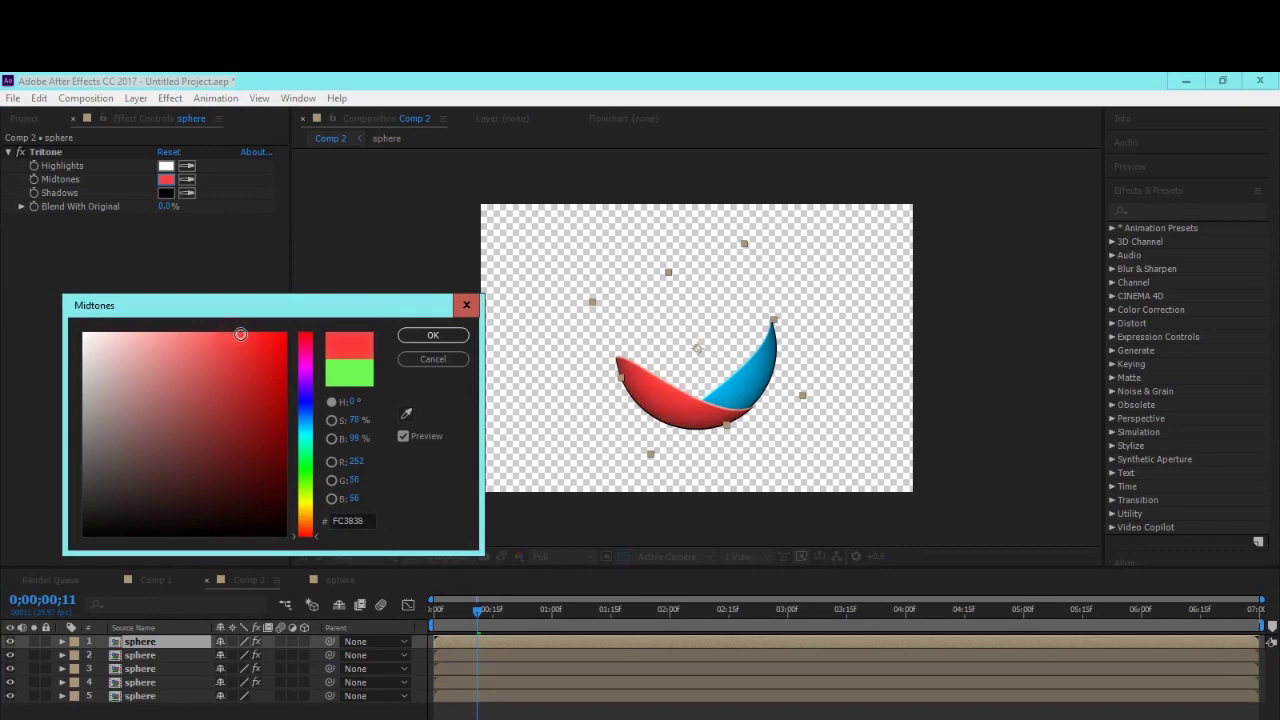
click(432, 336)
click(170, 642)
key(ctrl+a)
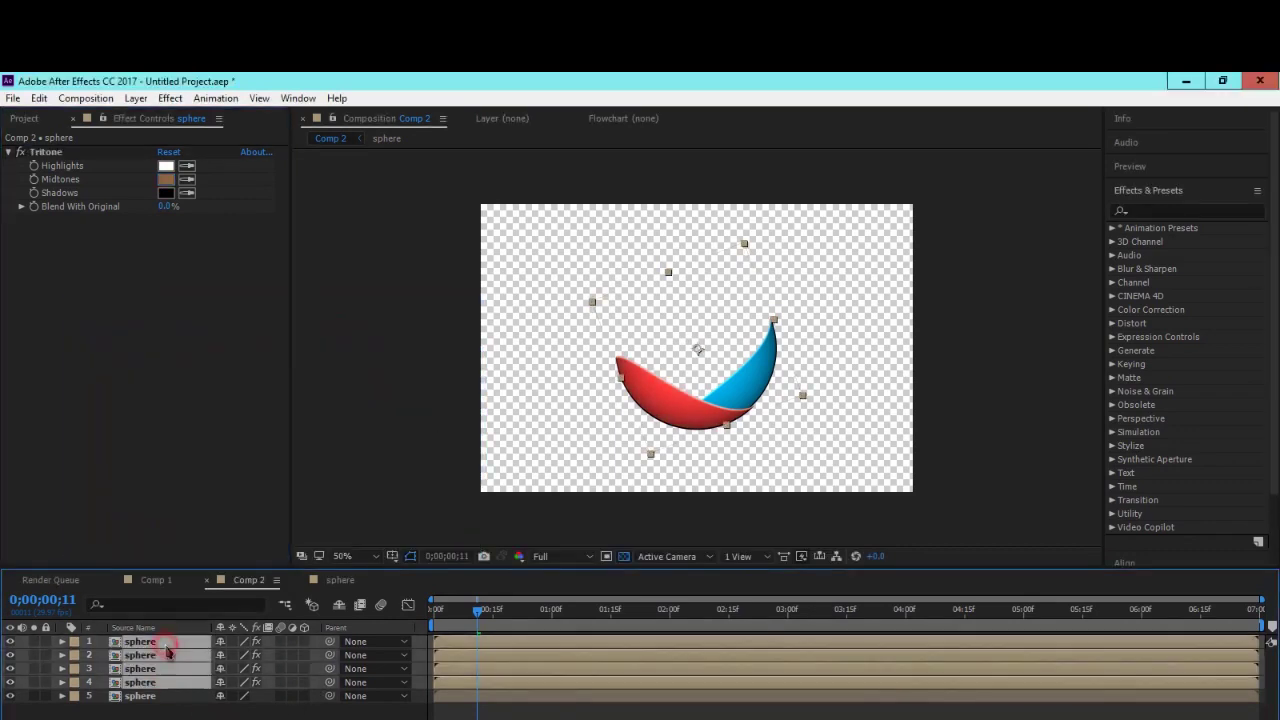
Rotate layers 1–4 to 99°, 201°, 278° and 69°, then scrub to preview the full ball
key(r)
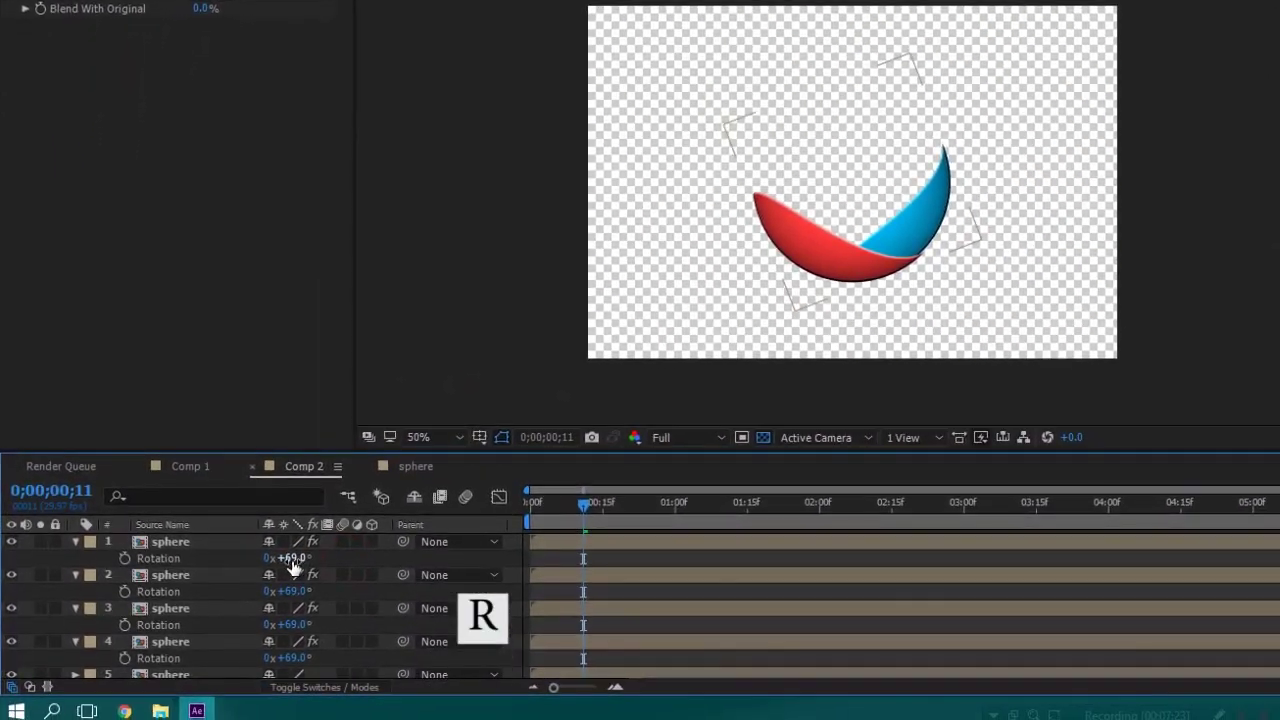
mouse_move(293, 567)
mouse_down()
mouse_move(323, 566)
mouse_move(339, 583)
mouse_move(330, 627)
mouse_move(459, 613)
mouse_move(506, 627)
mouse_up()
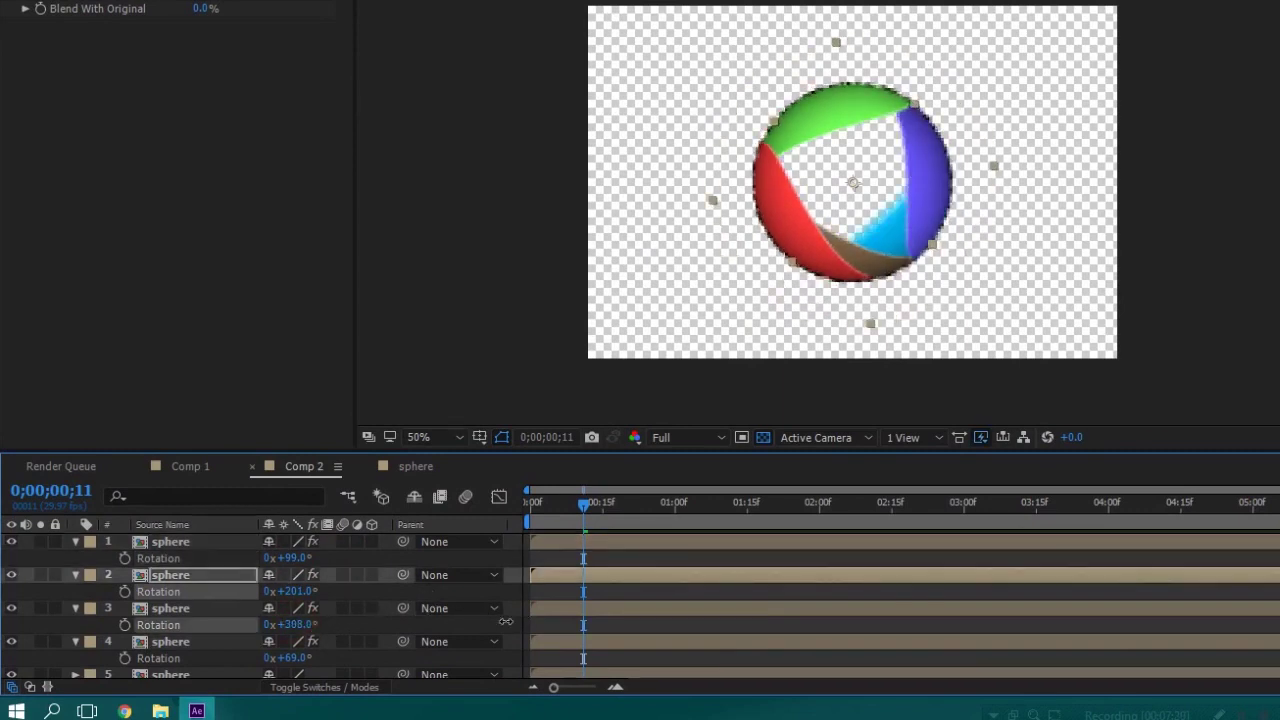
click(412, 609)
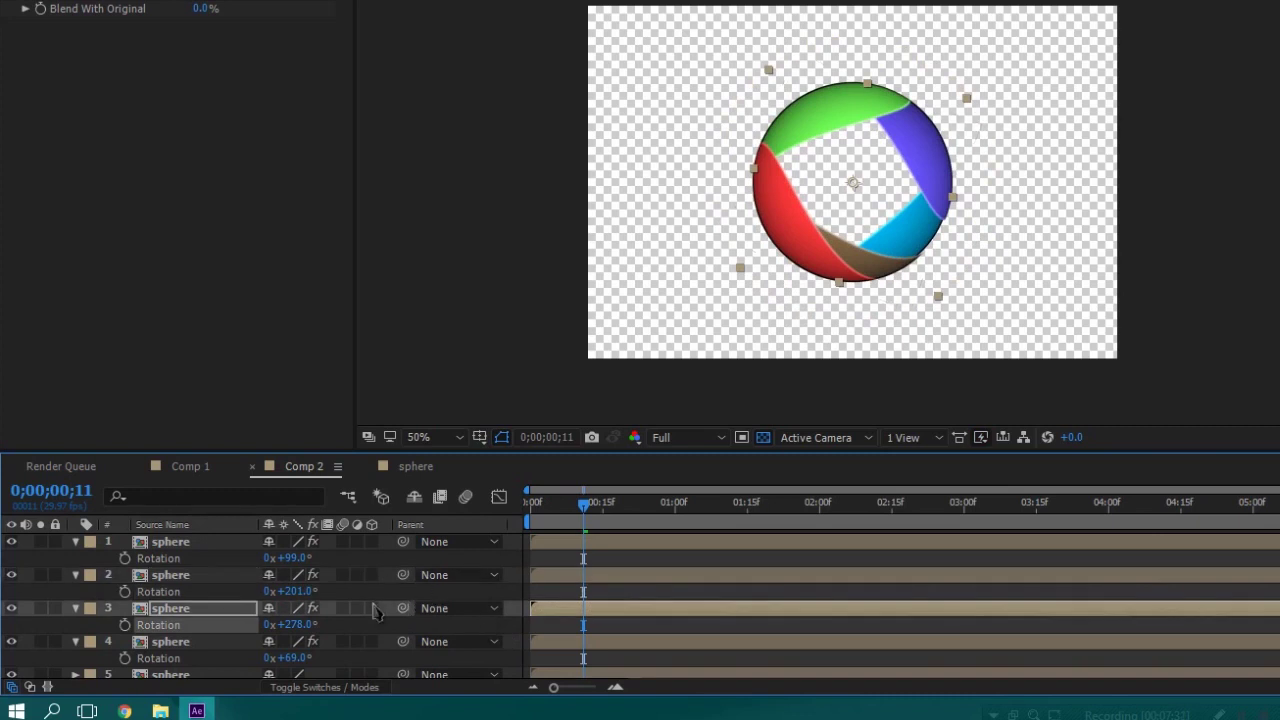
click(160, 541)
key(ctrl+a)
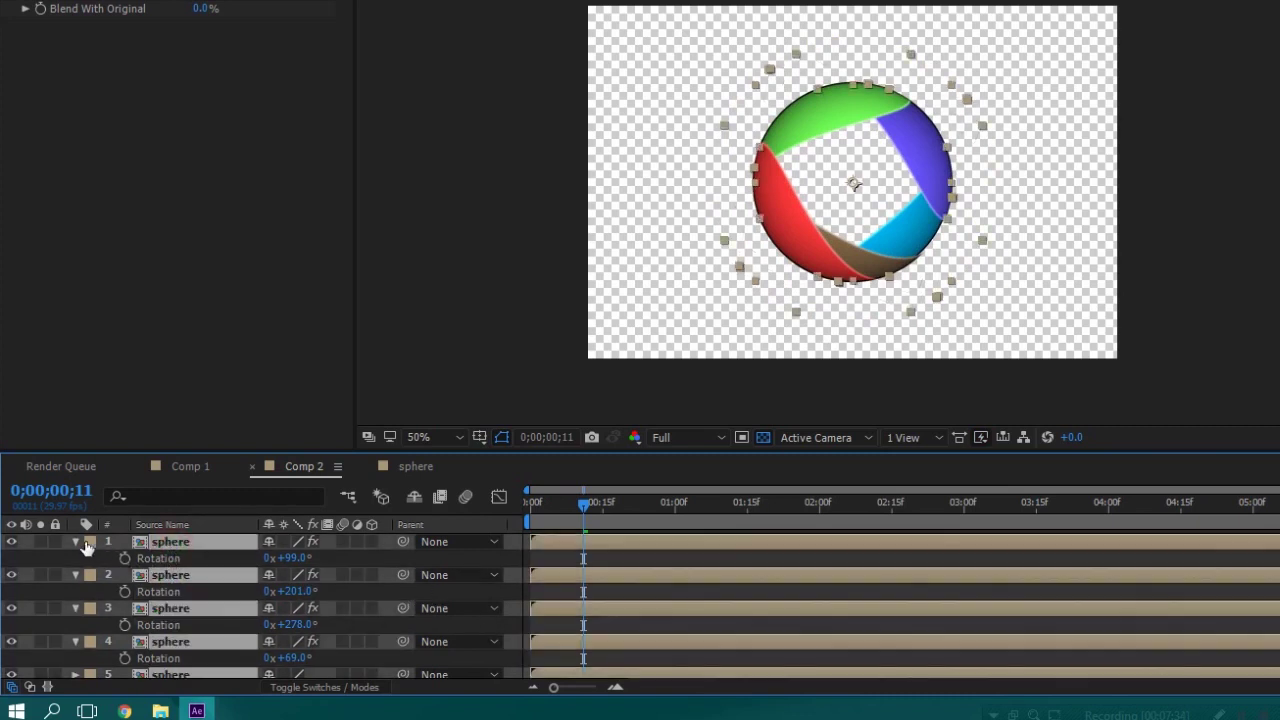
click(76, 541)
click(200, 657)
mouse_move(584, 503)
mouse_down()
mouse_move(612, 505)
mouse_move(562, 529)
mouse_up()
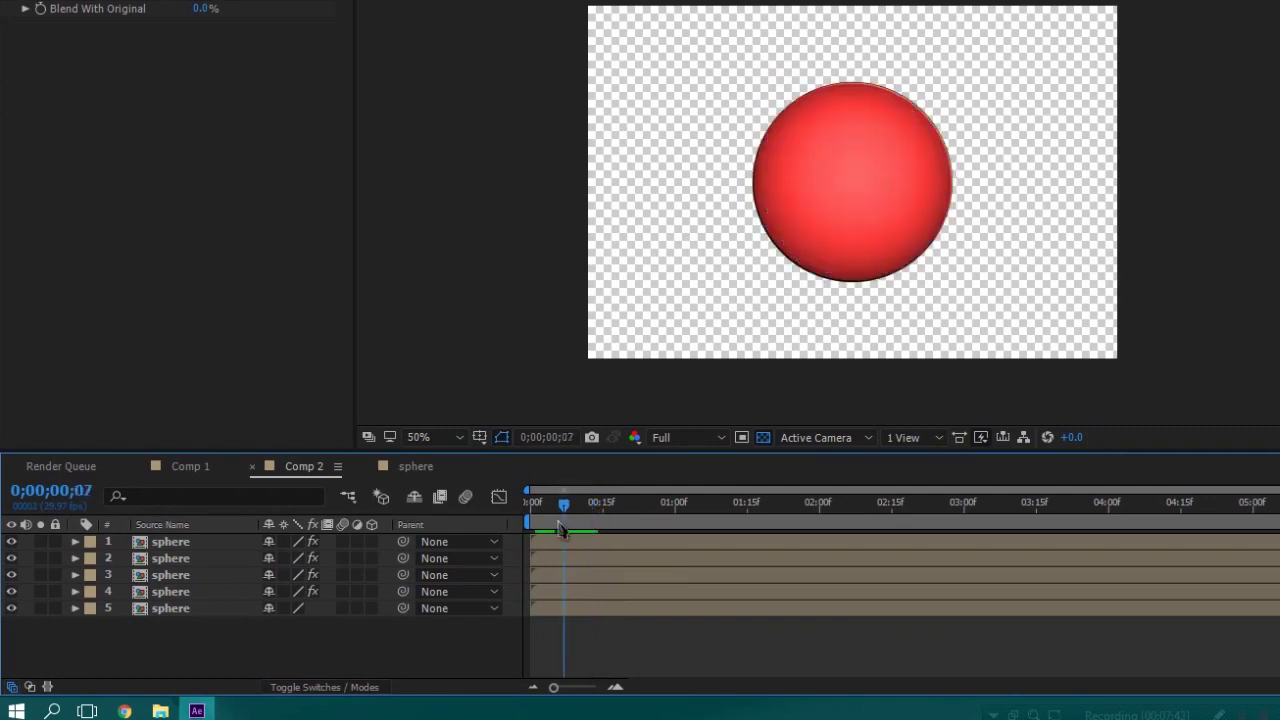
click(190, 470)
drag(912, 512, 1088, 528)
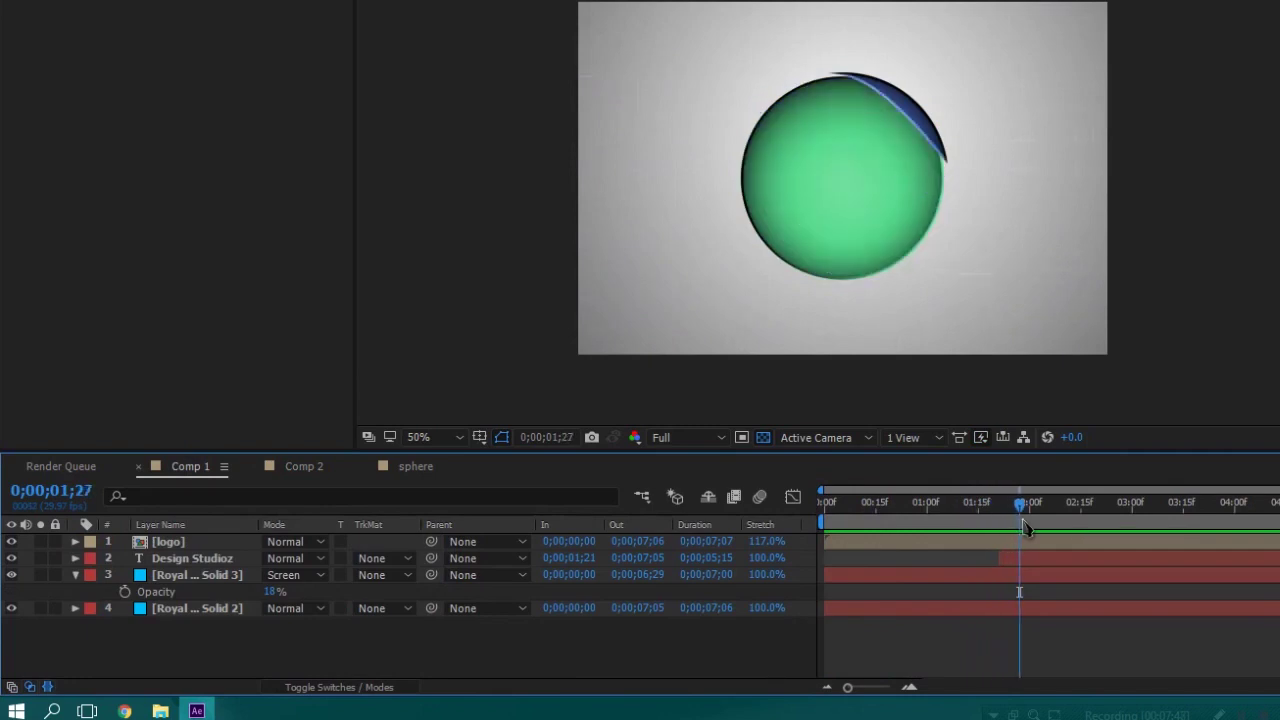
drag(1088, 528, 1127, 528)
key(Home)
click(412, 466)
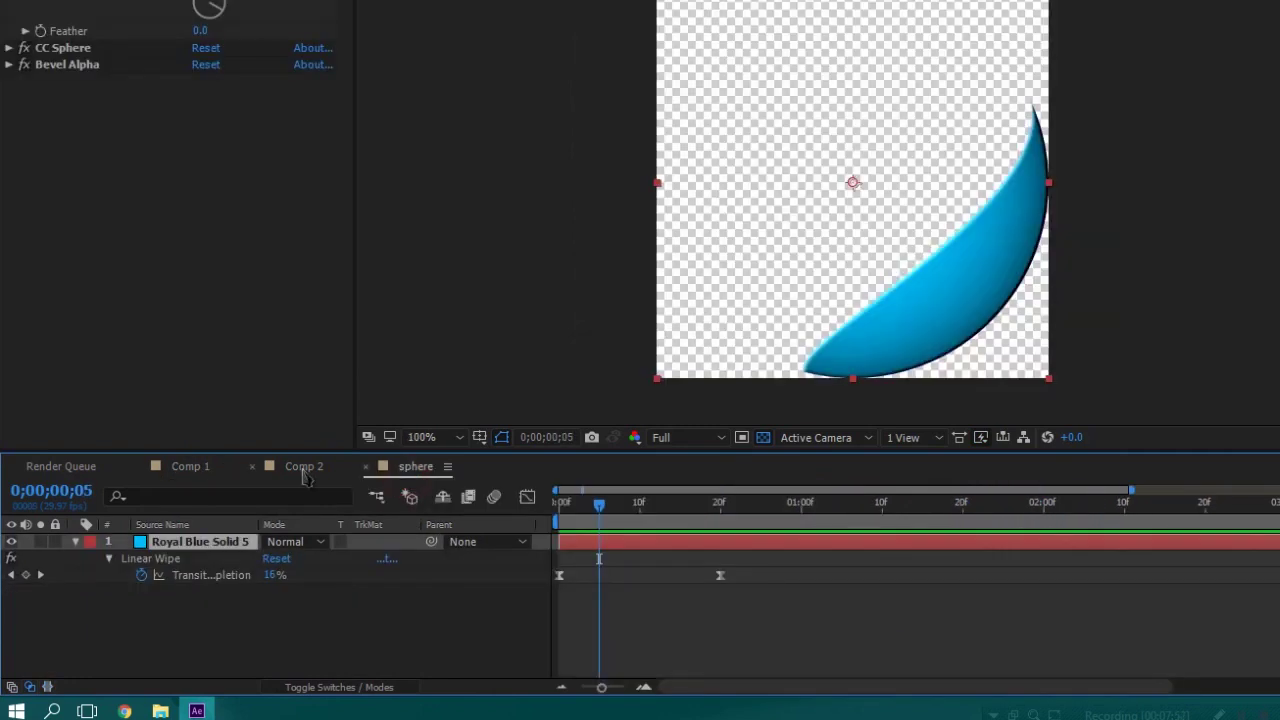
click(304, 466)
click(556, 508)
mouse_move(560, 513)
mouse_down()
mouse_move(567, 536)
mouse_move(530, 545)
mouse_up()
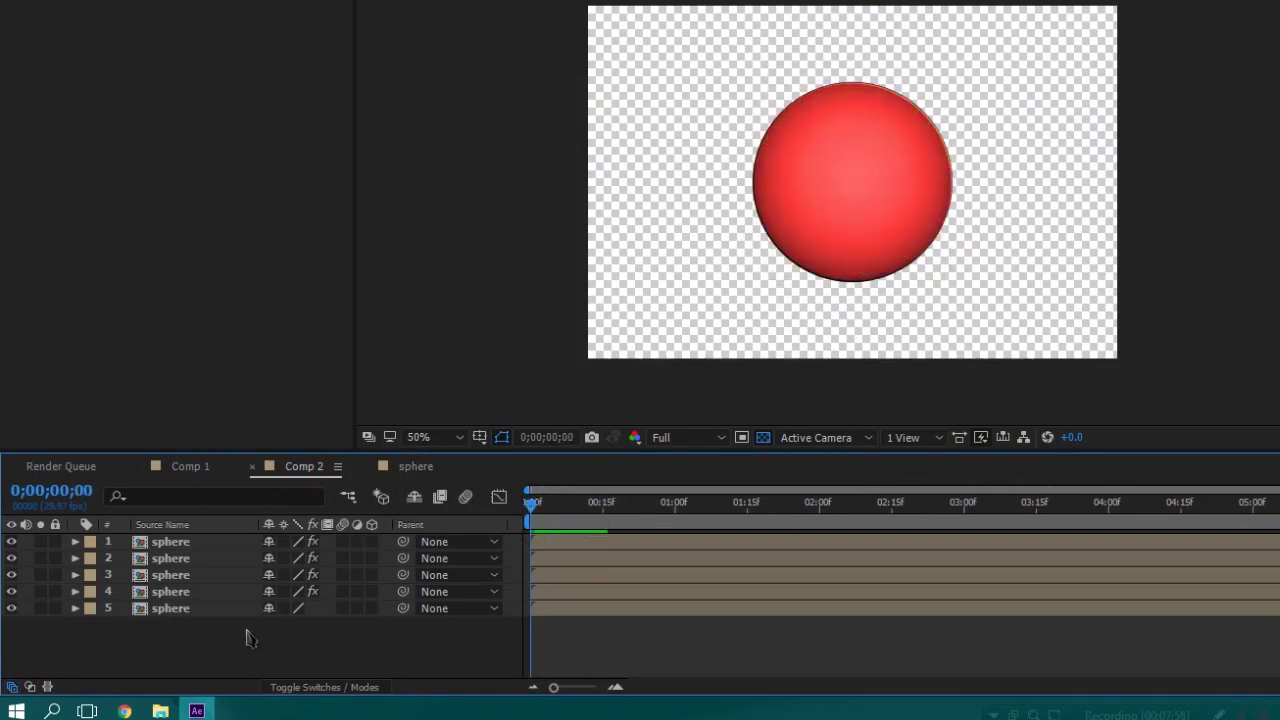
click(198, 614)
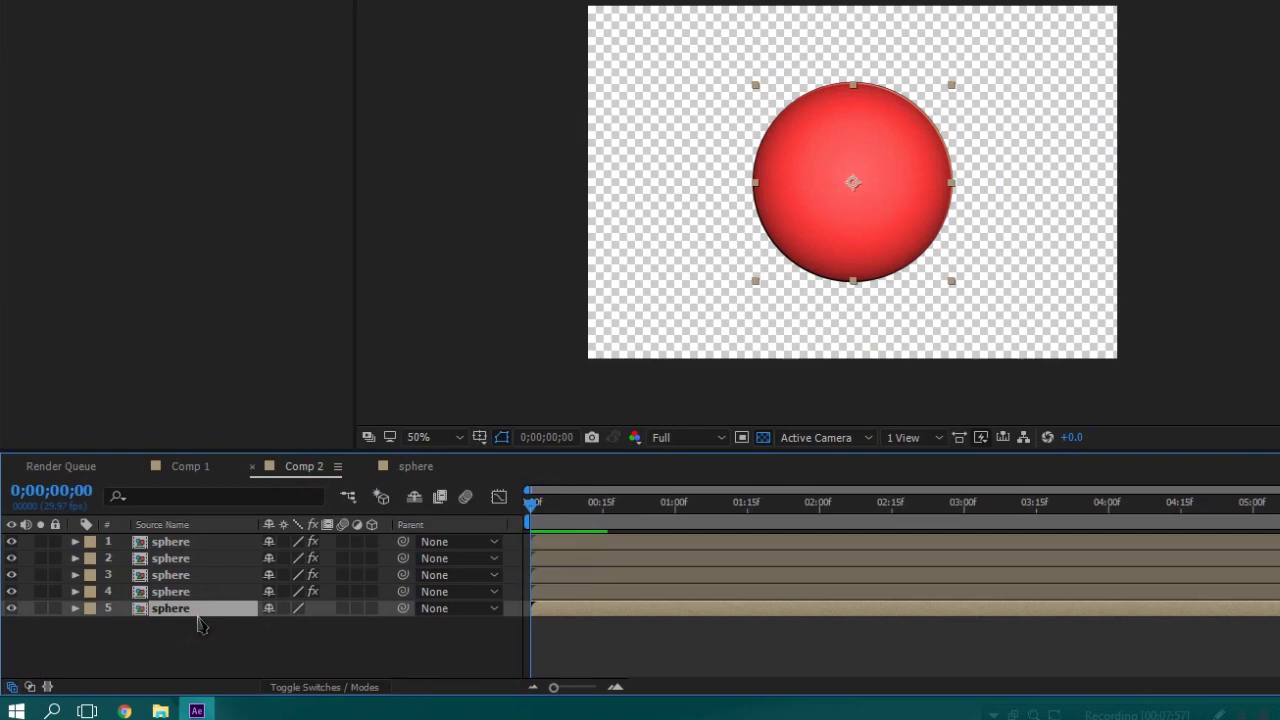
click(193, 597)
click(197, 575)
click(200, 558)
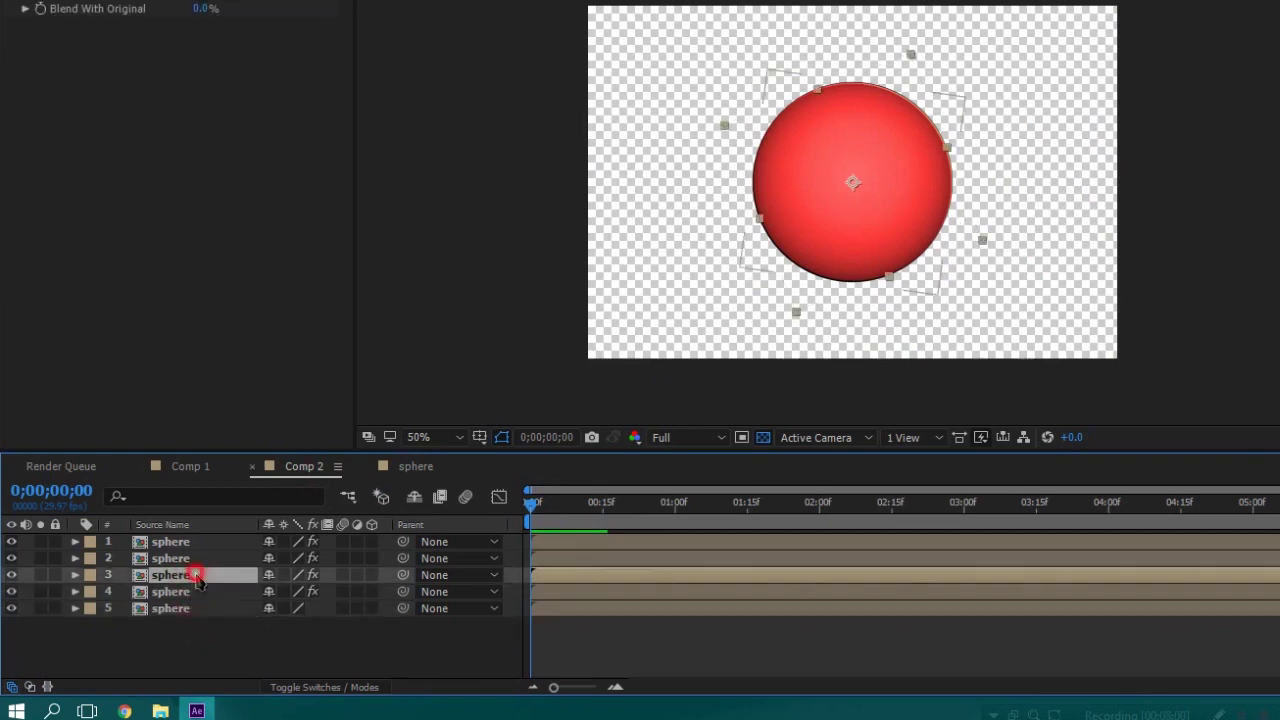
click(201, 543)
click(240, 651)
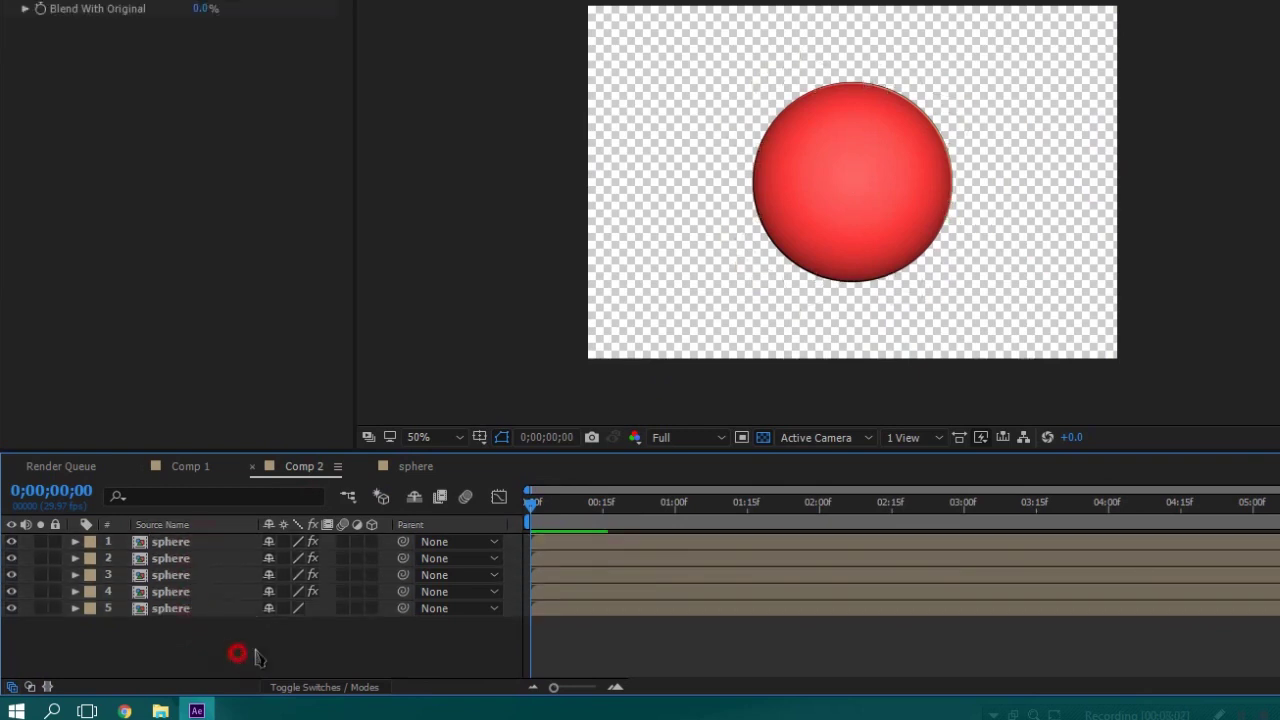
click(610, 543)
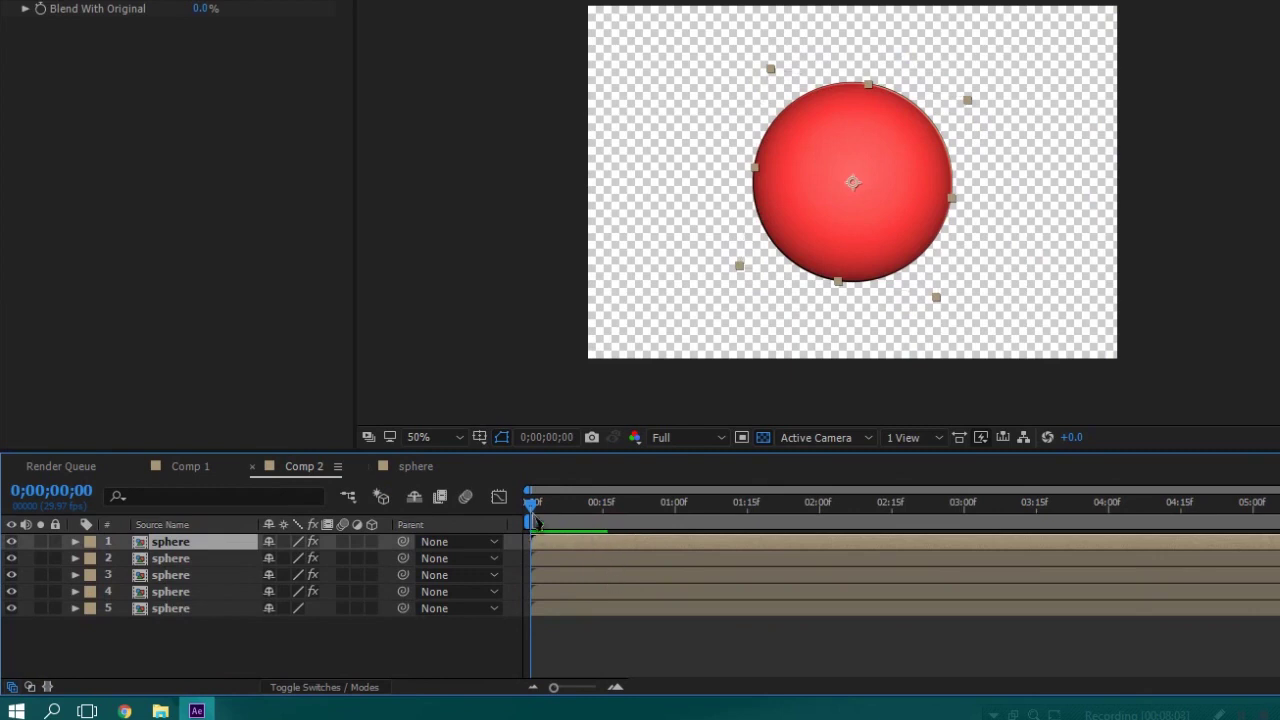
click(180, 591)
shift+click(195, 542)
key(s)
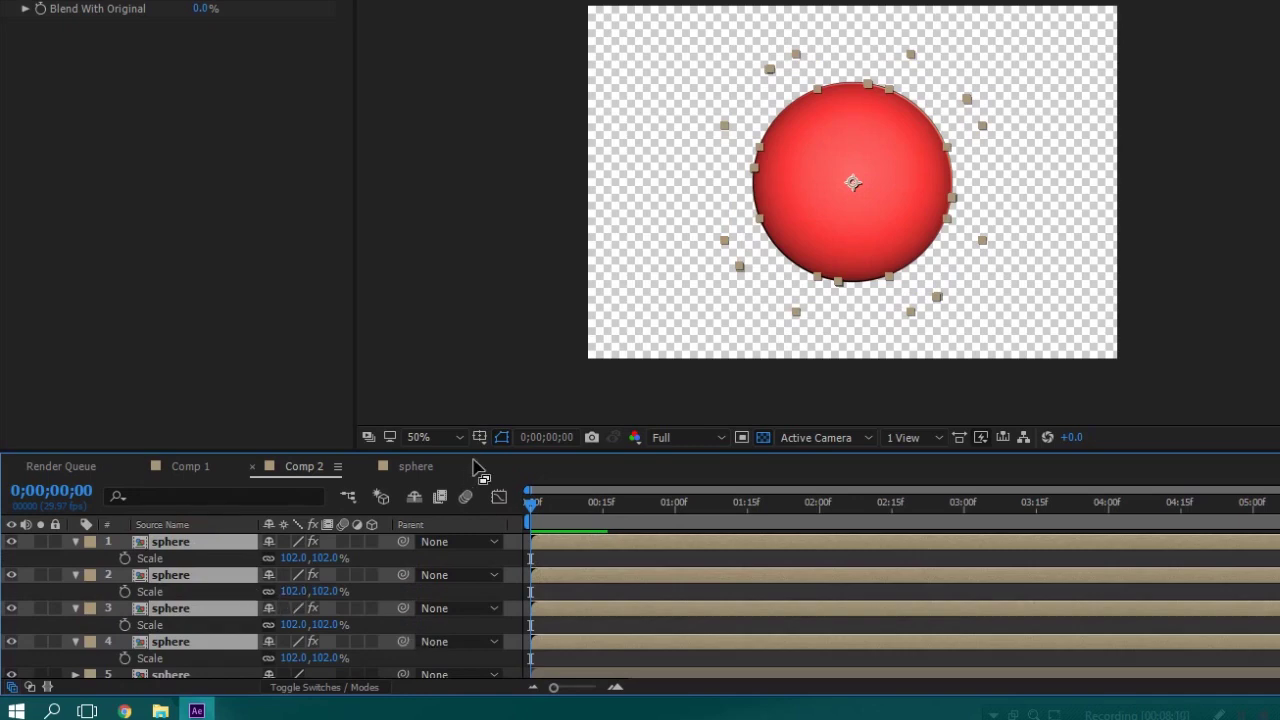
Give layers 3, 2 and 1 Scale values of 104%, 106% and 108%
drag(476, 452, 480, 386)
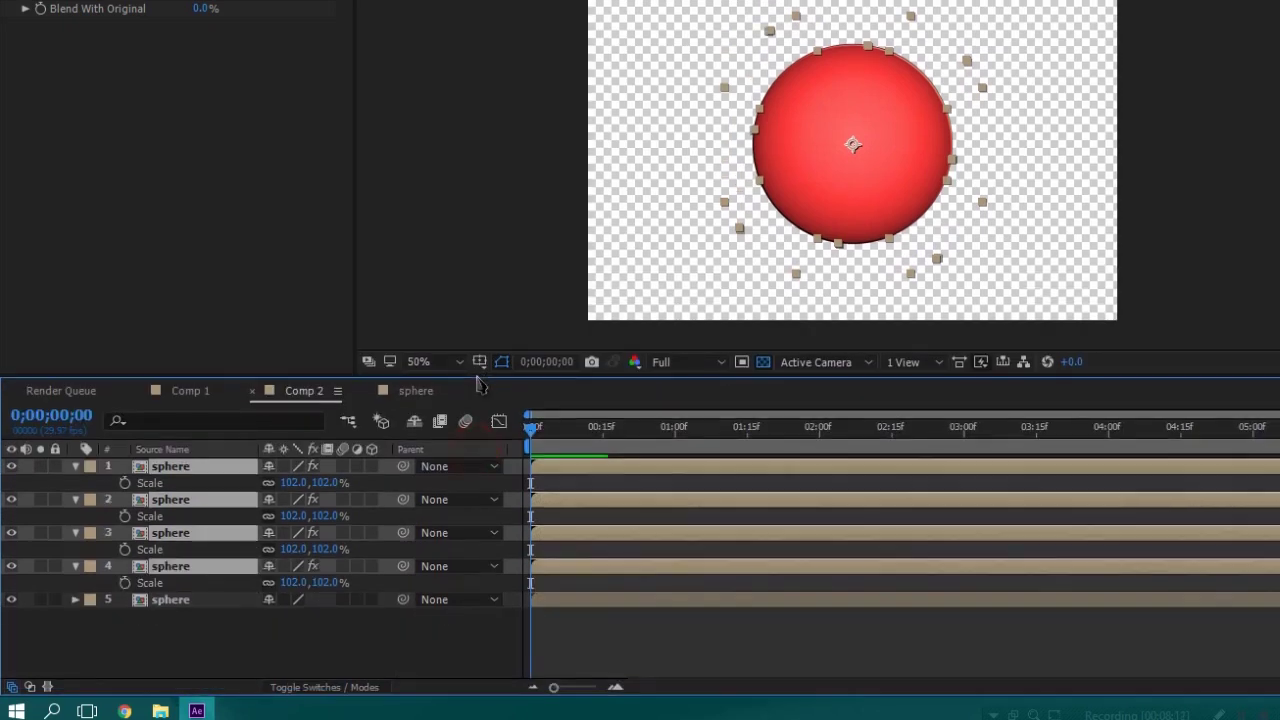
click(336, 660)
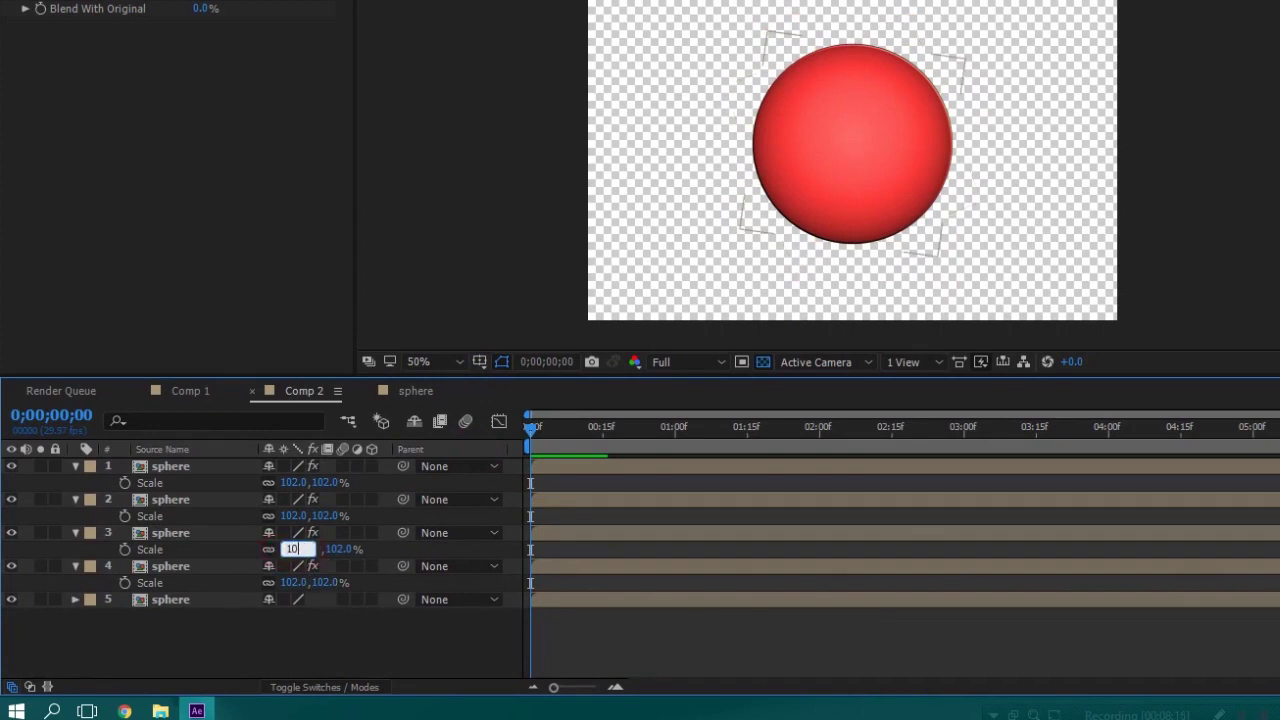
click(299, 549)
text(4)
key(Return)
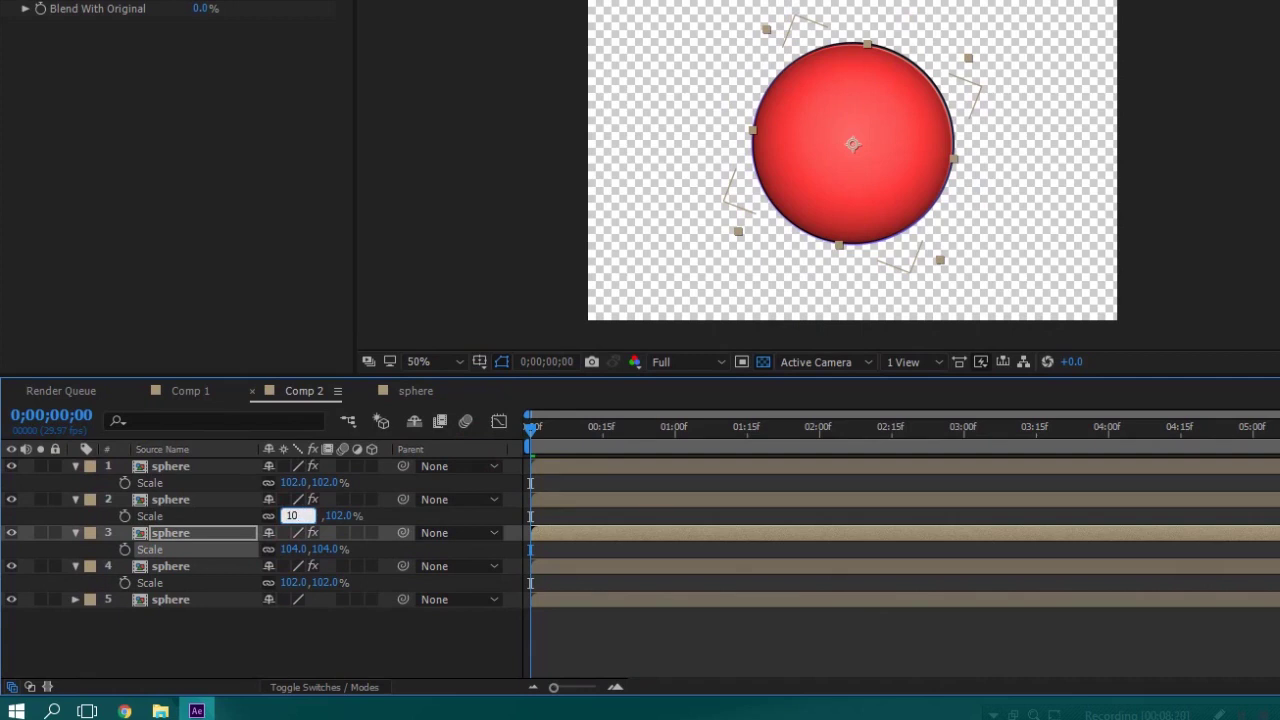
click(287, 483)
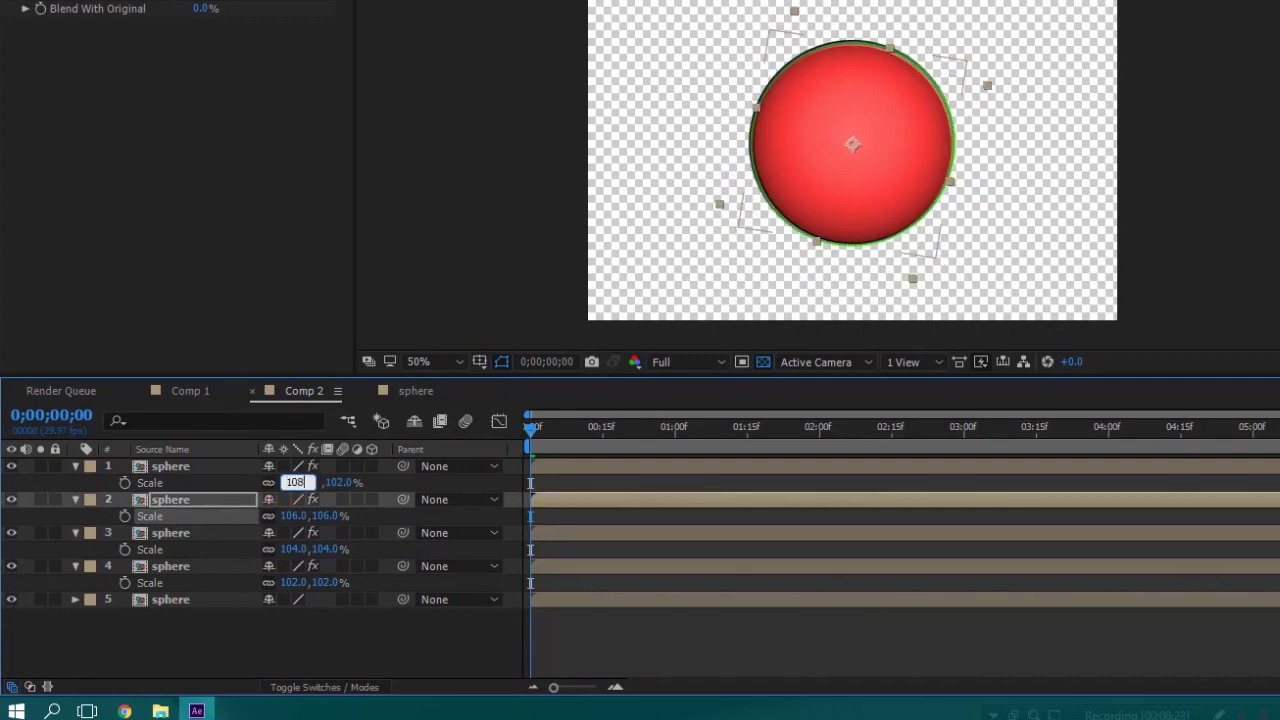
key(Return)
drag(203, 660, 200, 474)
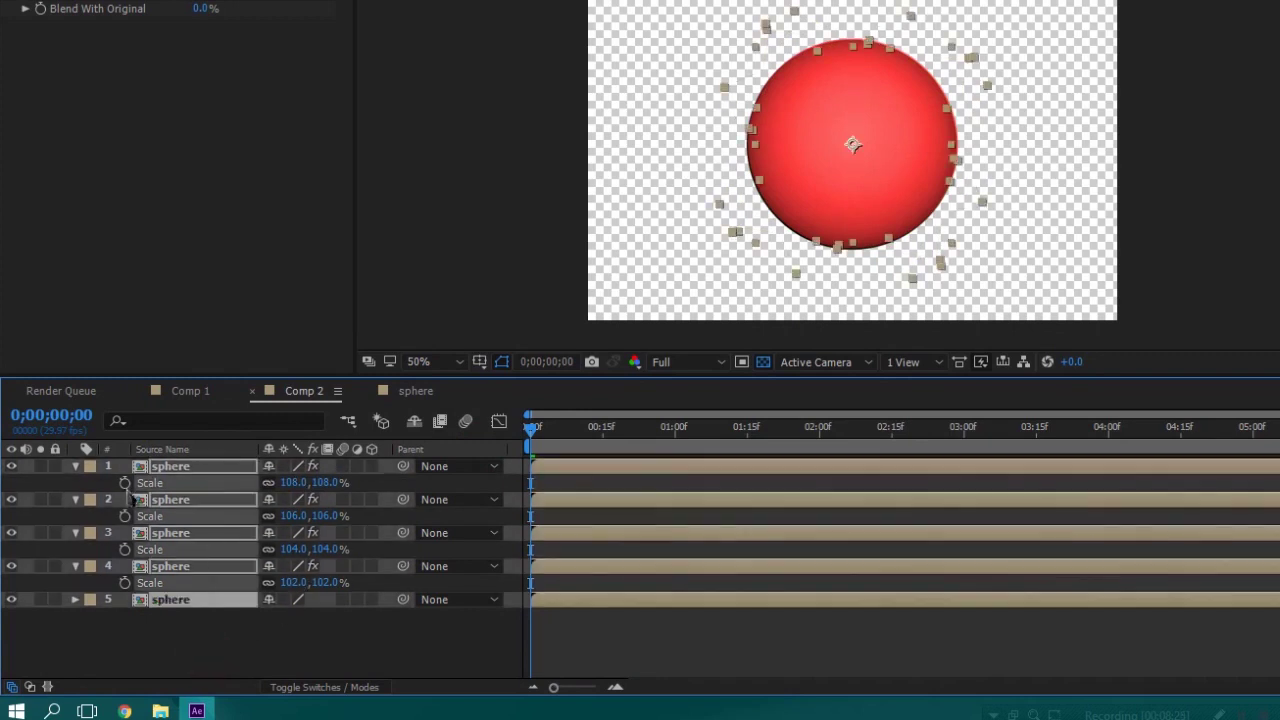
click(75, 467)
click(183, 614)
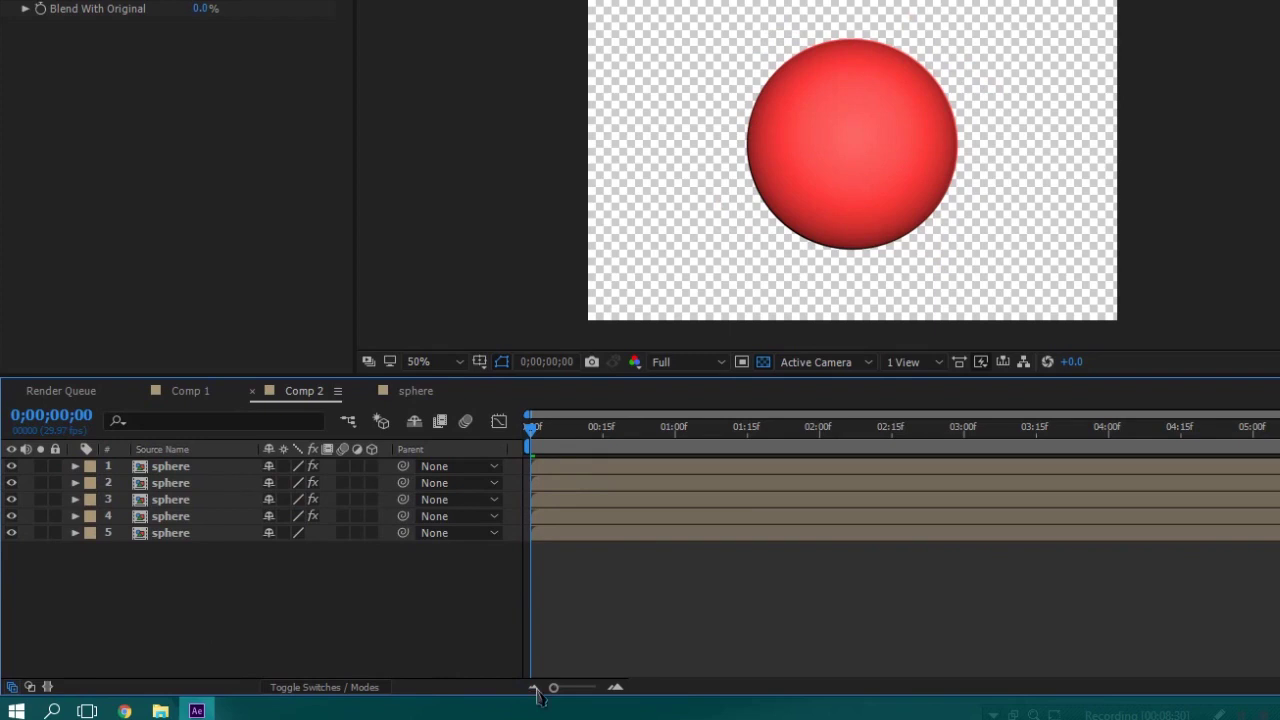
drag(556, 688, 563, 688)
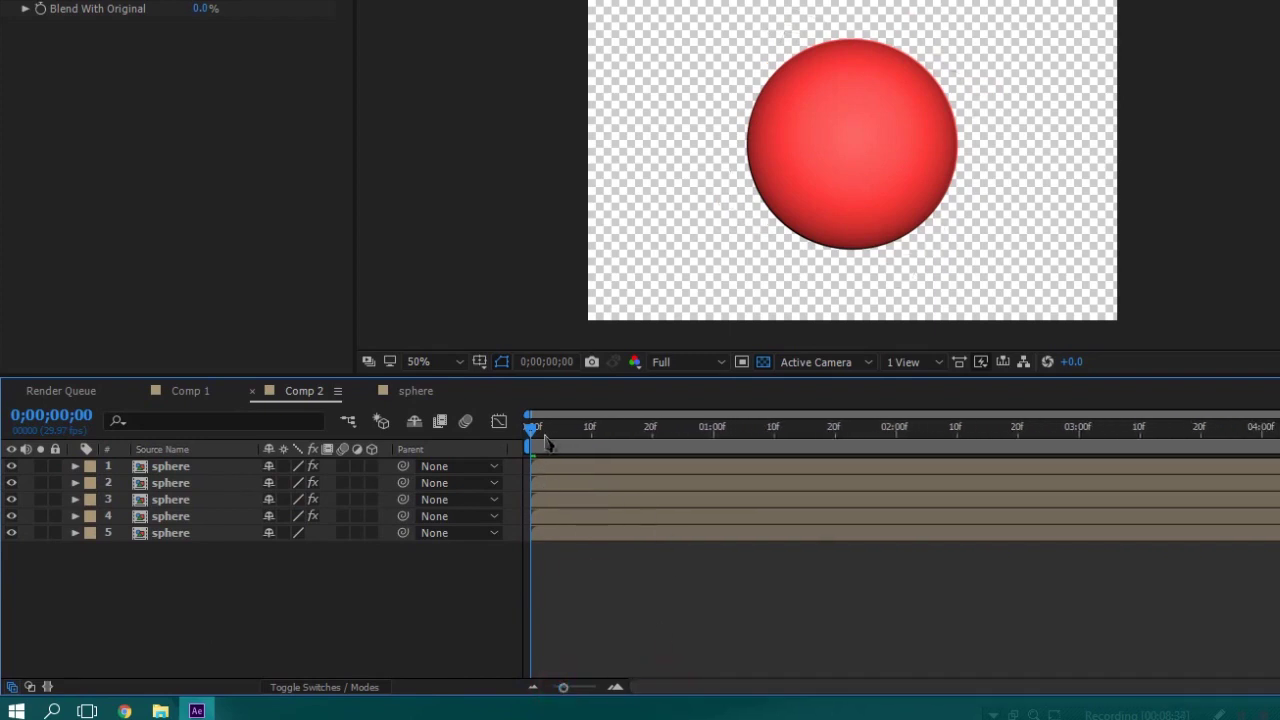
drag(533, 440, 594, 435)
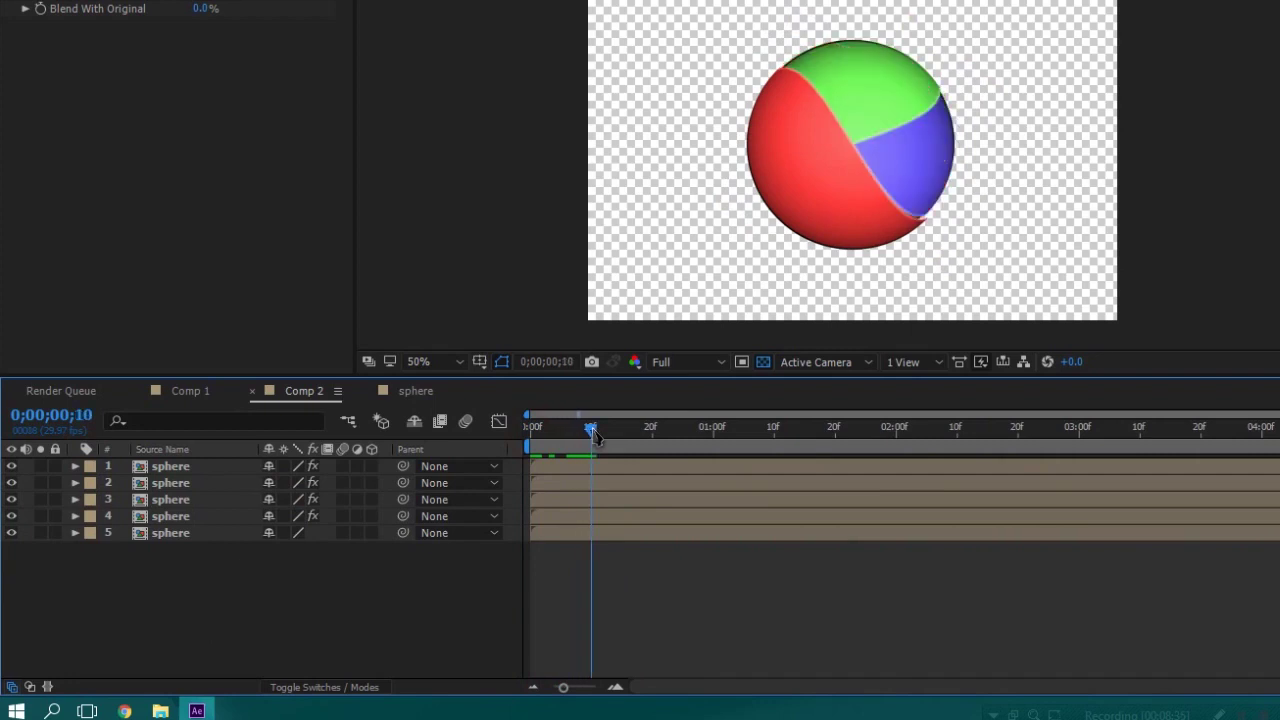
drag(586, 484, 737, 527)
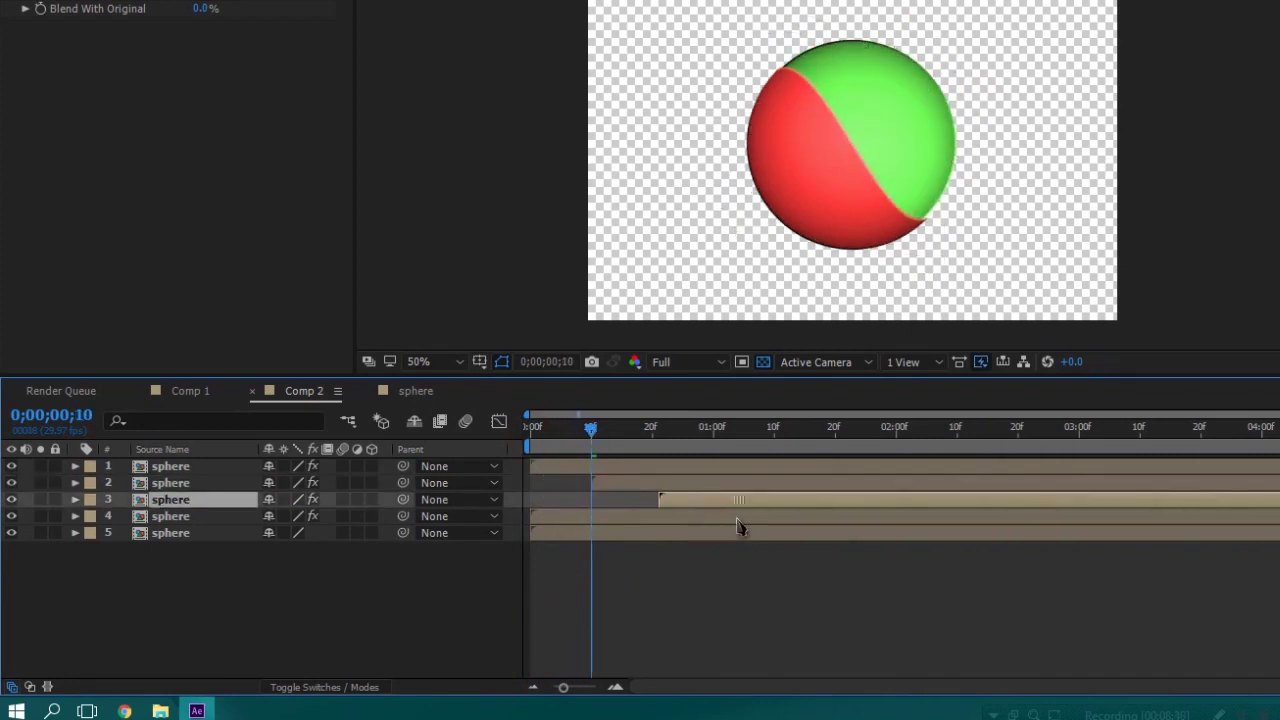
drag(648, 520, 820, 533)
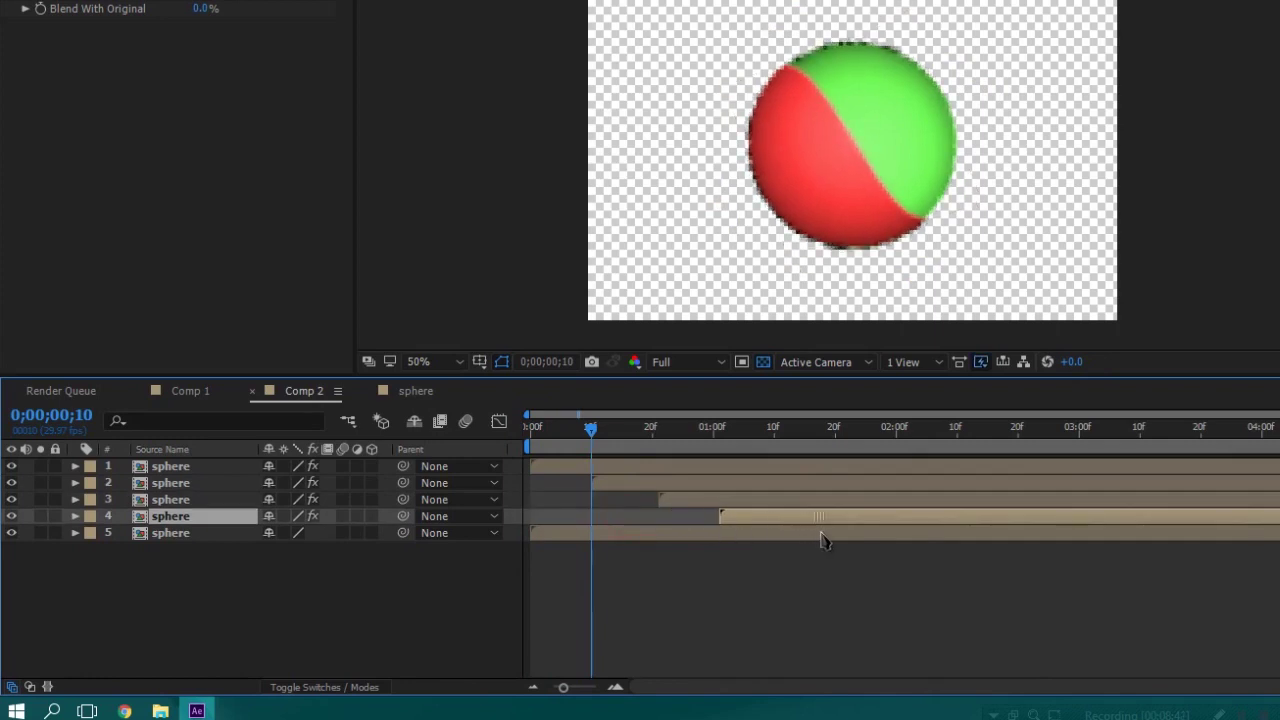
drag(696, 533, 948, 557)
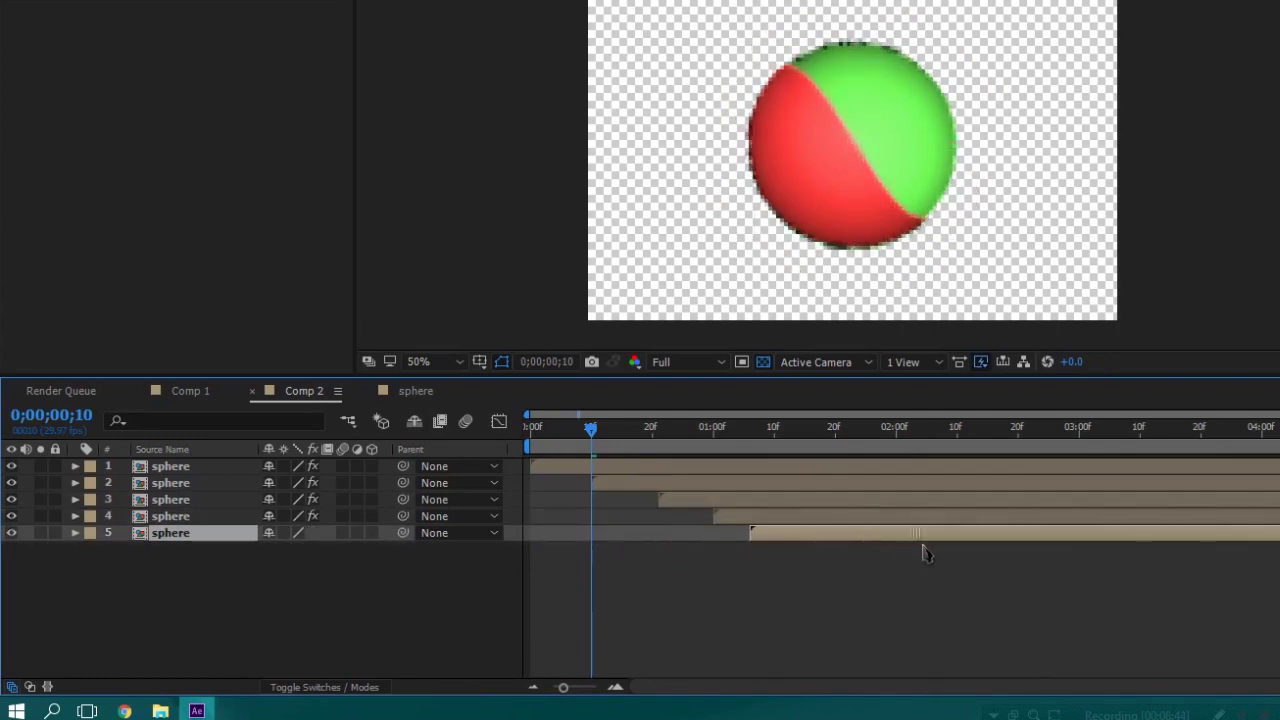
drag(591, 428, 530, 430)
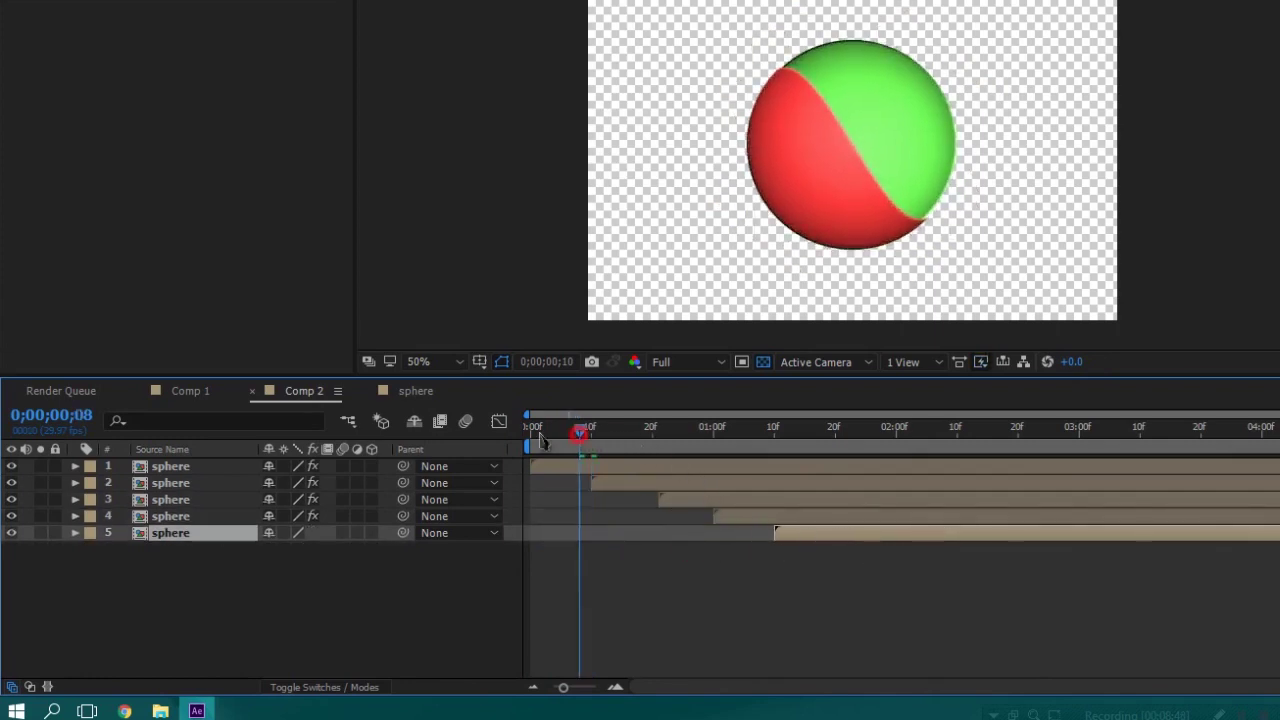
key(space)
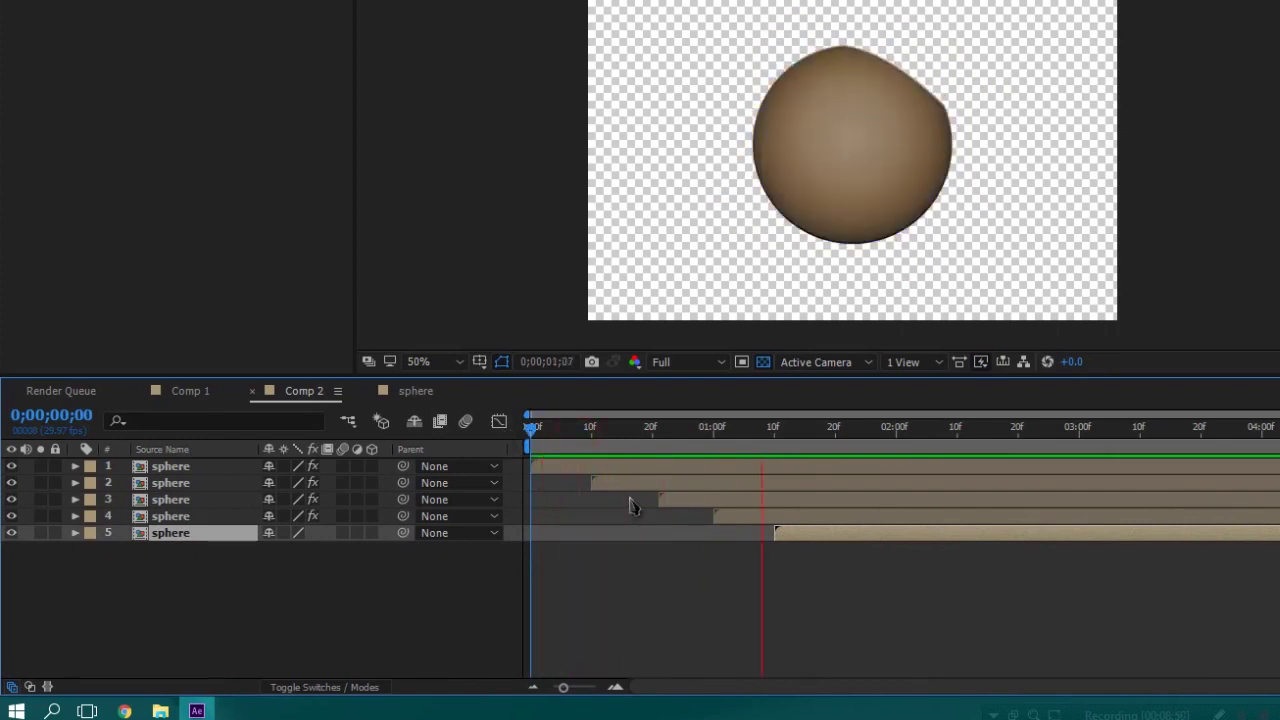
Delay the sphere layers' starts to 0;00;00;13, 0;00;00;24, 0;00;01;04 and 0;00;01;14
mouse_move(702, 430)
mouse_down()
mouse_move(762, 463)
mouse_move(848, 457)
mouse_move(766, 474)
mouse_move(831, 466)
mouse_move(803, 474)
mouse_move(832, 474)
mouse_move(806, 476)
mouse_move(846, 489)
mouse_move(831, 500)
mouse_up()
click(706, 590)
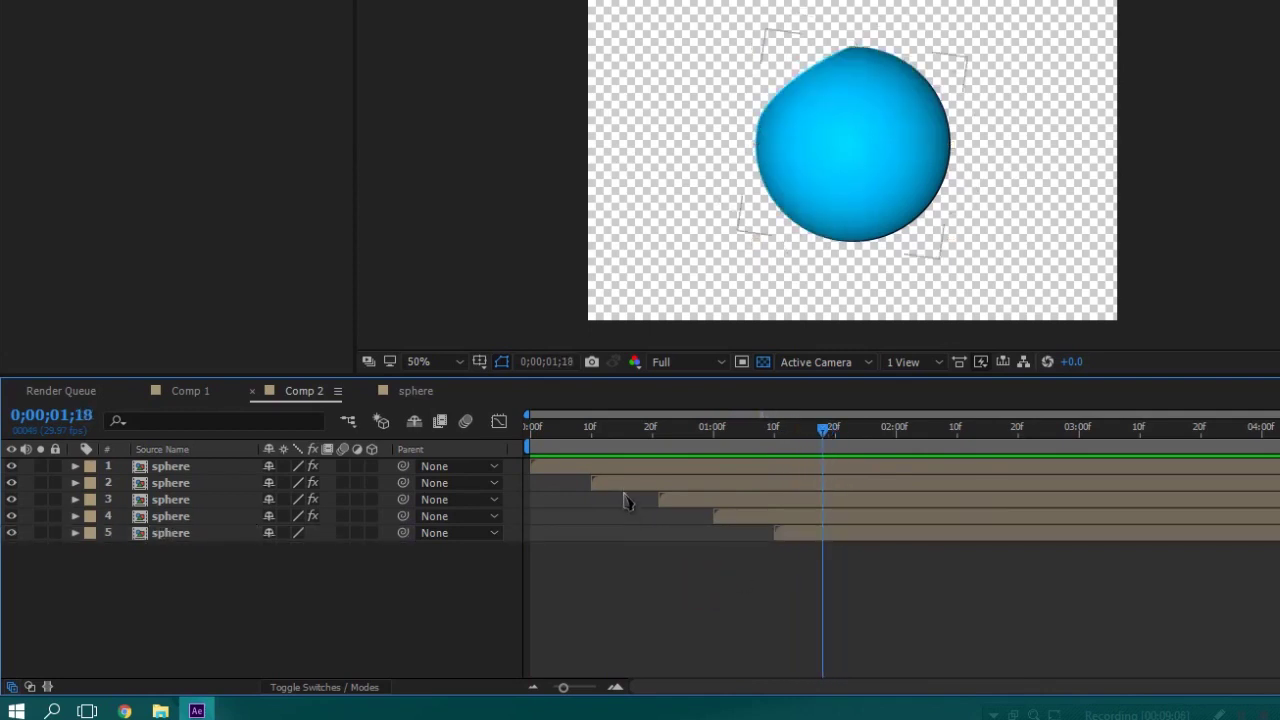
drag(614, 486, 789, 529)
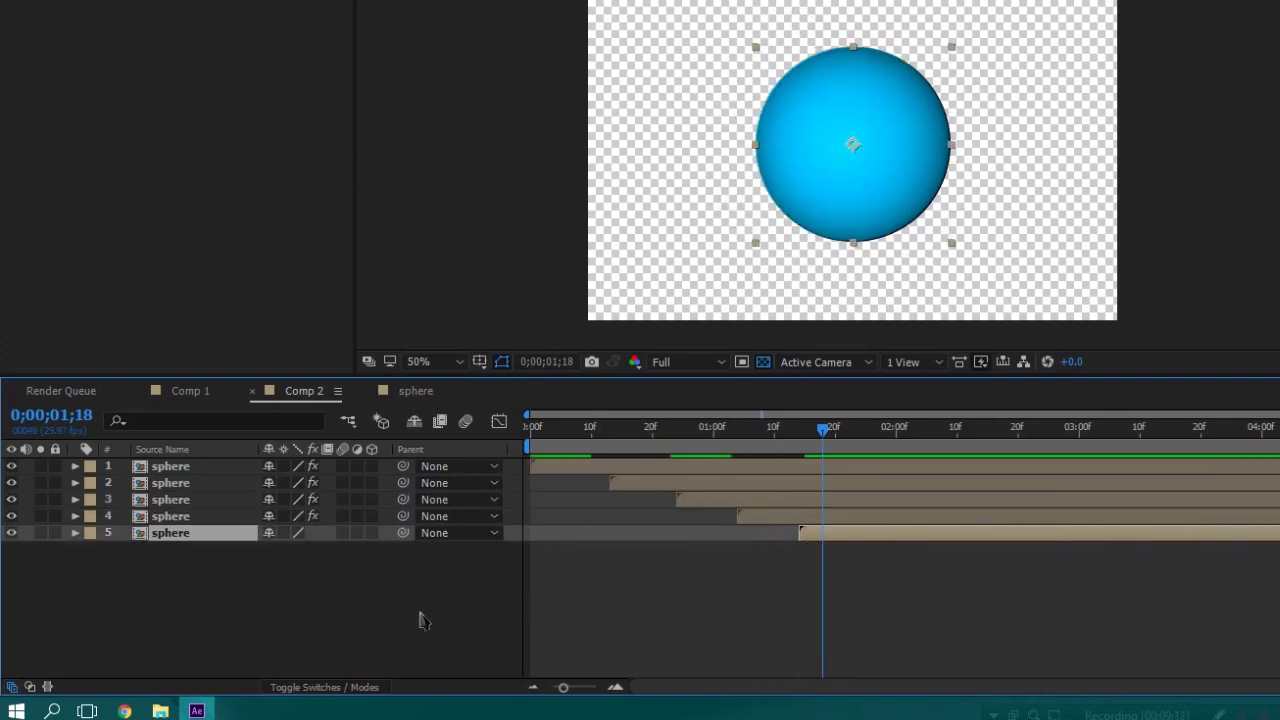
click(210, 627)
key(ctrl+a)
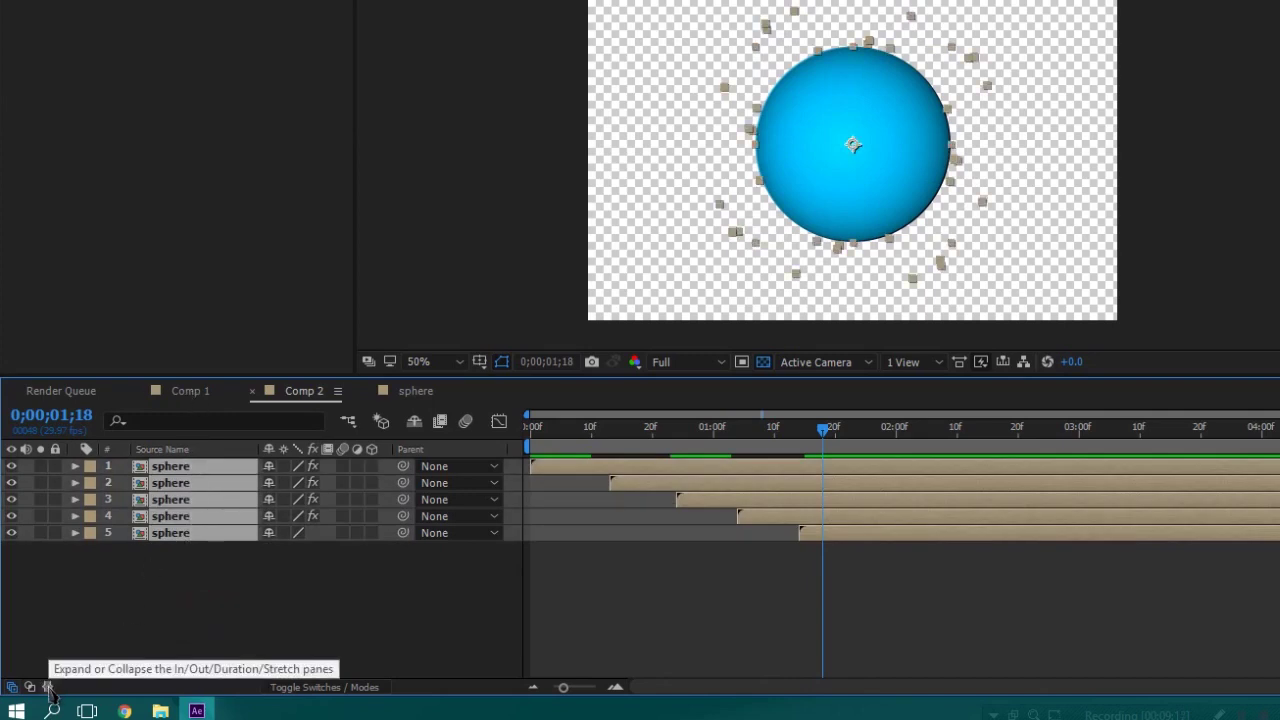
click(47, 689)
Set the Stretch of sphere layers 2–5 to 109%, 89%, 113% and 80%
click(520, 620)
click(763, 587)
click(926, 486)
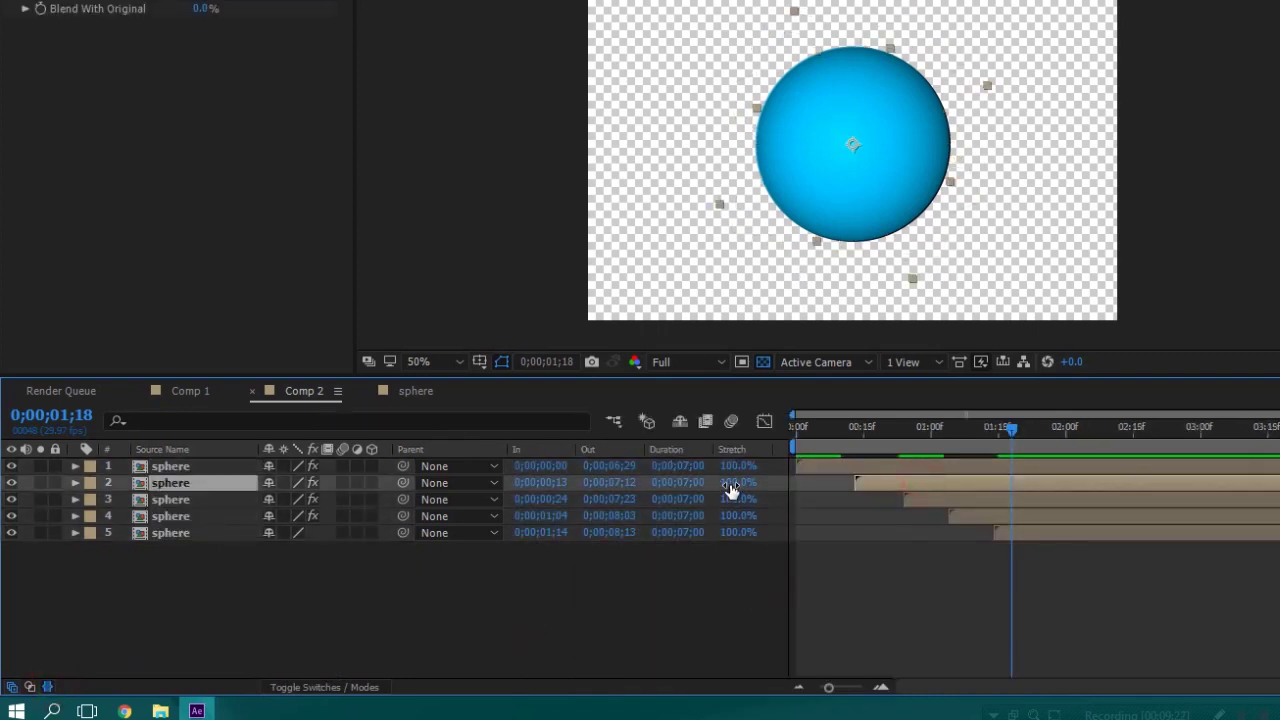
drag(736, 486, 720, 540)
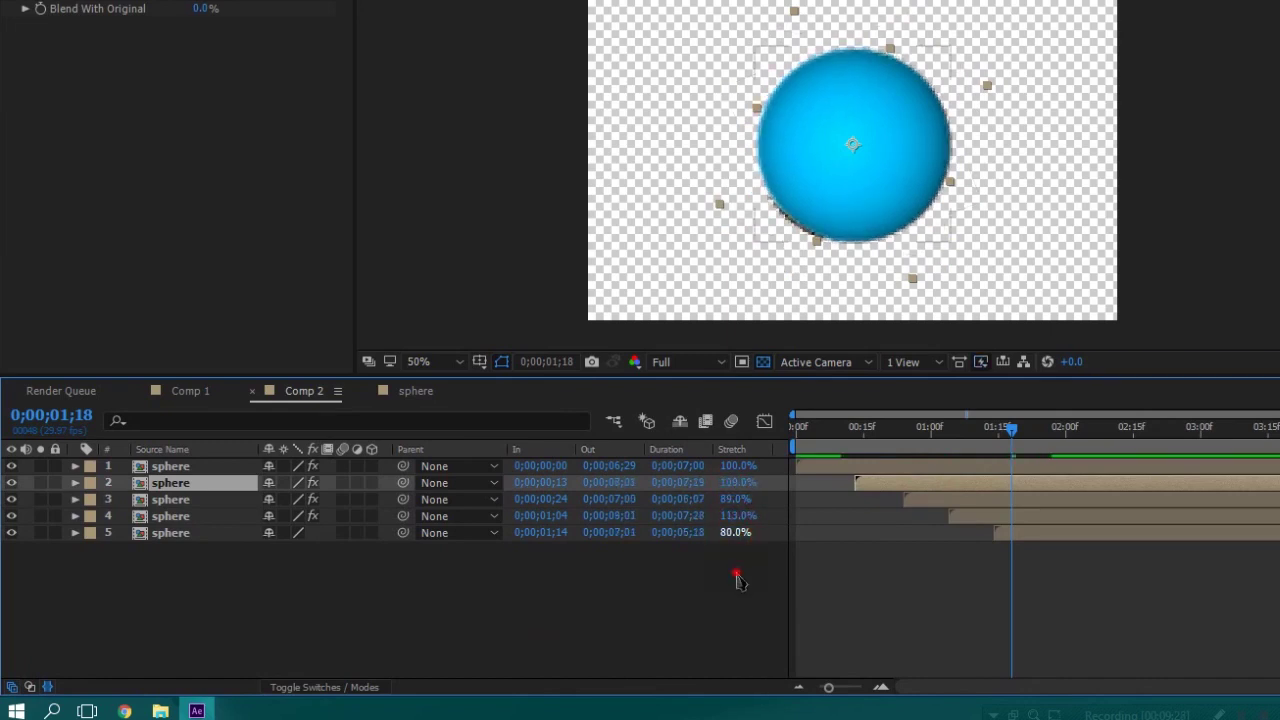
click(736, 580)
mouse_move(968, 432)
mouse_down()
mouse_move(835, 452)
mouse_move(869, 441)
mouse_move(787, 470)
mouse_up()
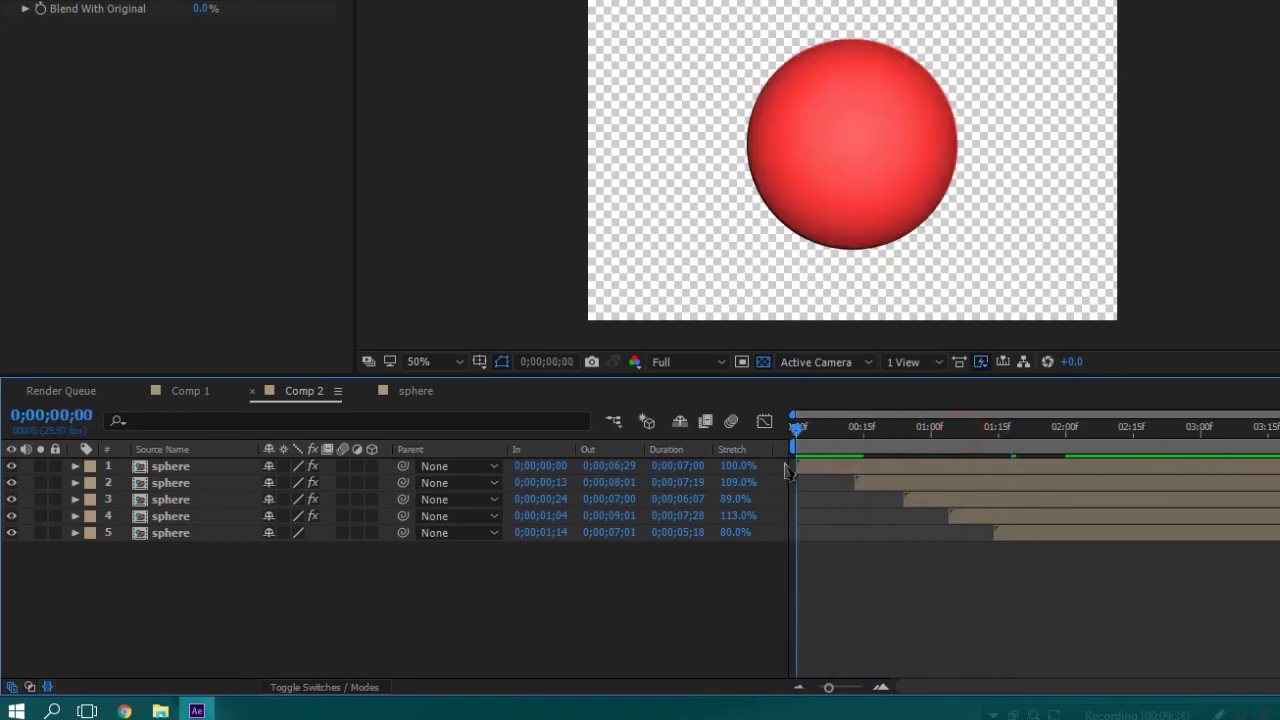
Delay sphere layer 2 to start around frame 18–20, scrubbing to check the colour change
click(47, 687)
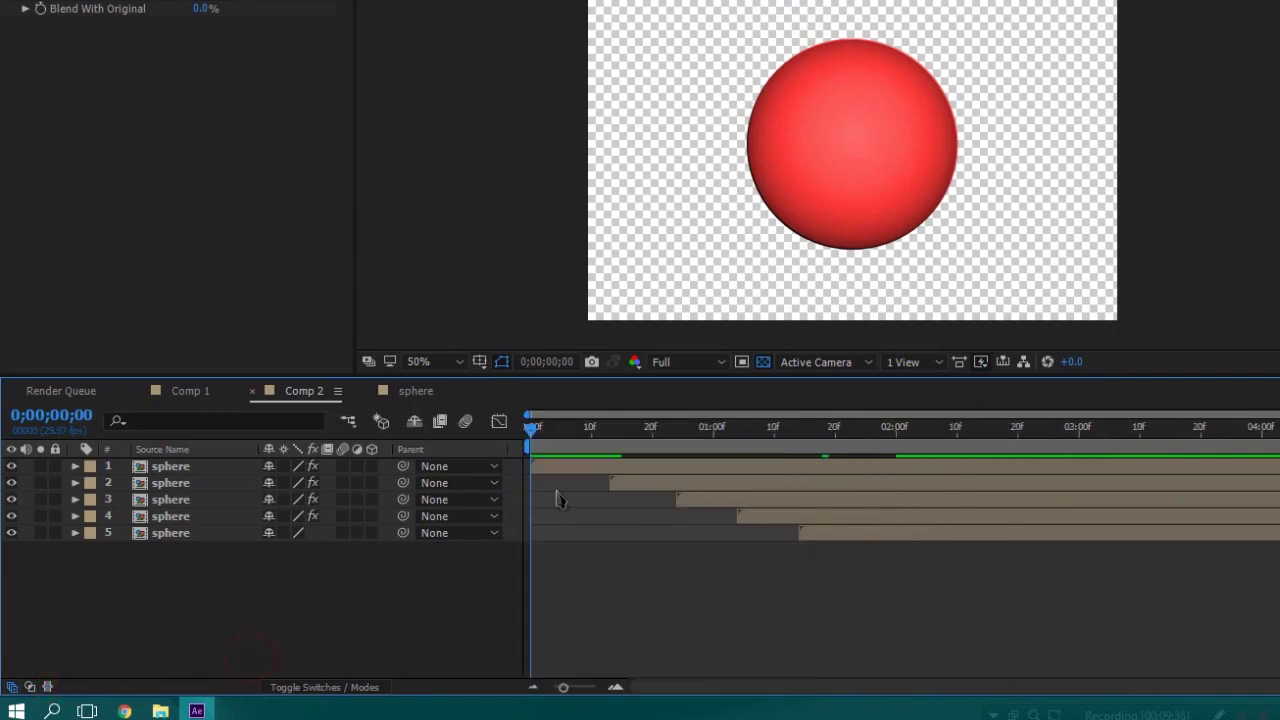
drag(533, 432, 584, 425)
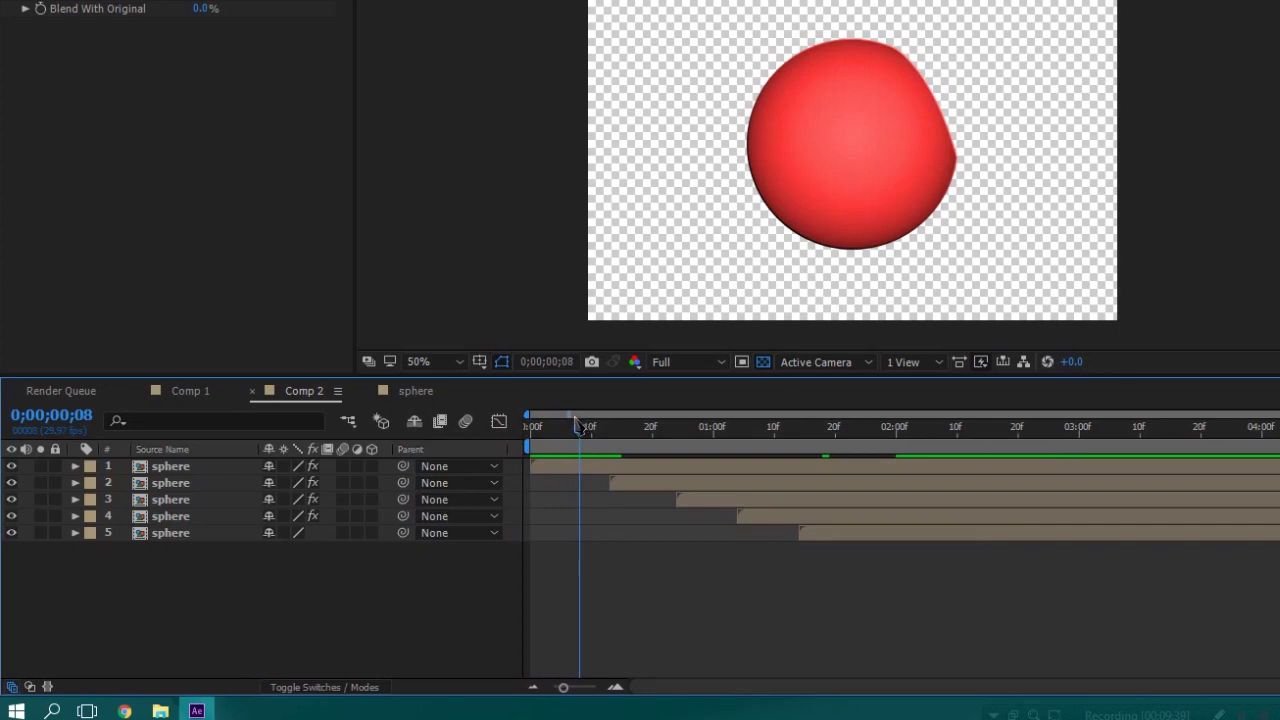
drag(578, 426, 575, 426)
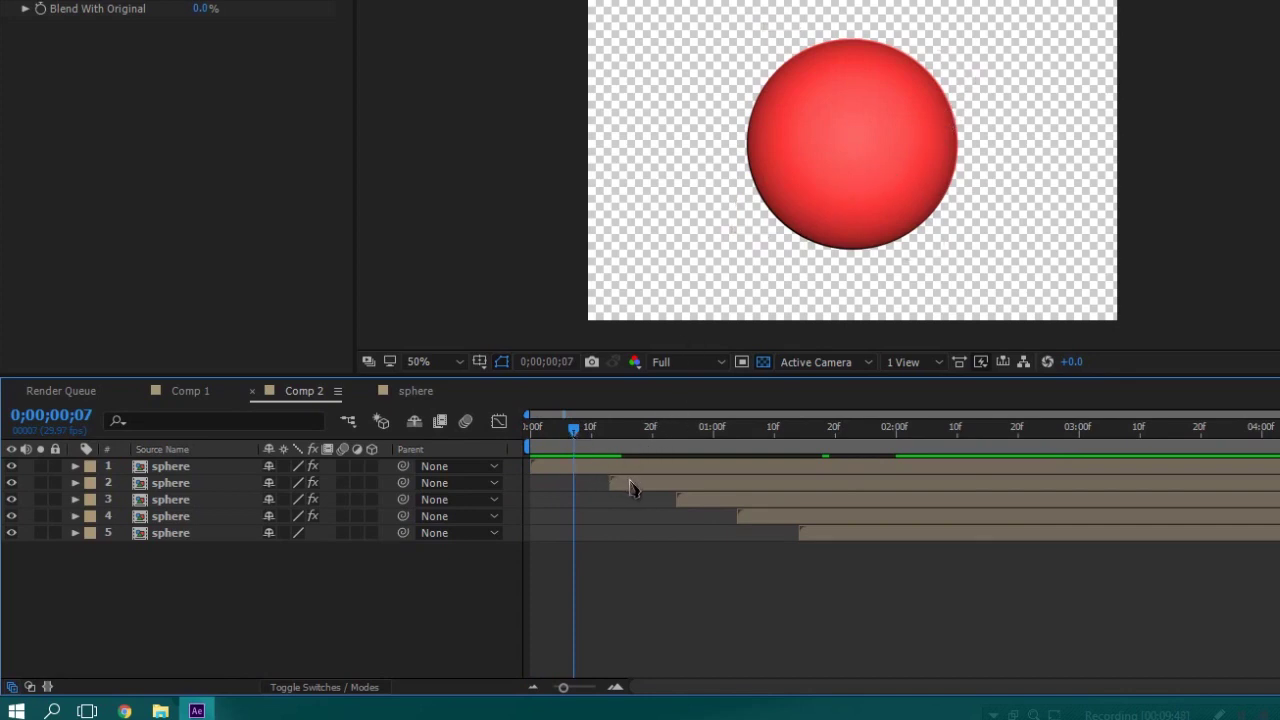
drag(630, 487, 596, 487)
click(575, 433)
drag(573, 433, 567, 433)
drag(592, 483, 670, 492)
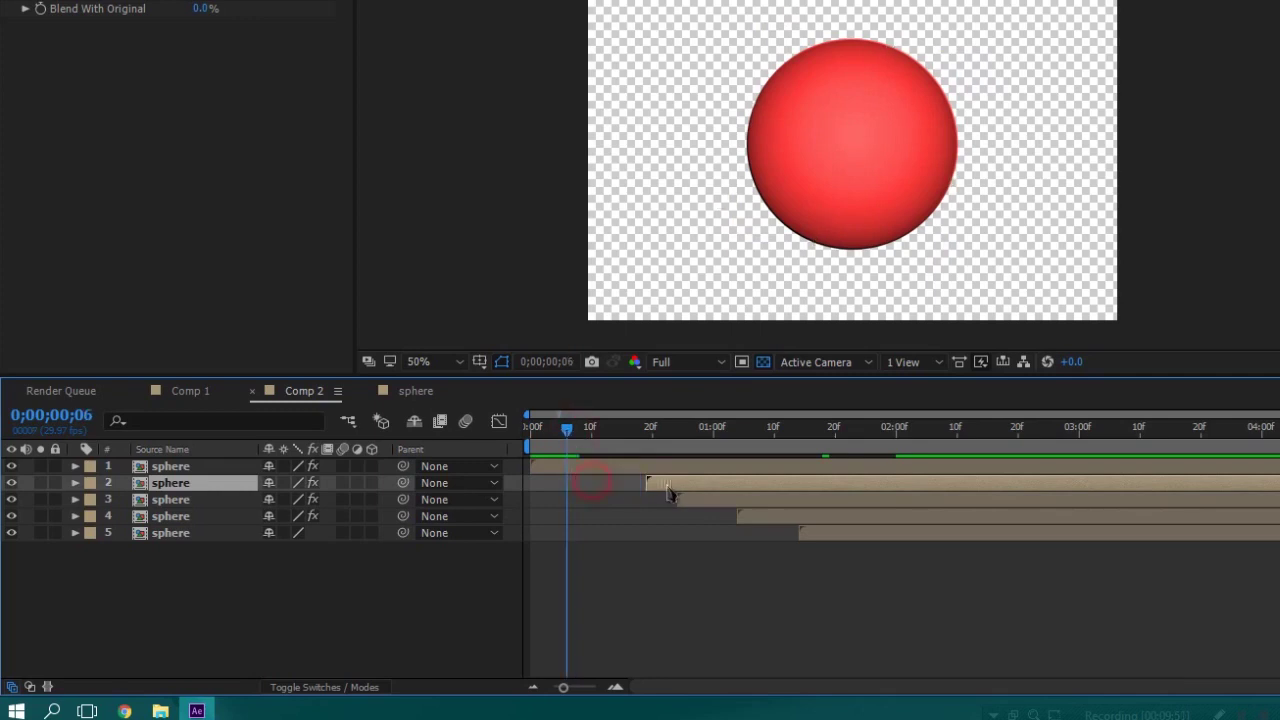
drag(575, 438, 591, 438)
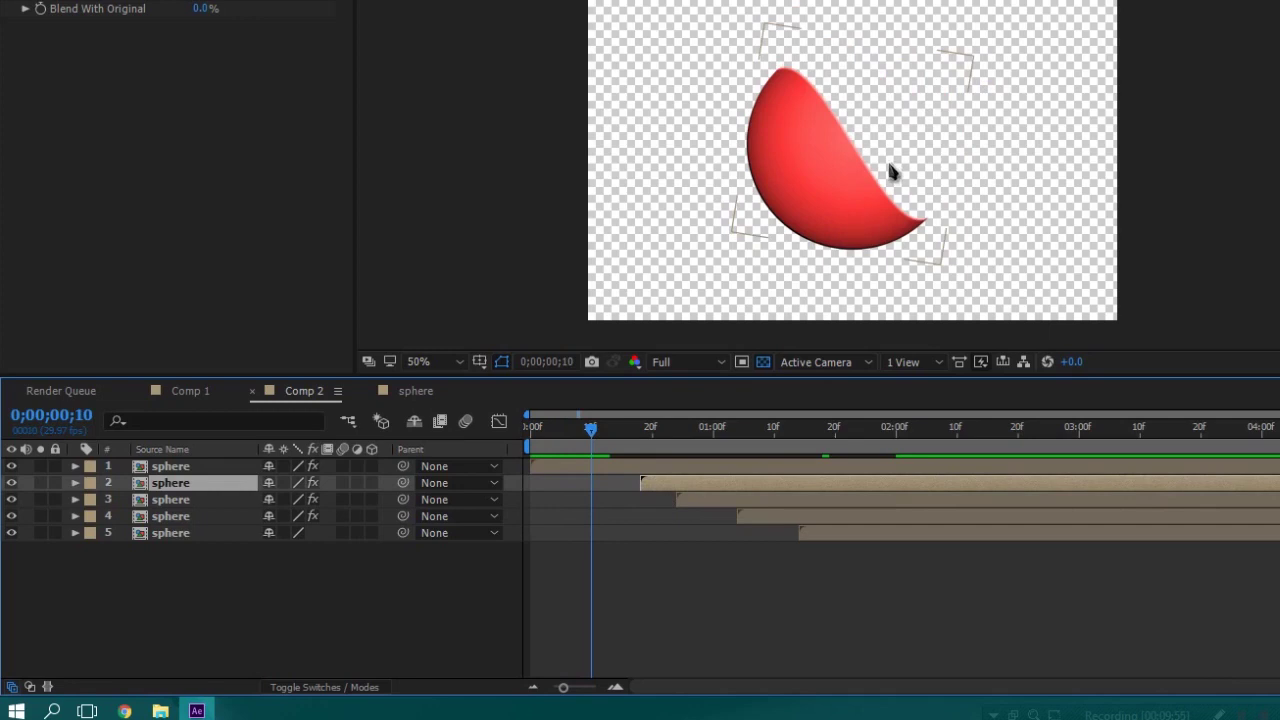
mouse_move(594, 432)
mouse_down()
mouse_move(650, 447)
mouse_move(581, 455)
mouse_up()
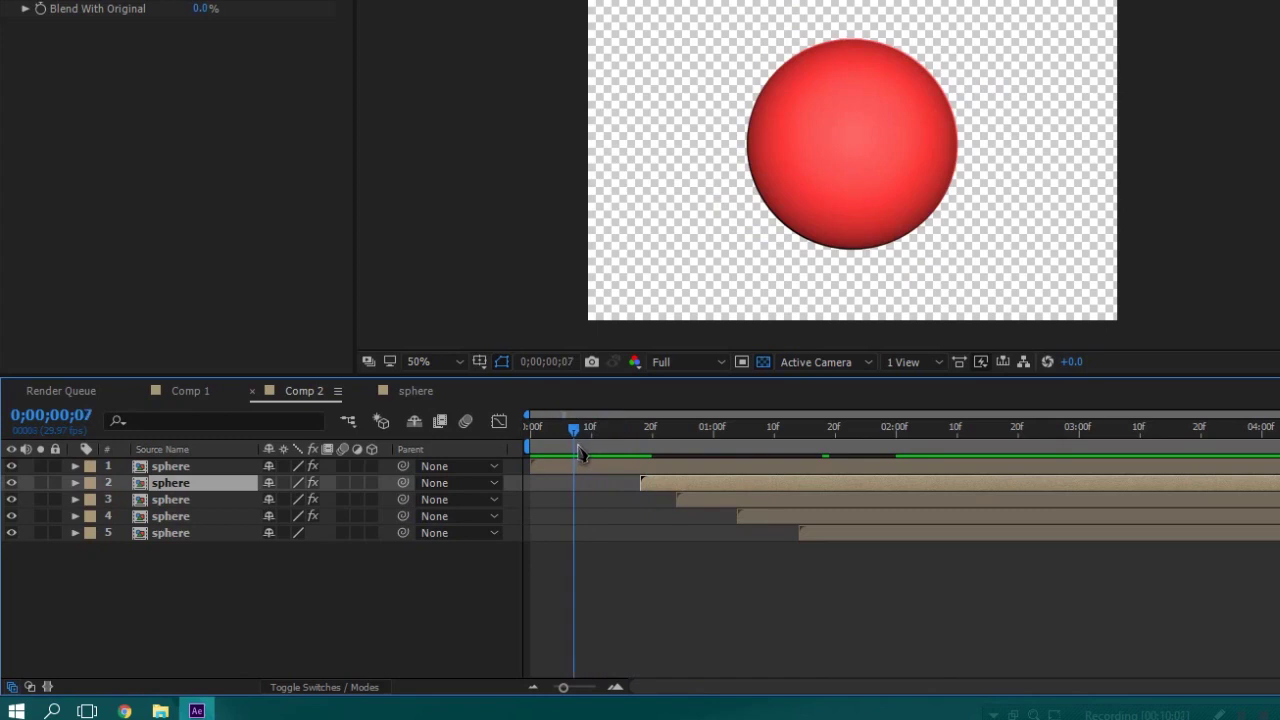
Snap sphere layers 2–5 to start at frame 7, frame 15 and successive later frames, with layer 5 at frame 28
drag(580, 452, 580, 452)
drag(662, 486, 588, 490)
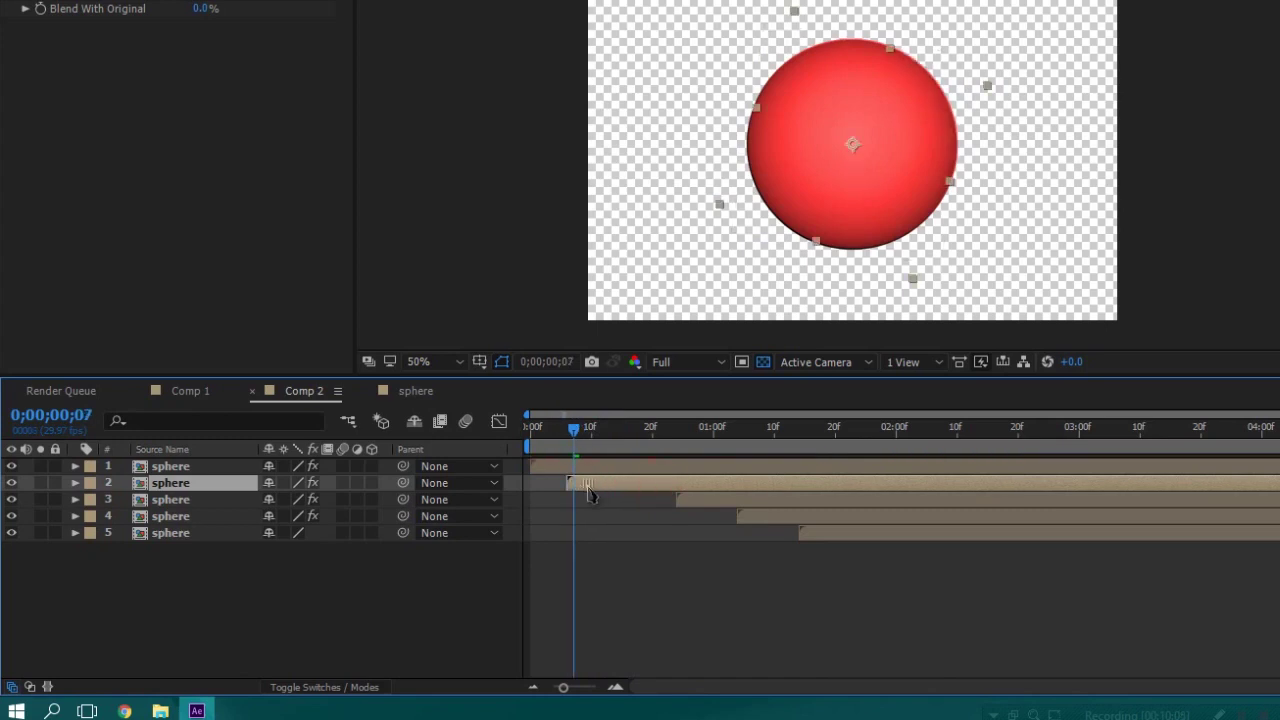
mouse_move(576, 440)
mouse_down()
mouse_move(635, 443)
mouse_move(624, 452)
mouse_up()
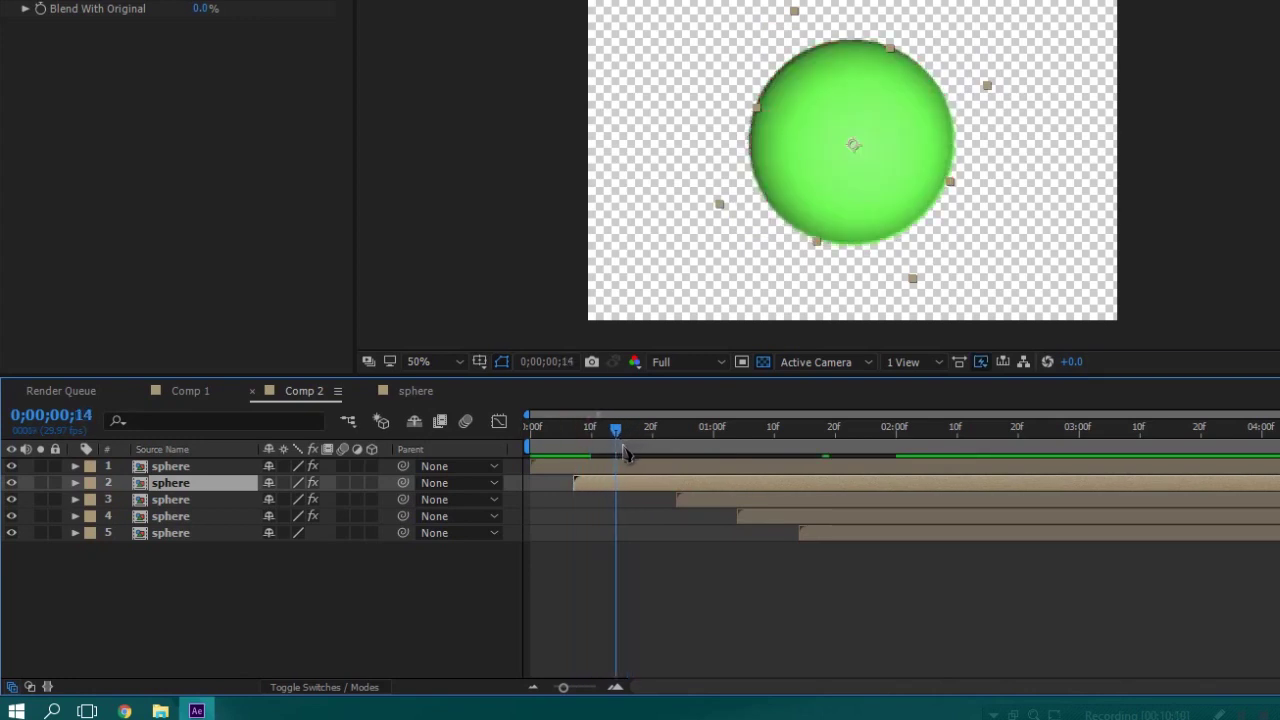
drag(624, 452, 626, 453)
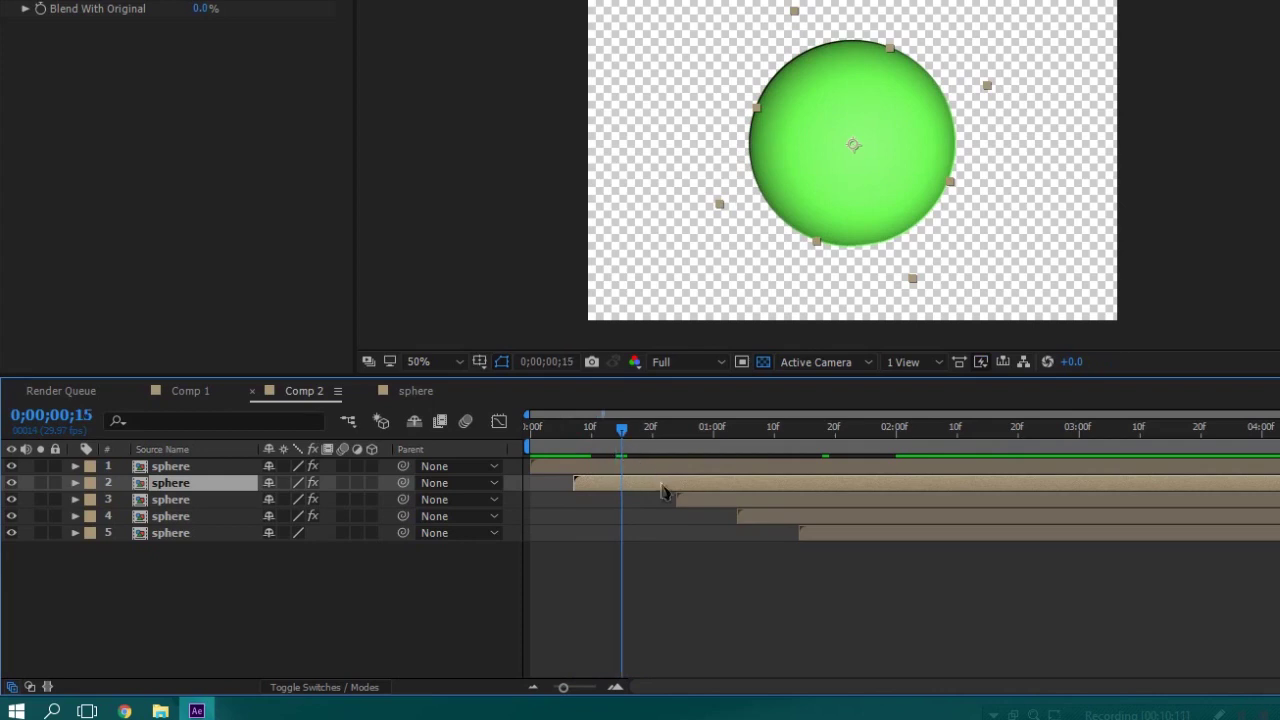
drag(693, 507, 639, 508)
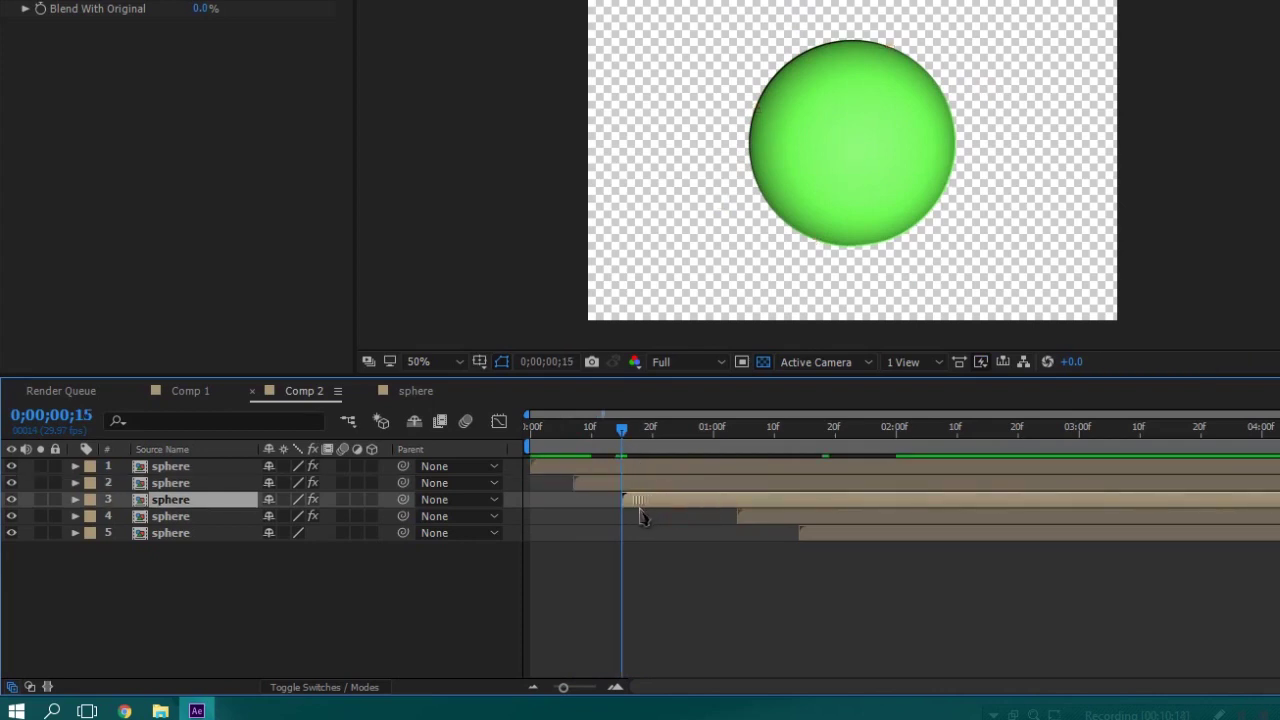
mouse_move(626, 447)
mouse_down()
mouse_move(675, 455)
mouse_move(636, 465)
mouse_move(666, 468)
mouse_up()
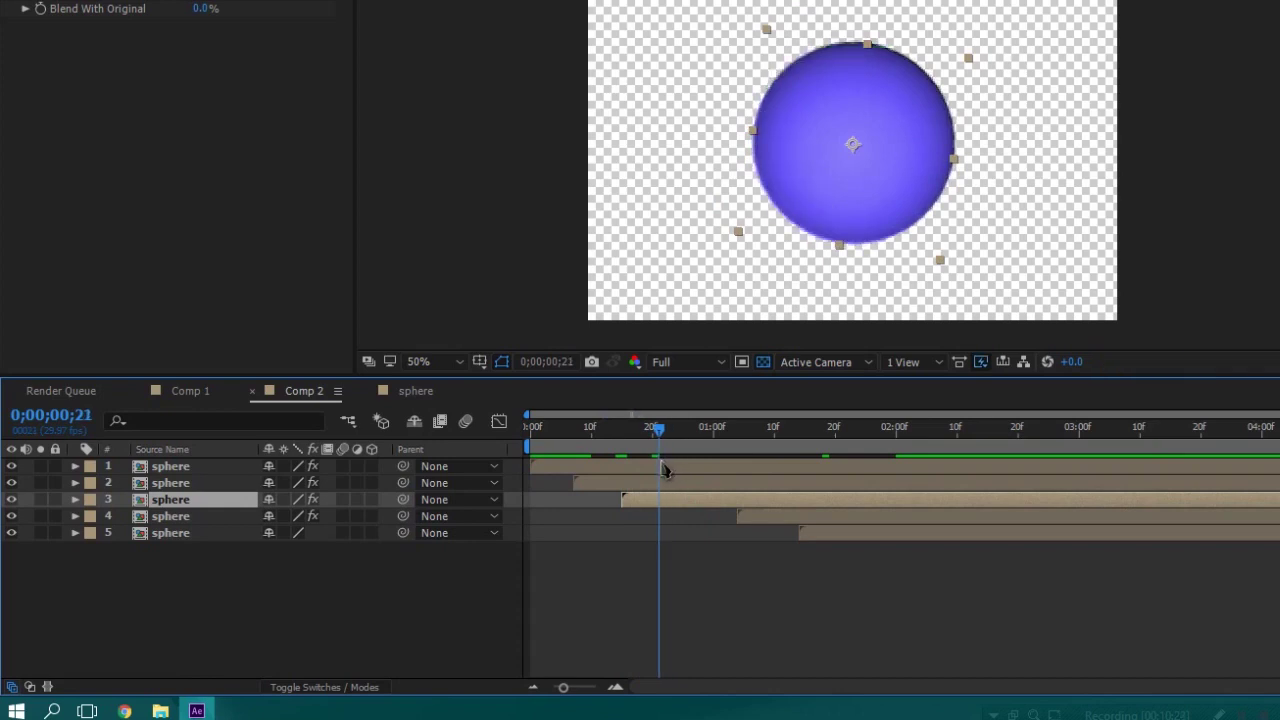
drag(752, 518, 676, 535)
click(664, 428)
mouse_move(703, 450)
mouse_down()
mouse_move(727, 451)
mouse_move(702, 455)
mouse_up()
drag(810, 538, 705, 538)
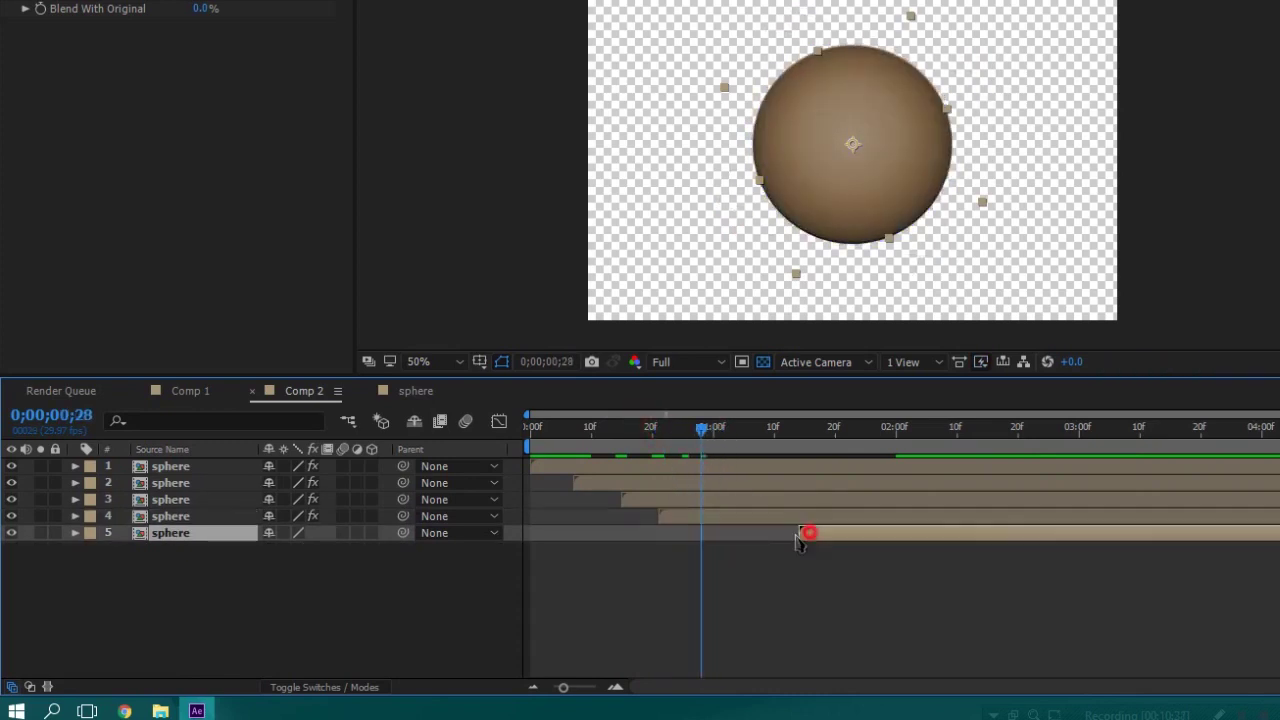
Preview the red, green, blue and brown sphere sequence from 0;00;00;00
drag(702, 455, 533, 460)
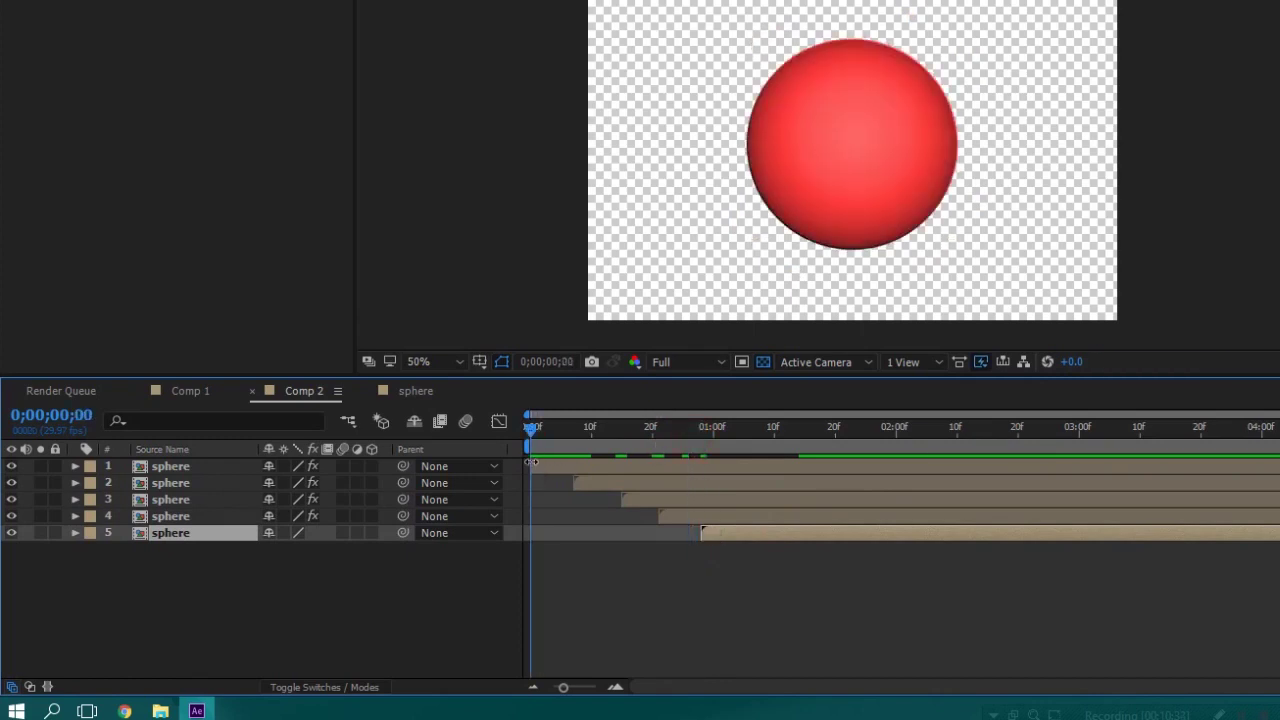
key(space)
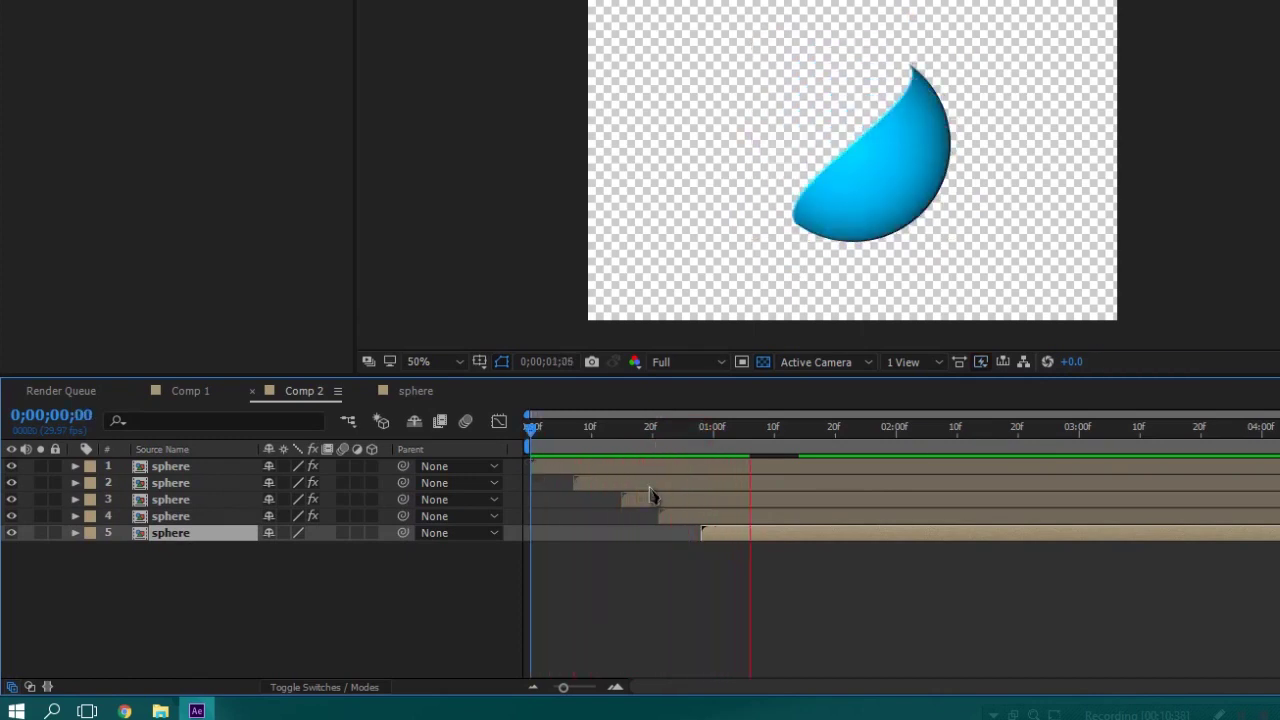
drag(643, 445, 591, 467)
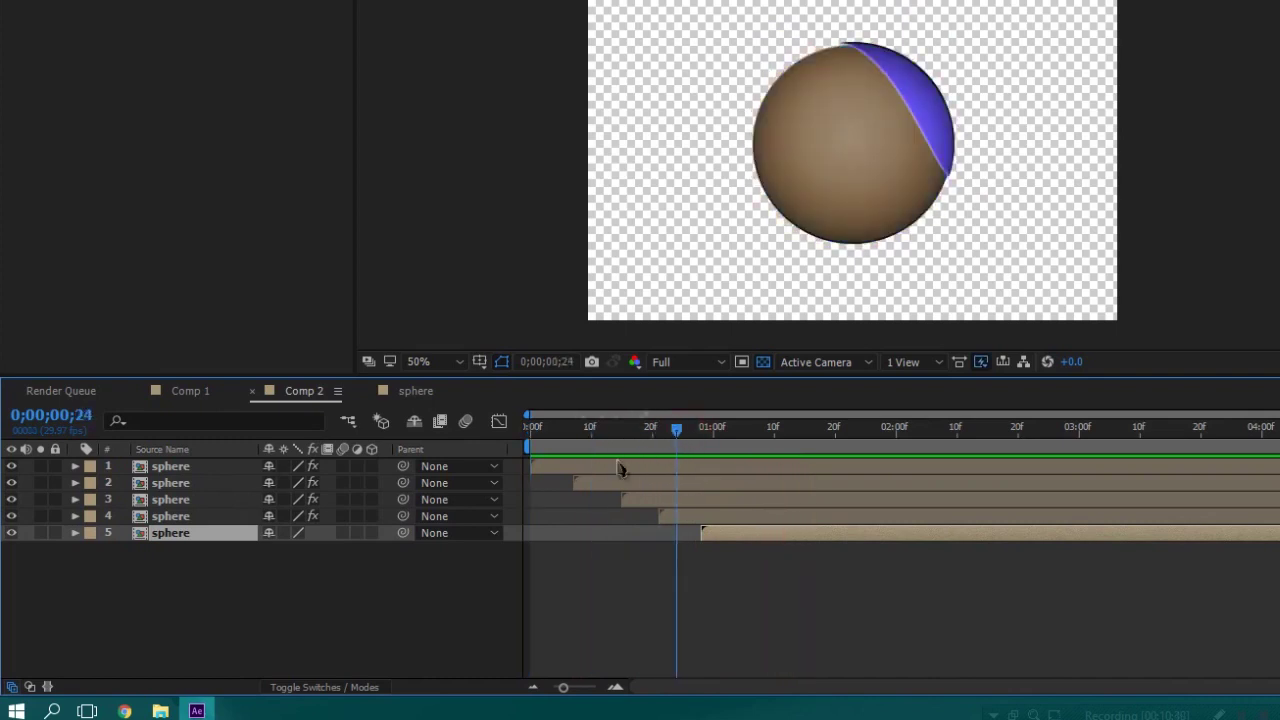
drag(591, 467, 542, 470)
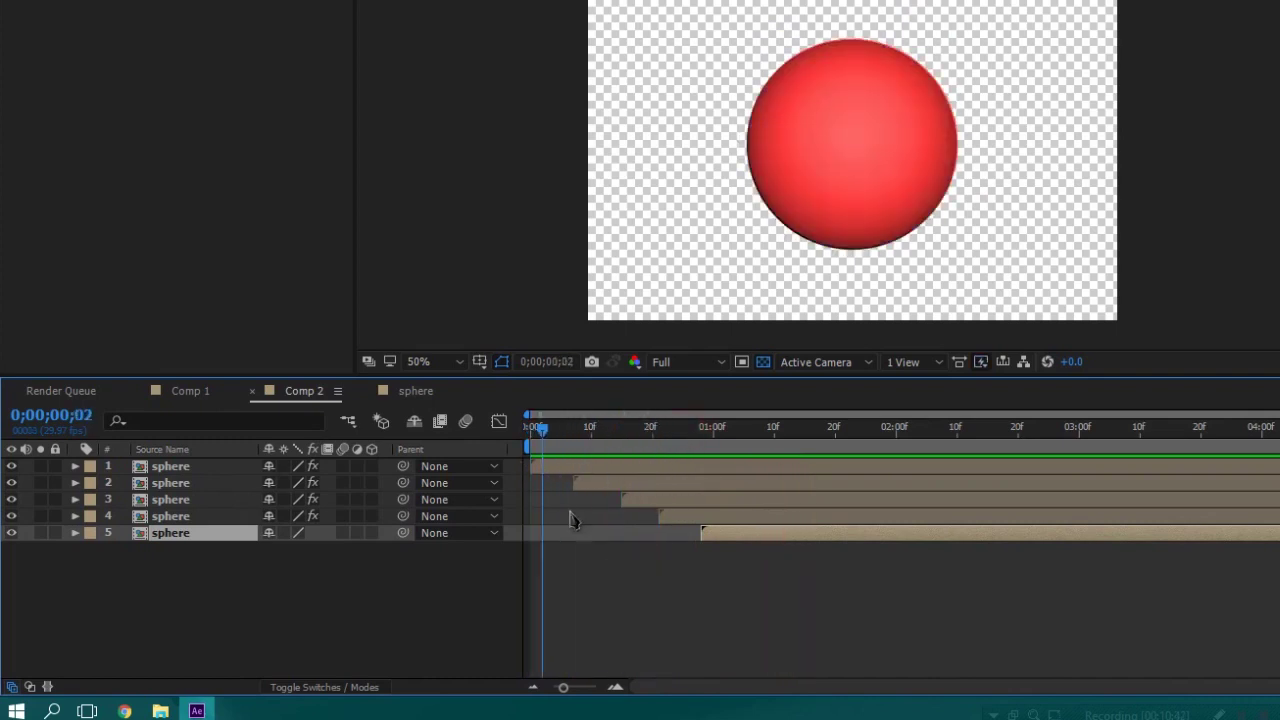
click(664, 596)
Add photo.jpg to Comp 2 as layer 6 and scale it down around the red sphere
click(140, 218)
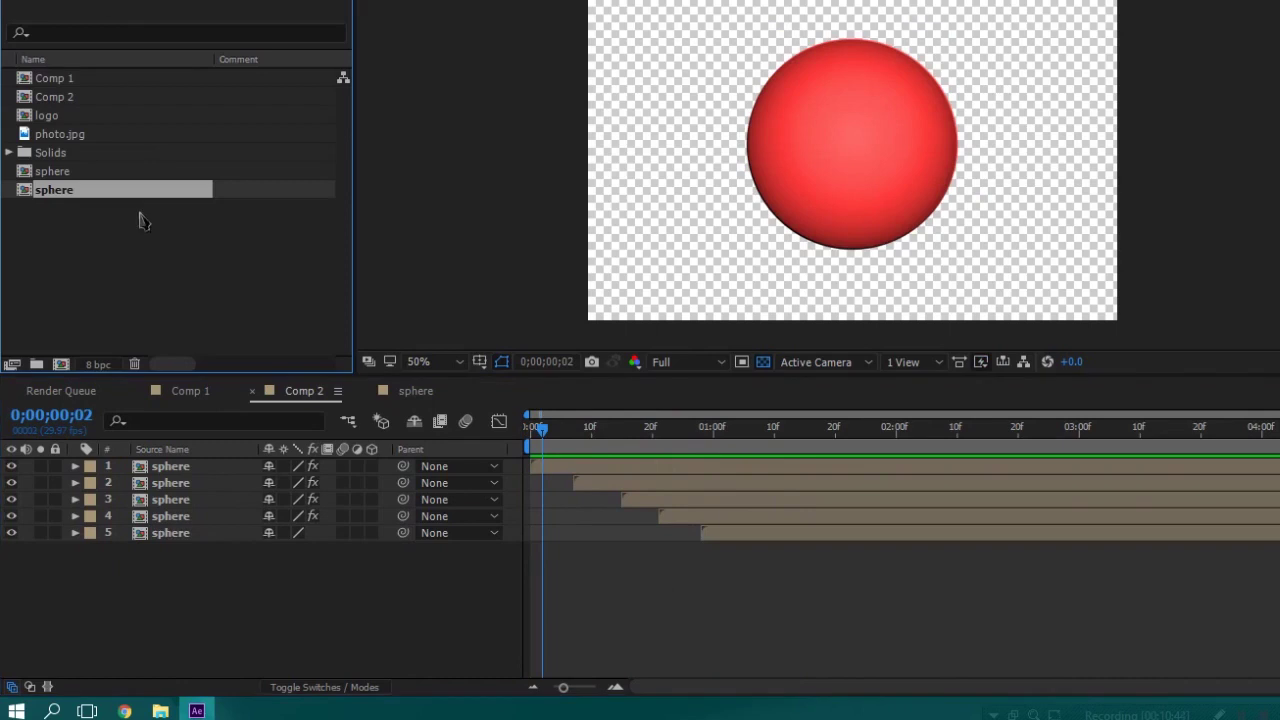
drag(60, 134, 122, 591)
key(comma)
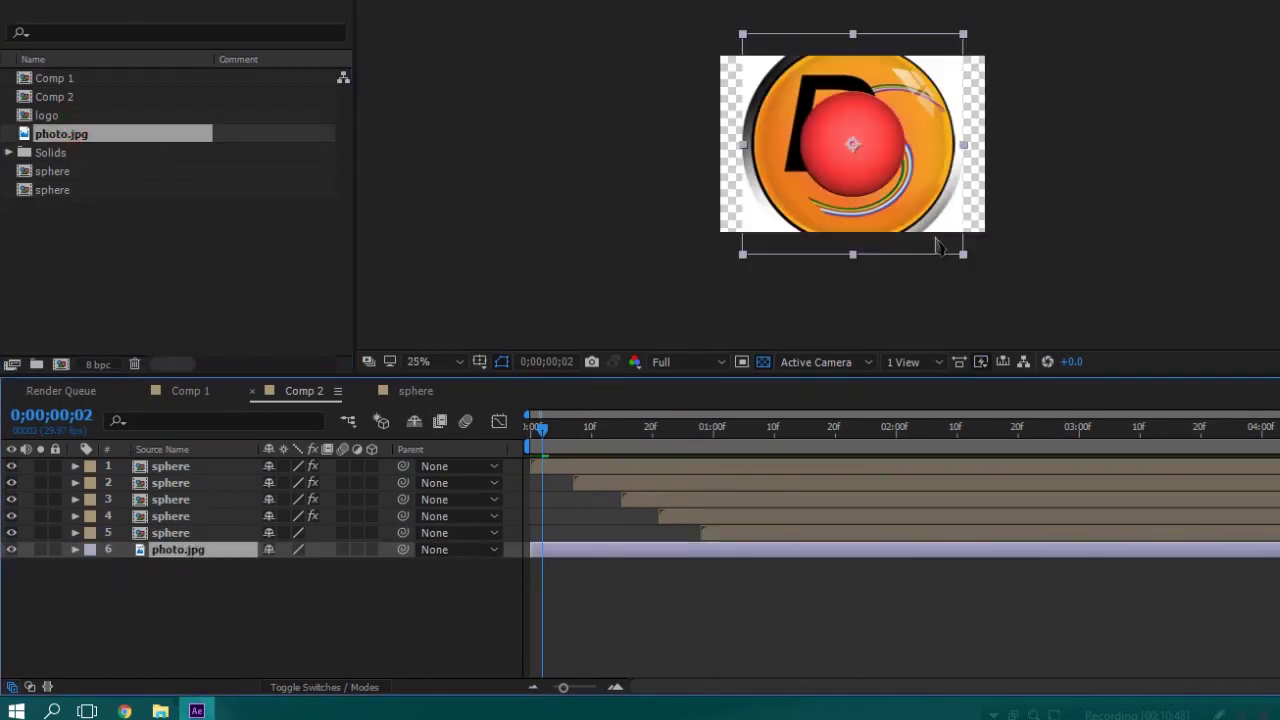
drag(963, 254, 926, 219)
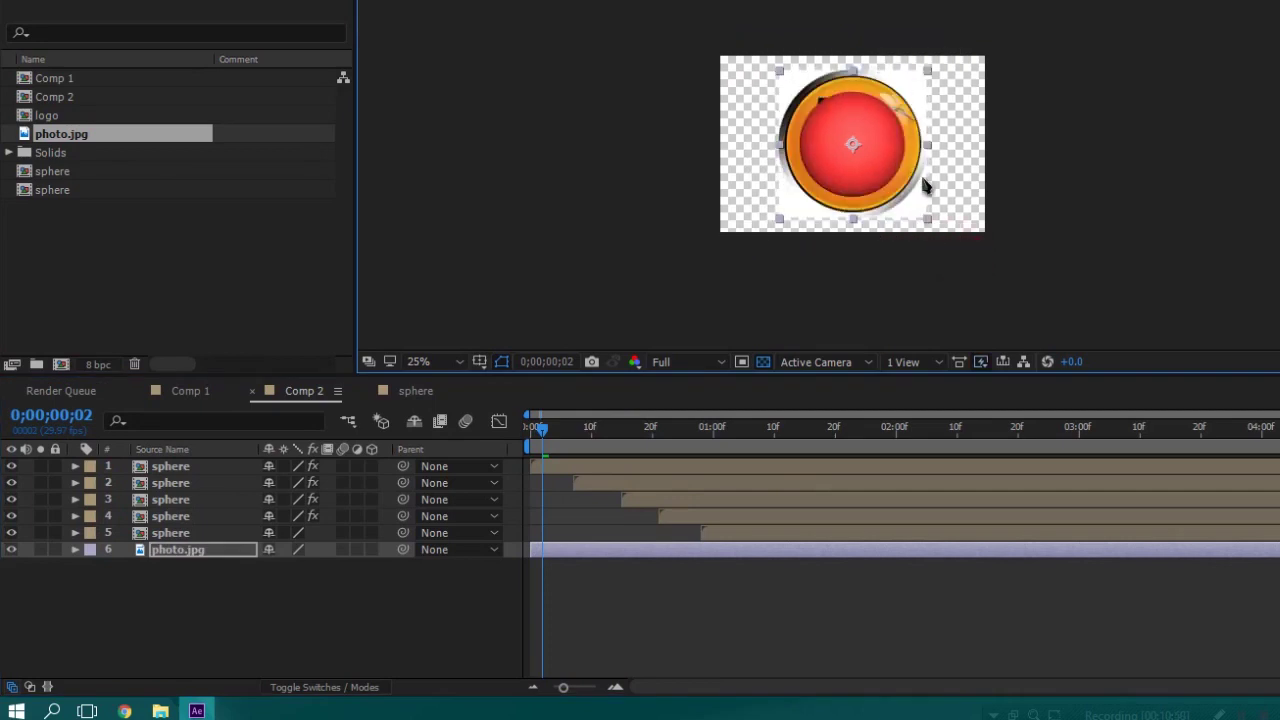
key(period)
drag(1003, 296, 997, 293)
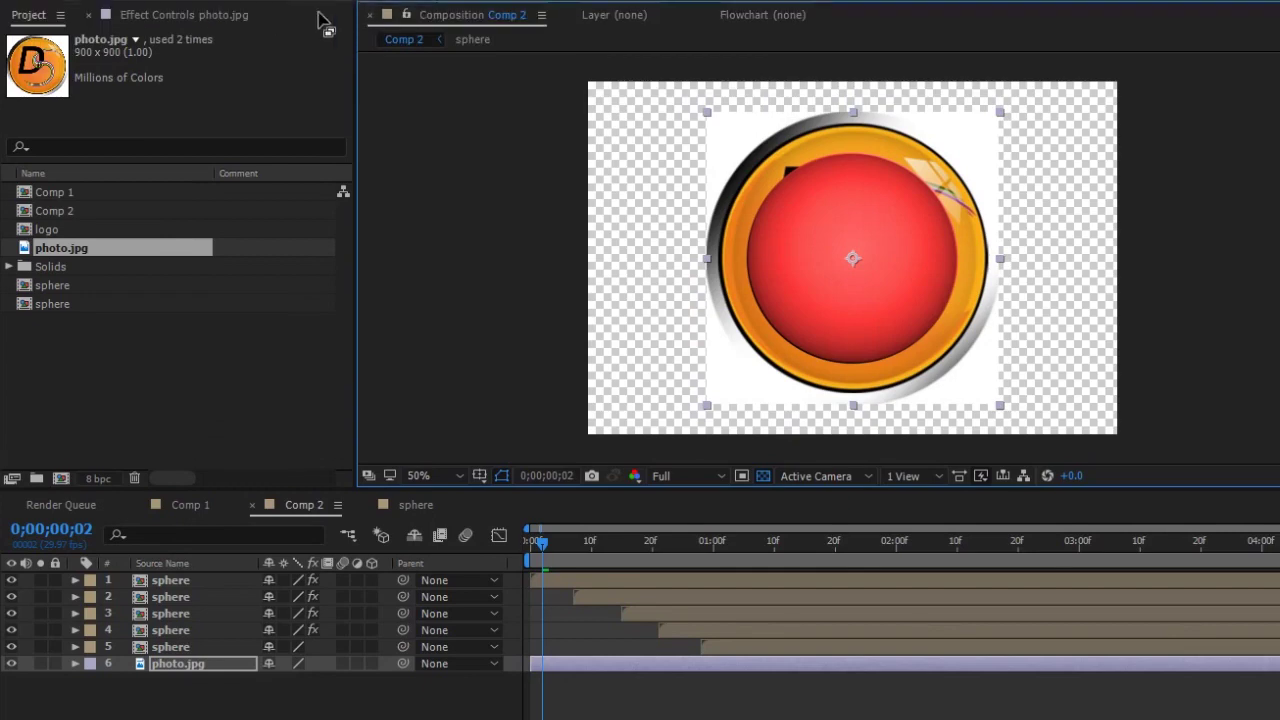
click(364, 10)
Draw a circular Mask 1 on photo.jpg around the red sphere with the Ellipse tool
click(398, 450)
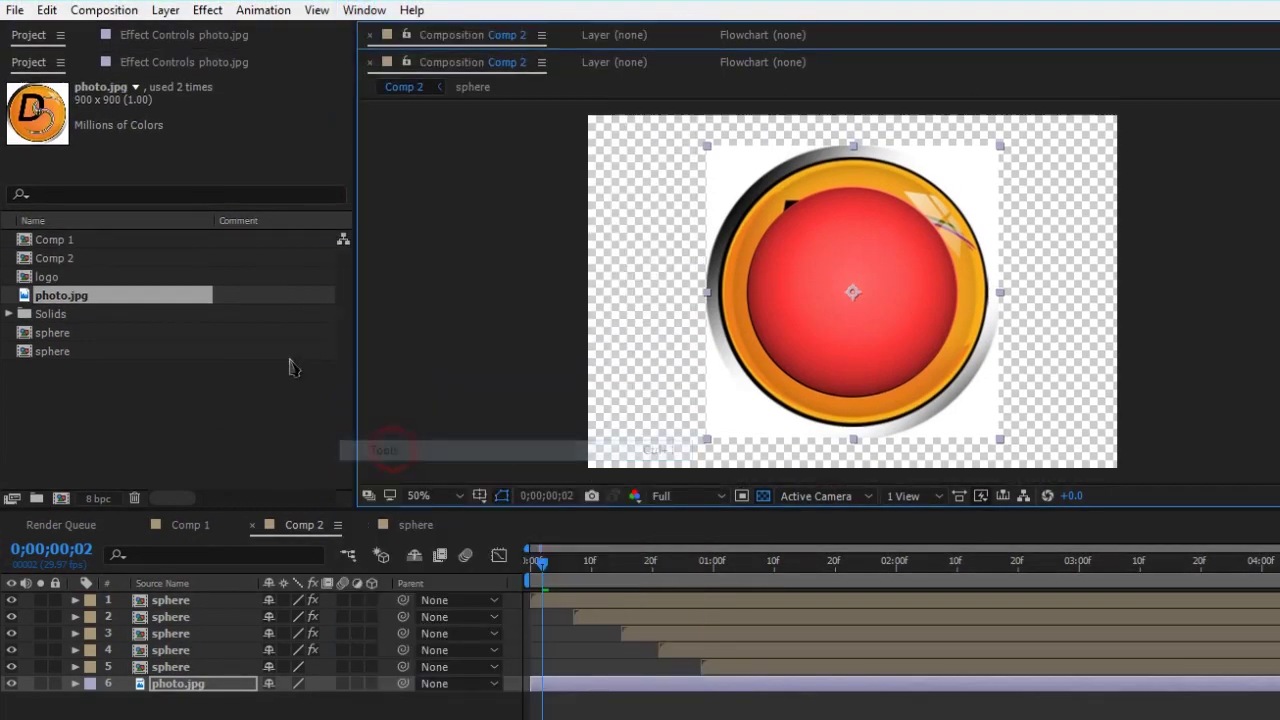
click(183, 33)
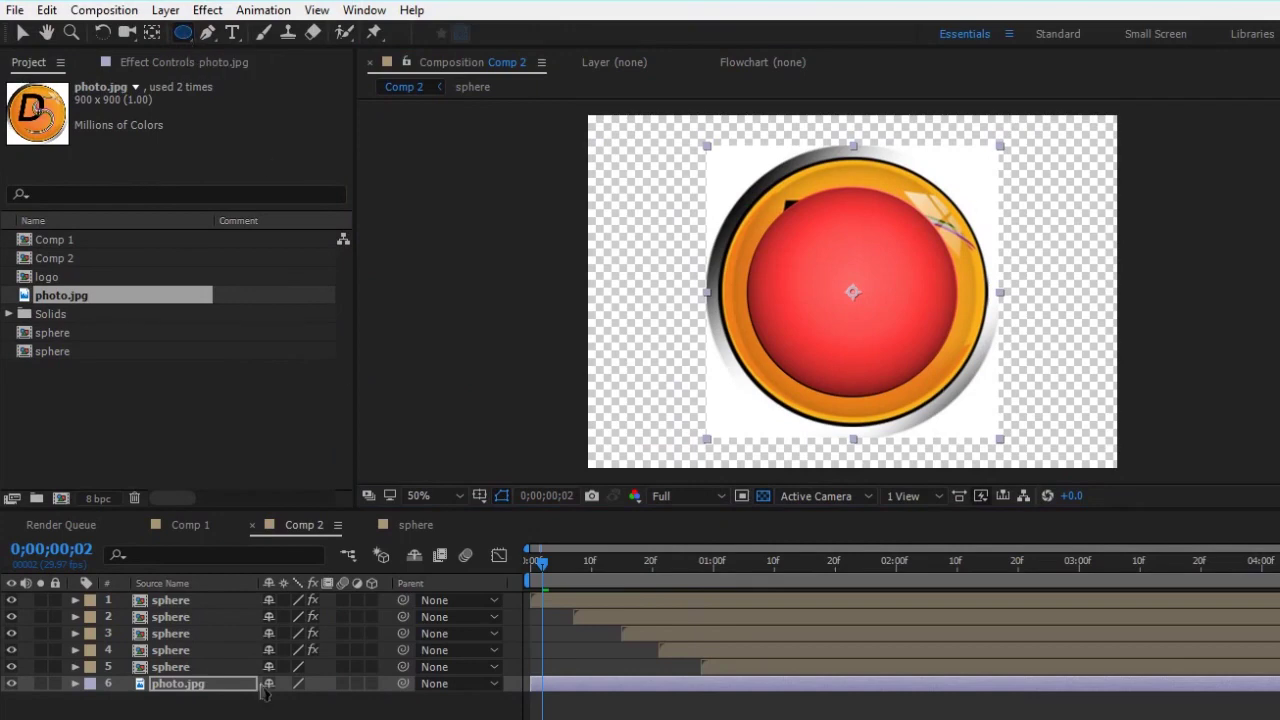
click(182, 690)
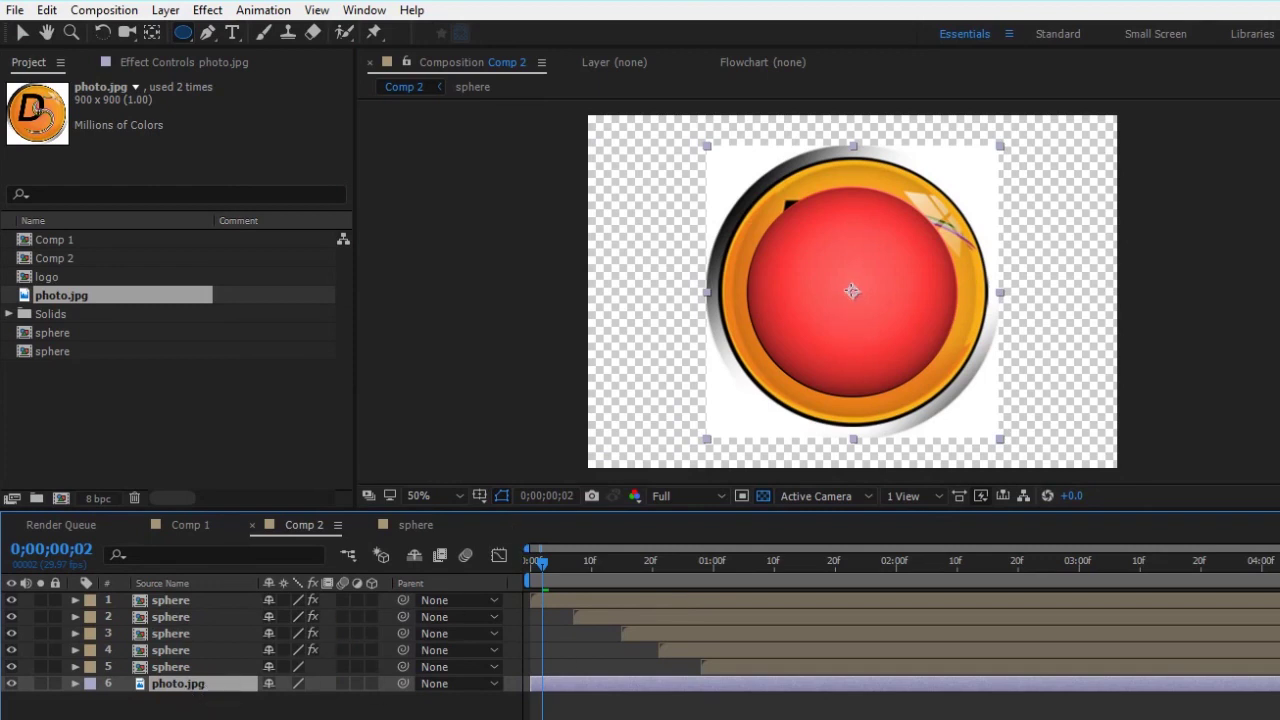
drag(852, 291, 958, 291)
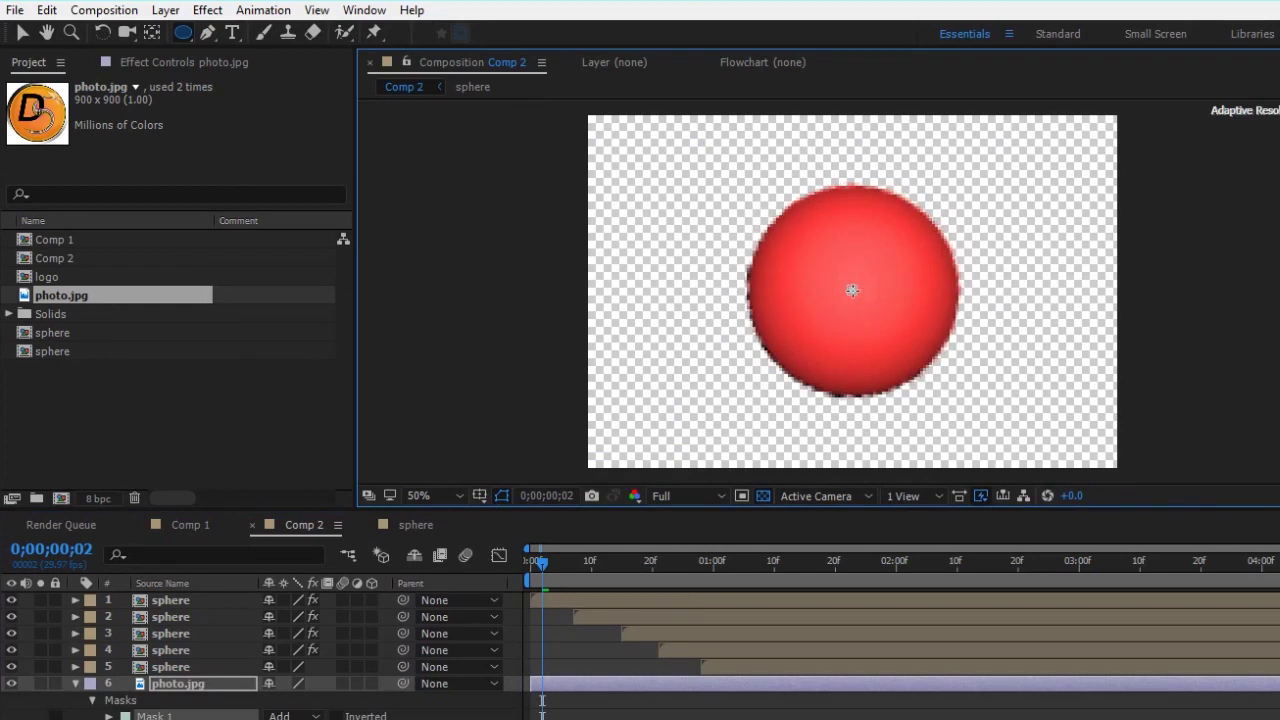
drag(852, 291, 929, 360)
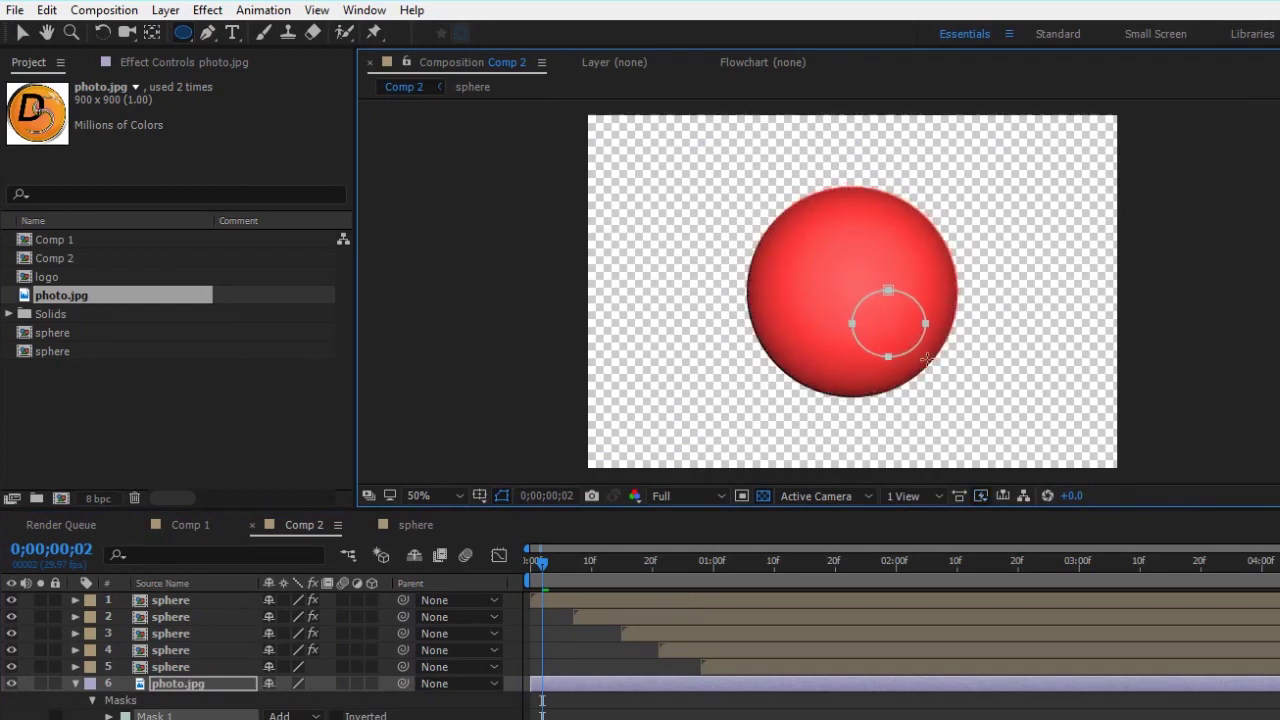
key(ctrl)
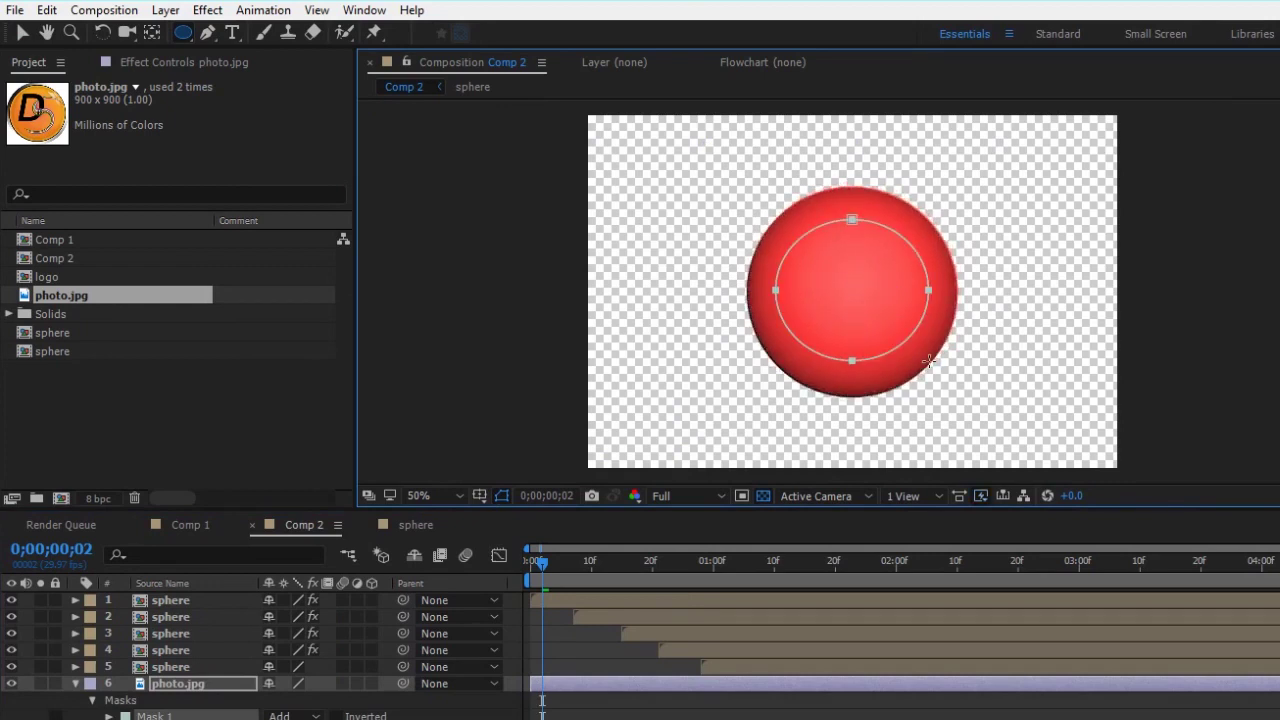
key(shift)
drag(937, 364, 972, 384)
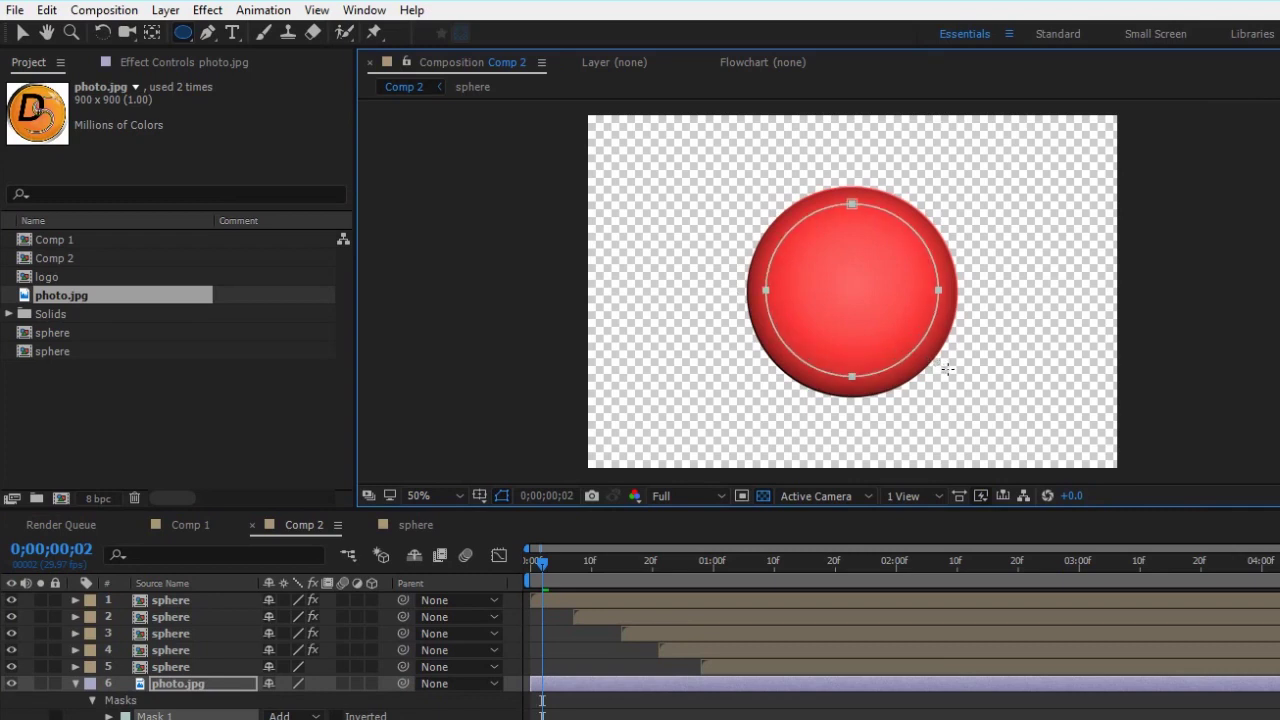
drag(972, 384, 981, 394)
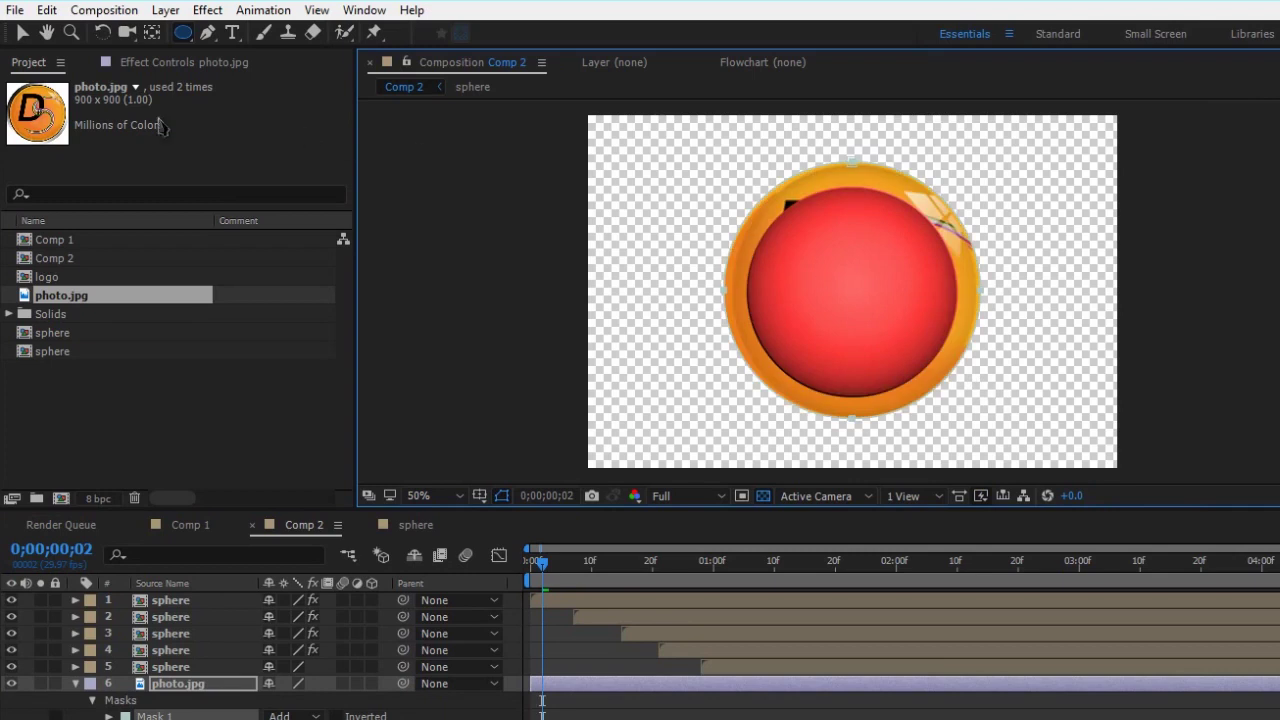
Select the circular mask outline and put it into free-transform mode
click(24, 34)
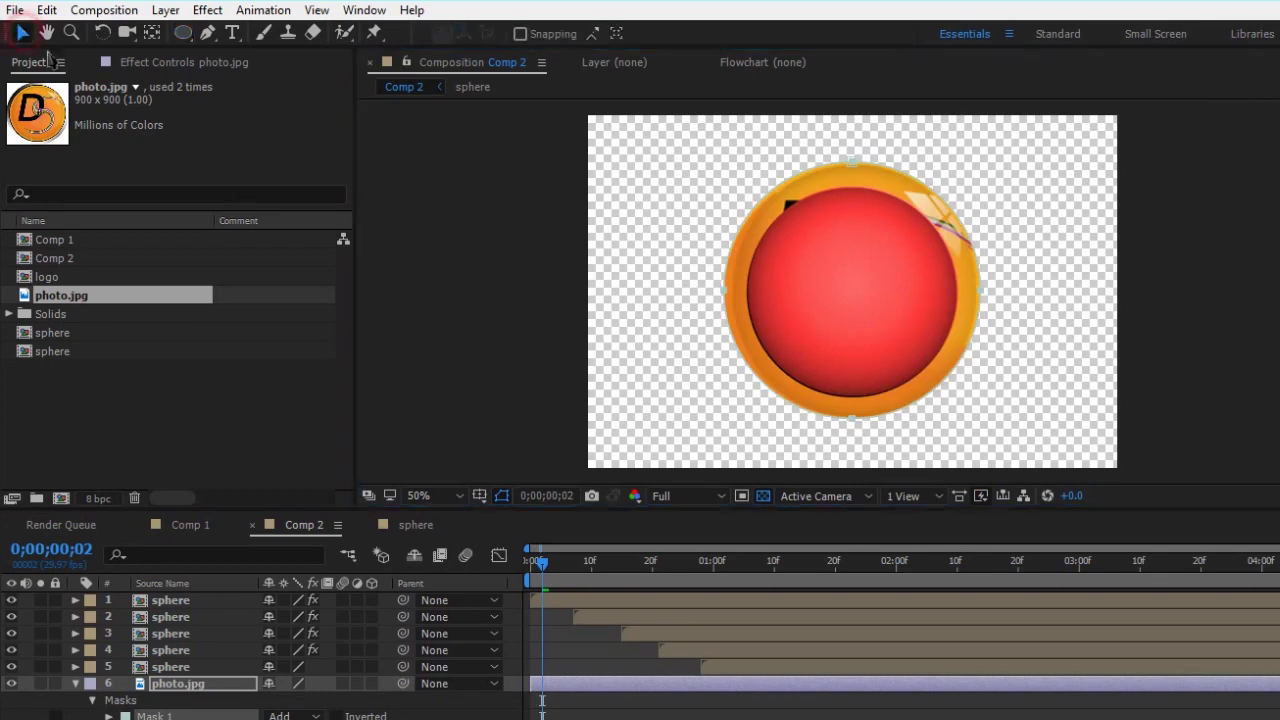
click(852, 166)
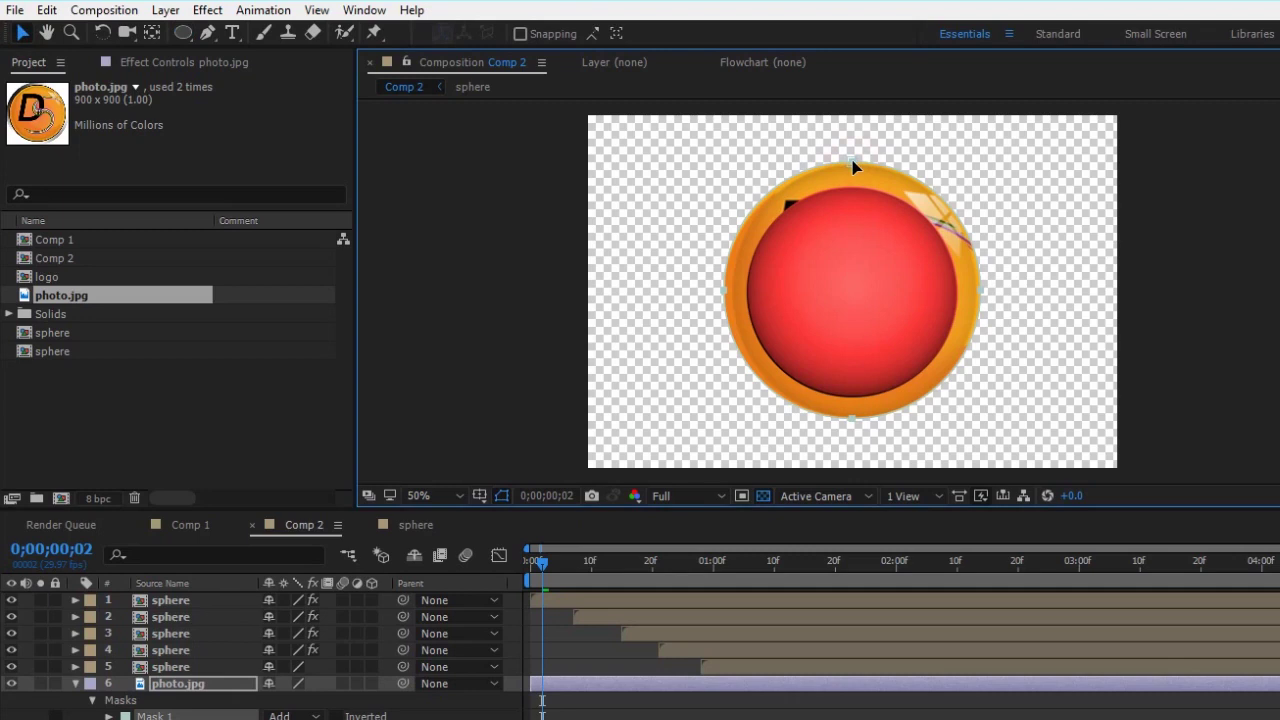
double_click(852, 418)
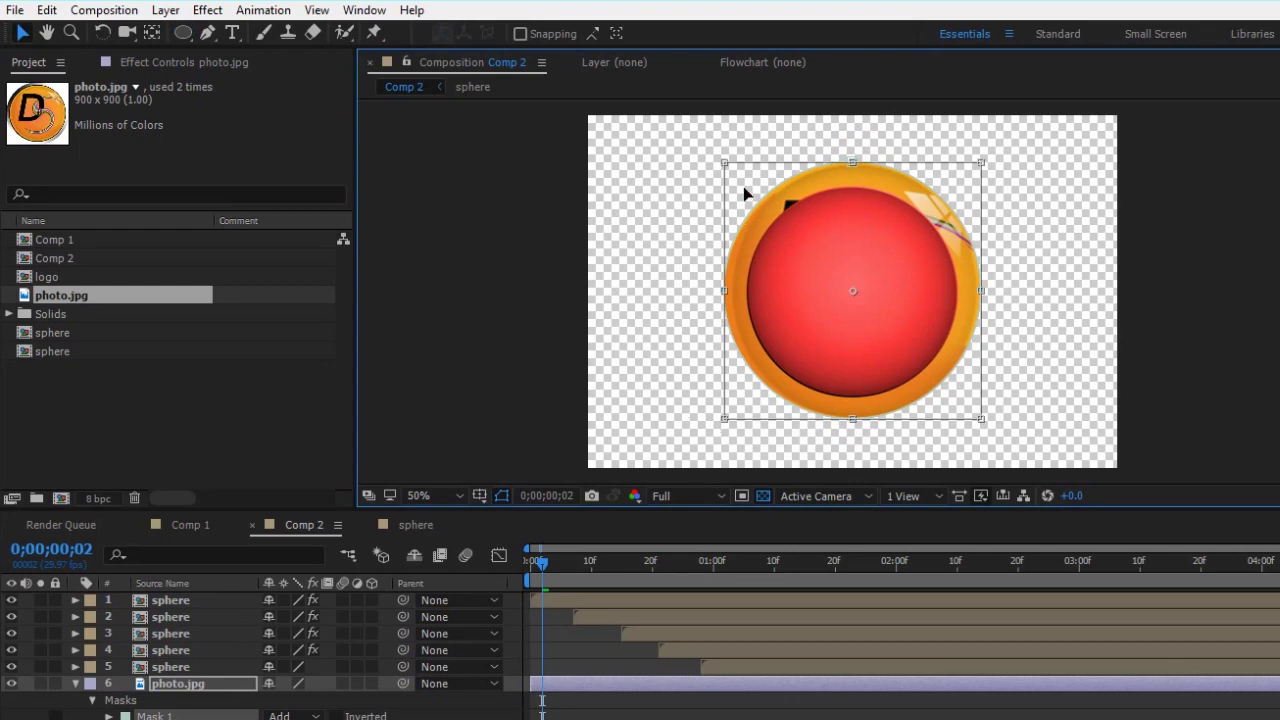
Resize the circular mask slightly and scale photo.jpg down to 44.1% behind the sphere
drag(982, 418, 1019, 440)
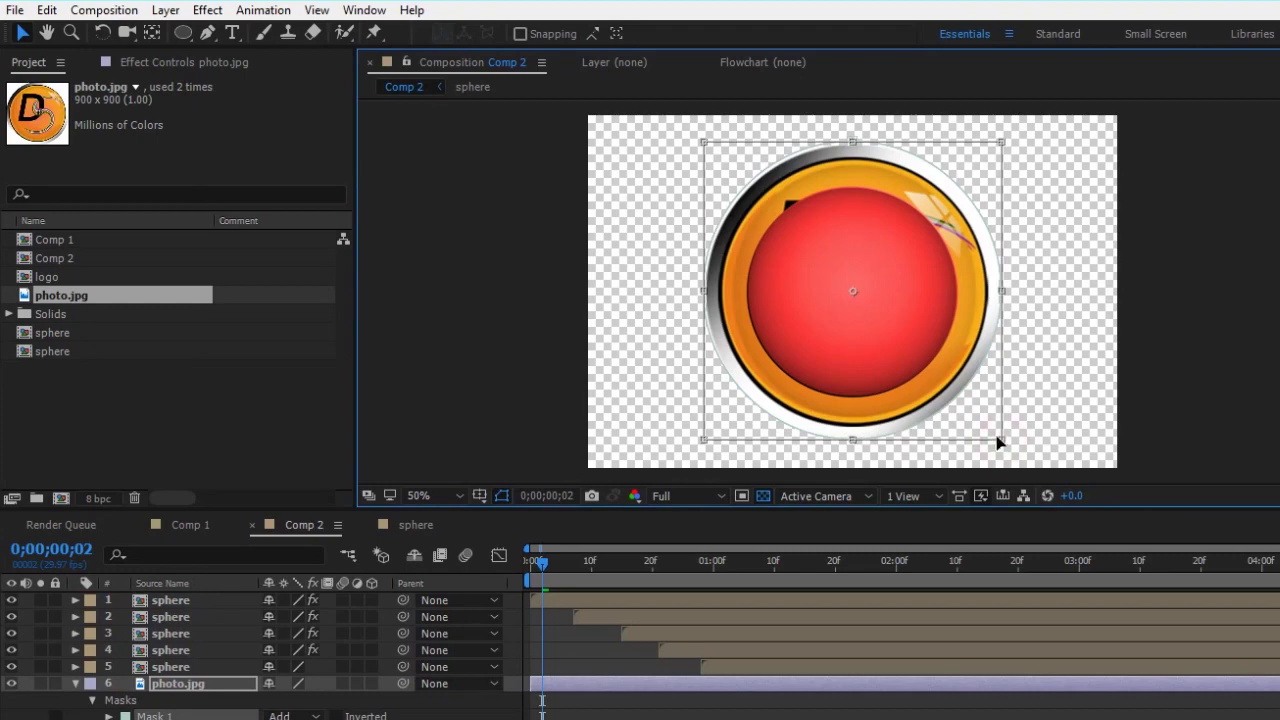
drag(1001, 440, 995, 435)
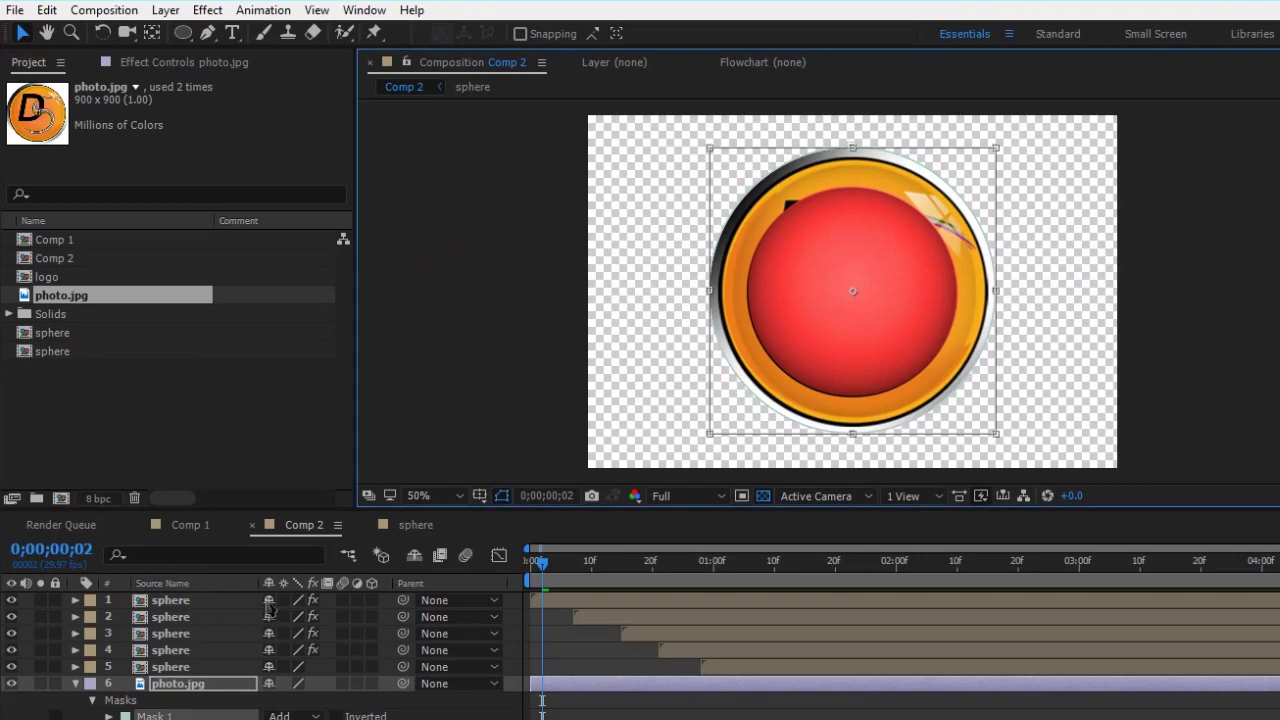
click(203, 683)
key(s)
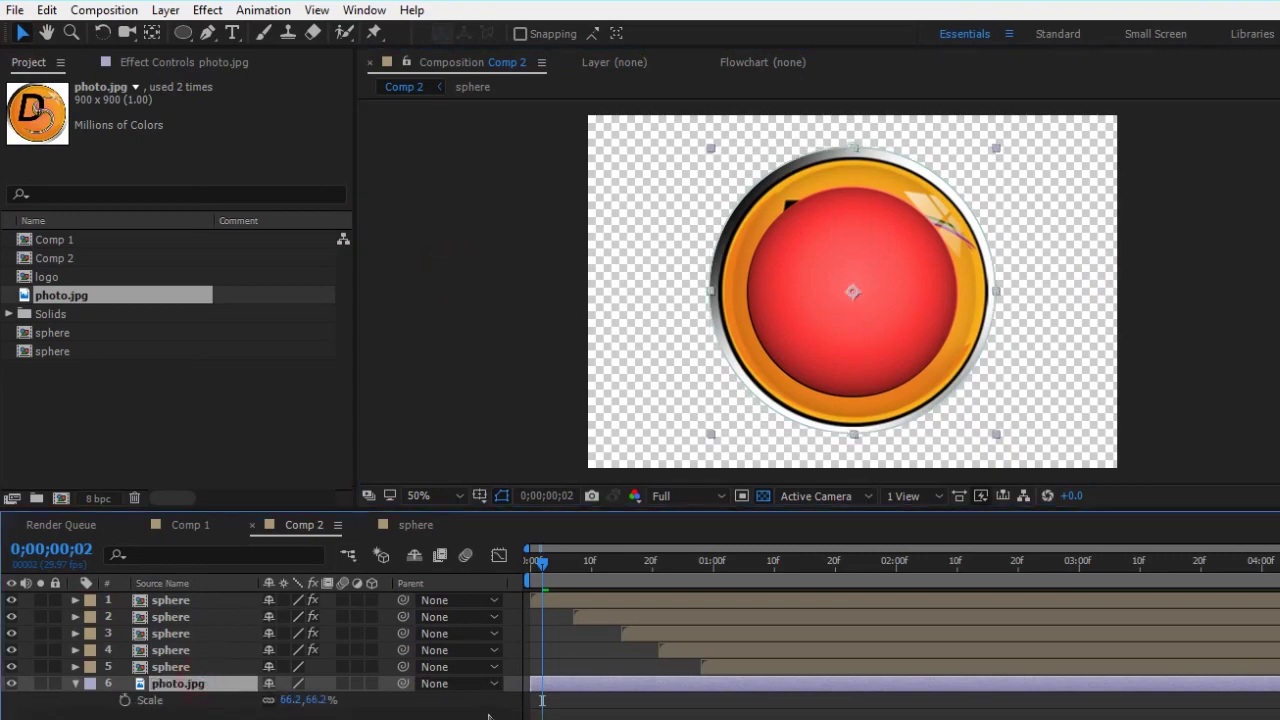
drag(318, 702, 275, 697)
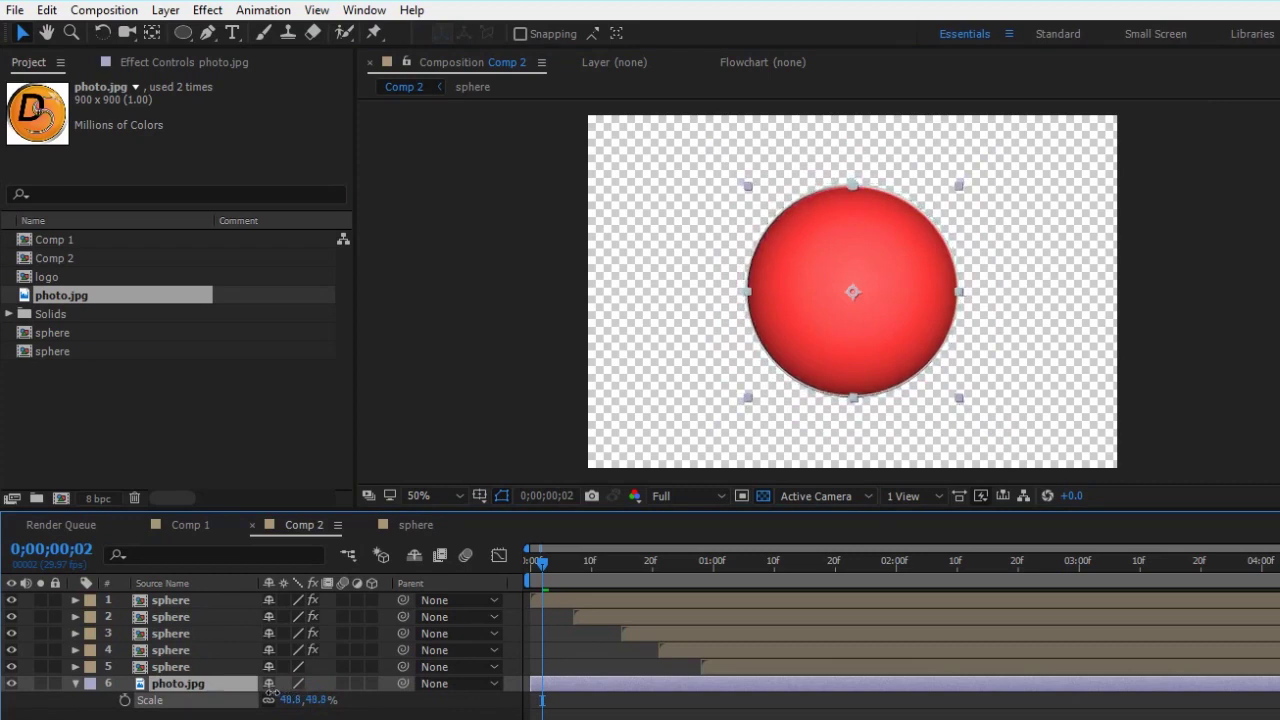
drag(740, 562, 744, 562)
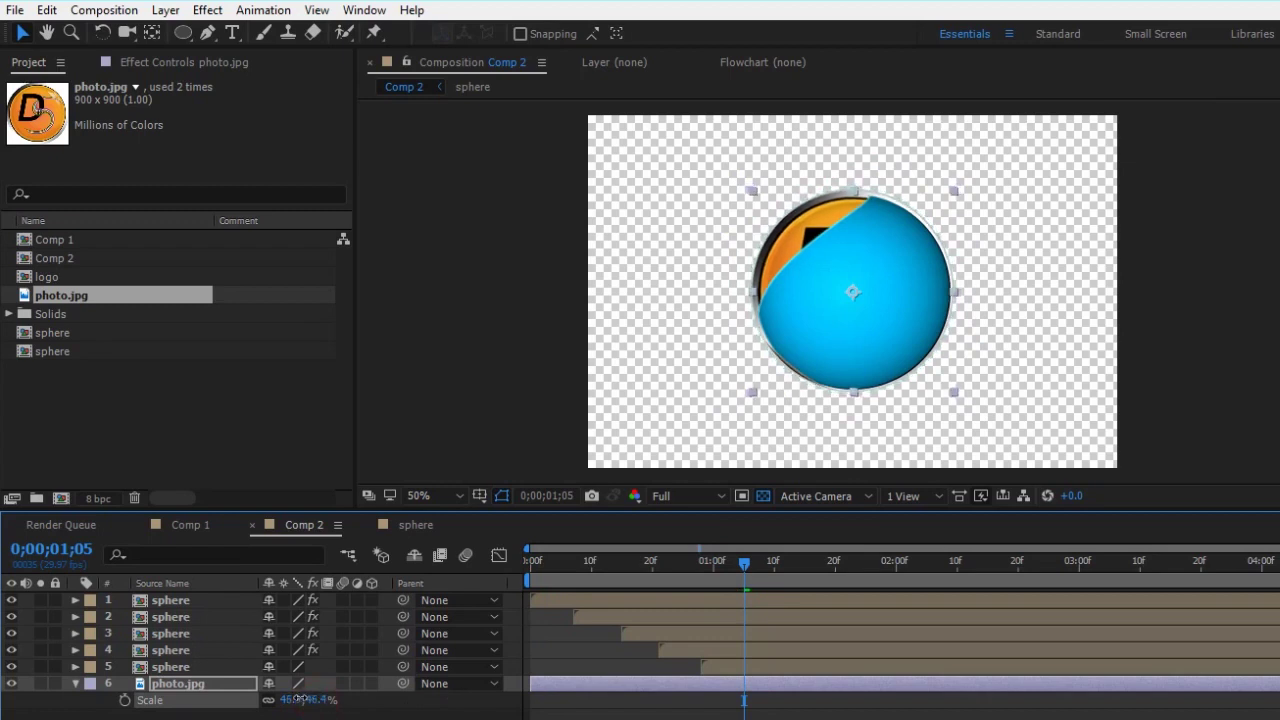
drag(314, 700, 277, 695)
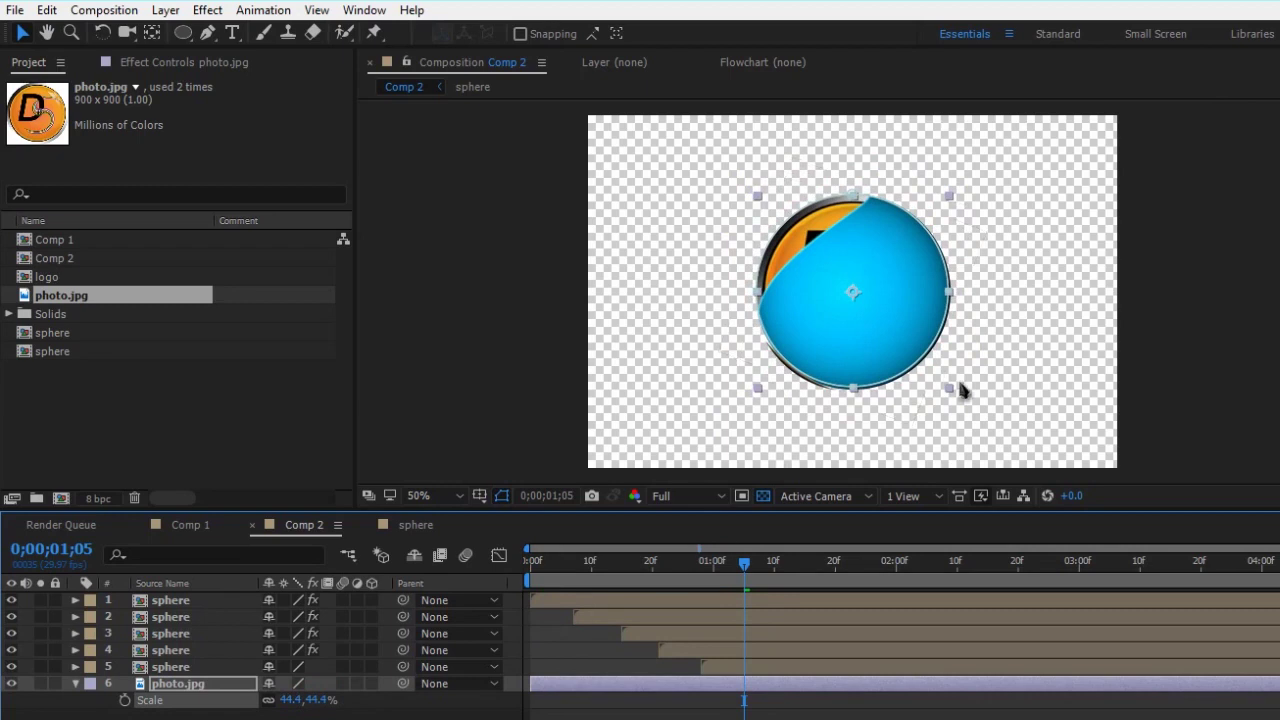
key(slash)
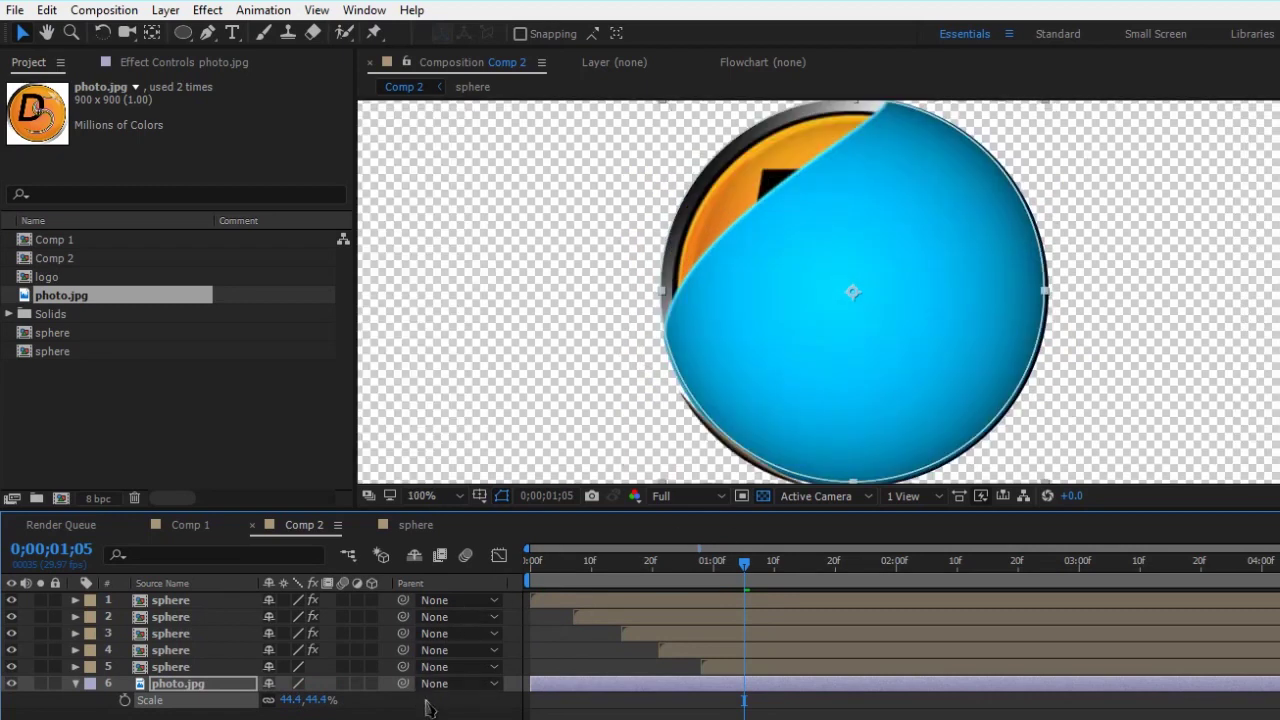
mouse_move(309, 704)
mouse_down()
mouse_move(328, 703)
mouse_move(316, 703)
mouse_up()
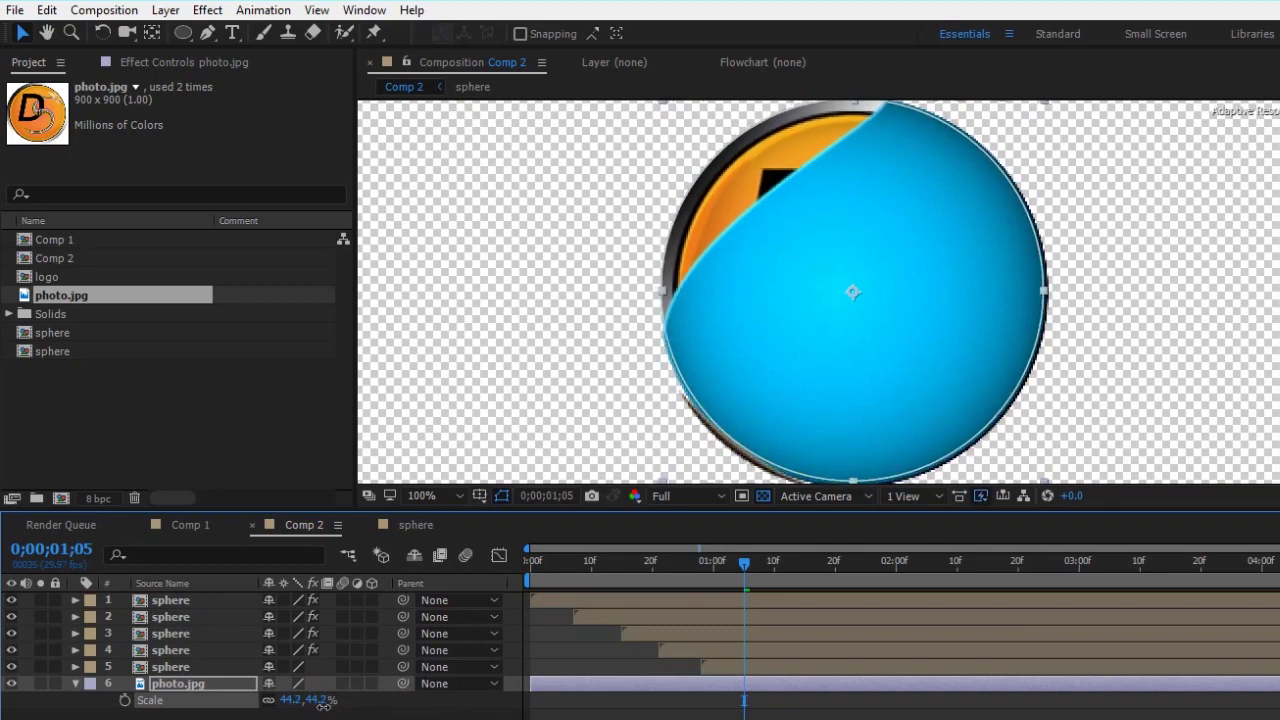
mouse_move(816, 572)
mouse_down()
mouse_move(735, 598)
mouse_move(800, 606)
mouse_up()
scroll(877, 397, down, 8)
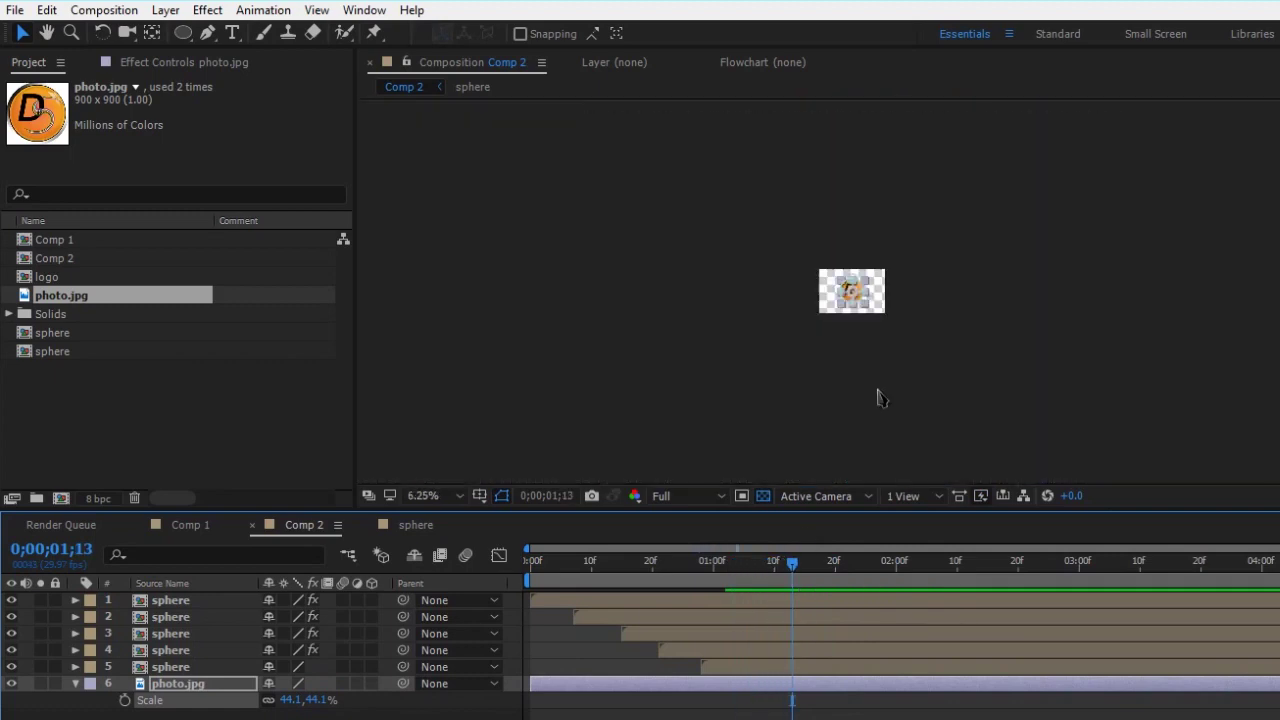
Create a new solid, Royal Blue Solid 6, and move it beneath photo.jpg
click(1057, 394)
right_click(312, 690)
mouse_move(329, 571)
click(580, 631)
click(652, 556)
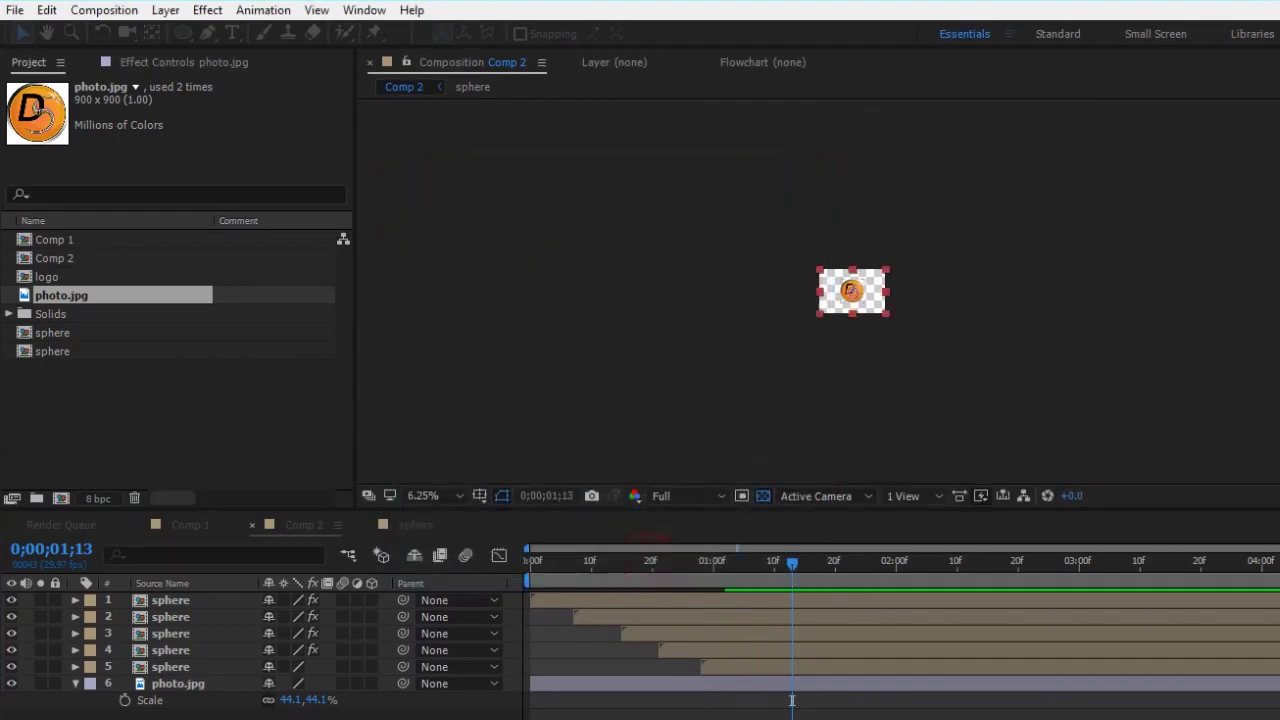
drag(203, 605, 225, 694)
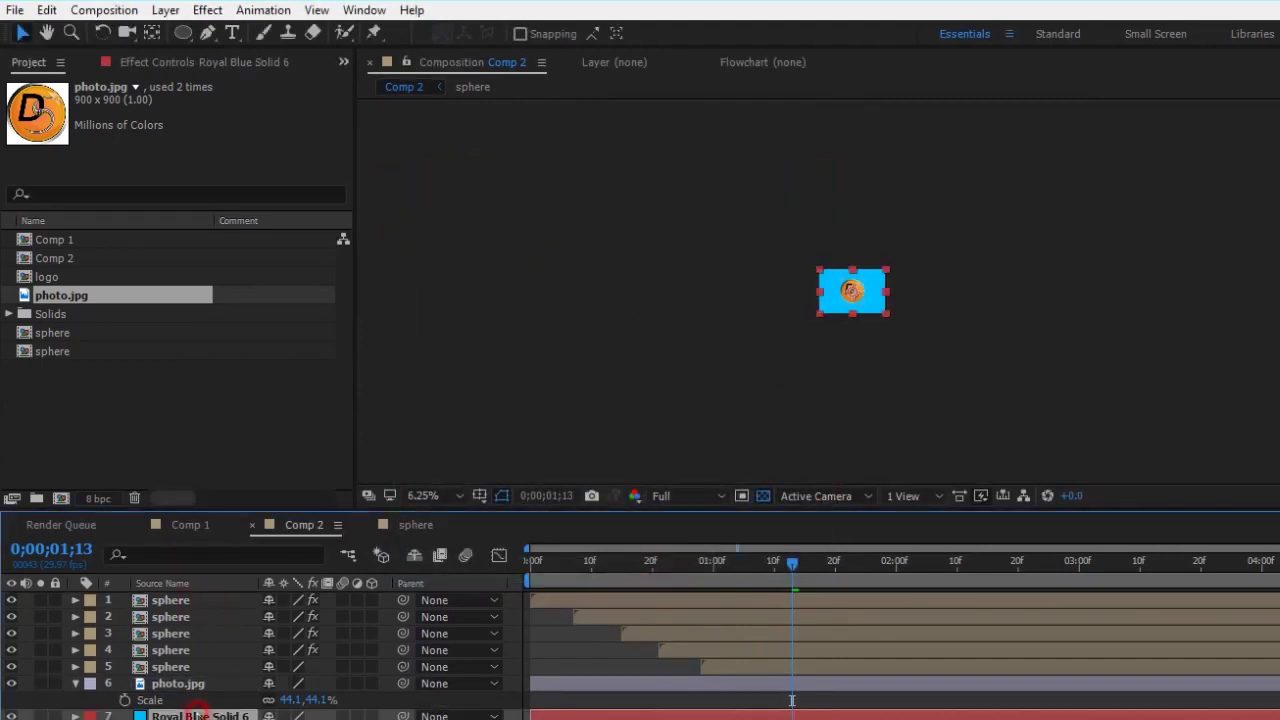
Search the effects for 'ramp' to bring up Gradient Ramp
key(period)
key(ctrl+space)
text(ramp)
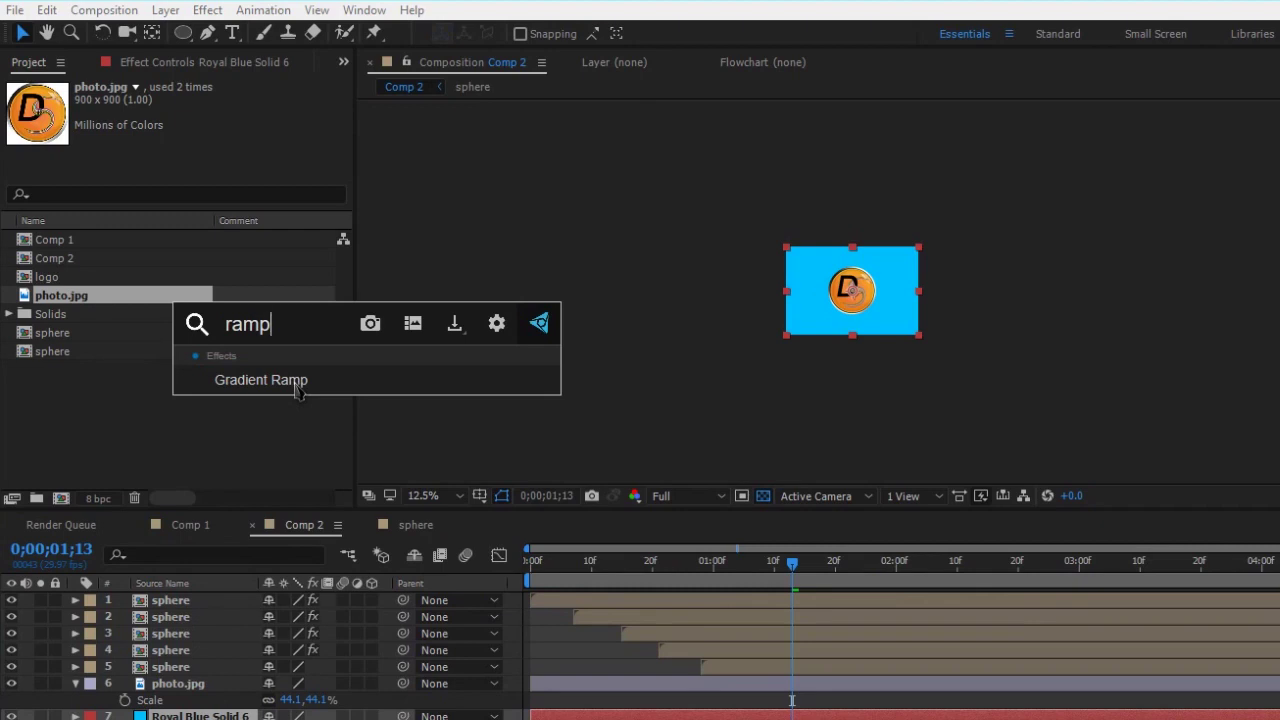
Apply a swapped white-to-black Radial Ramp, start 564,256 and end 1268,1240, brightest behind the logo
click(297, 390)
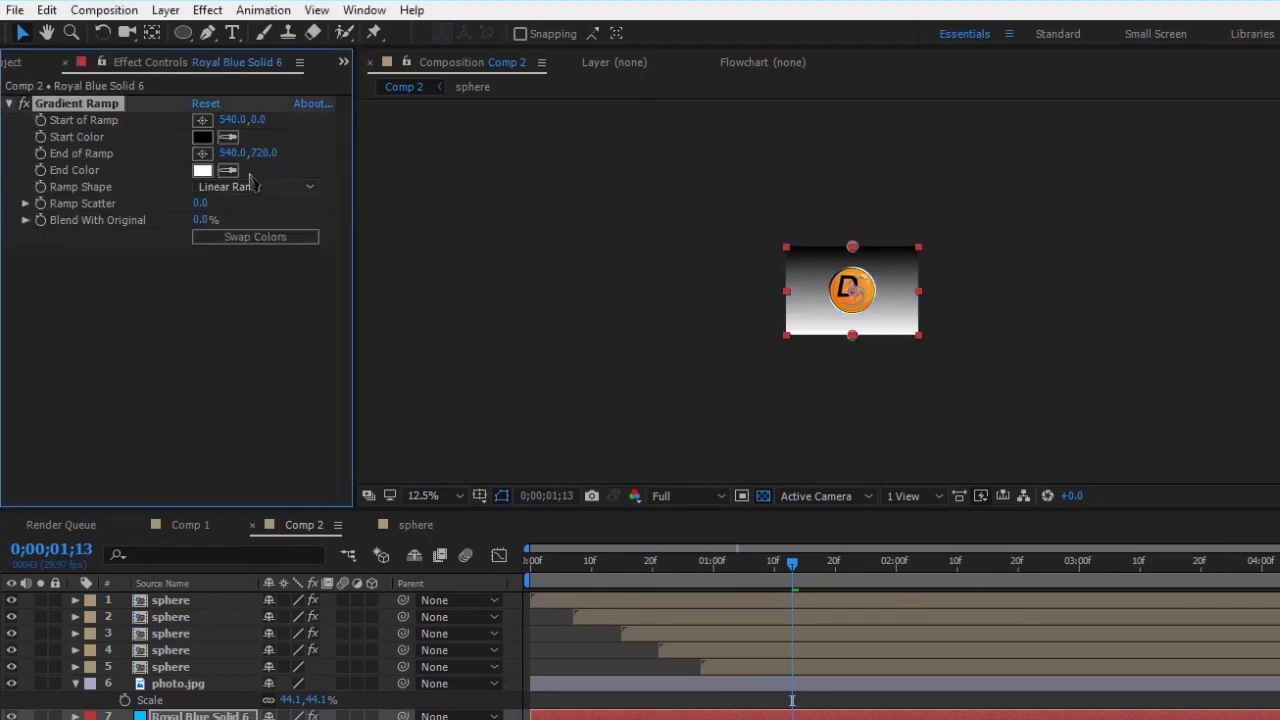
click(255, 188)
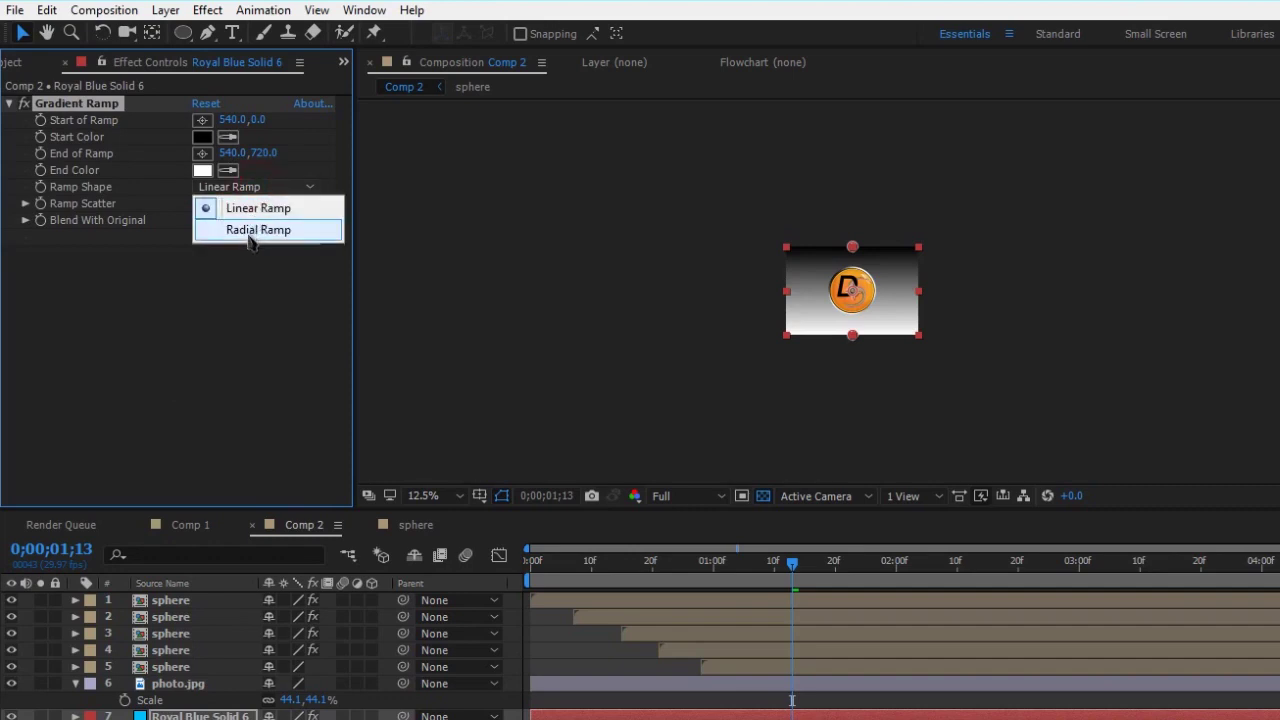
click(250, 231)
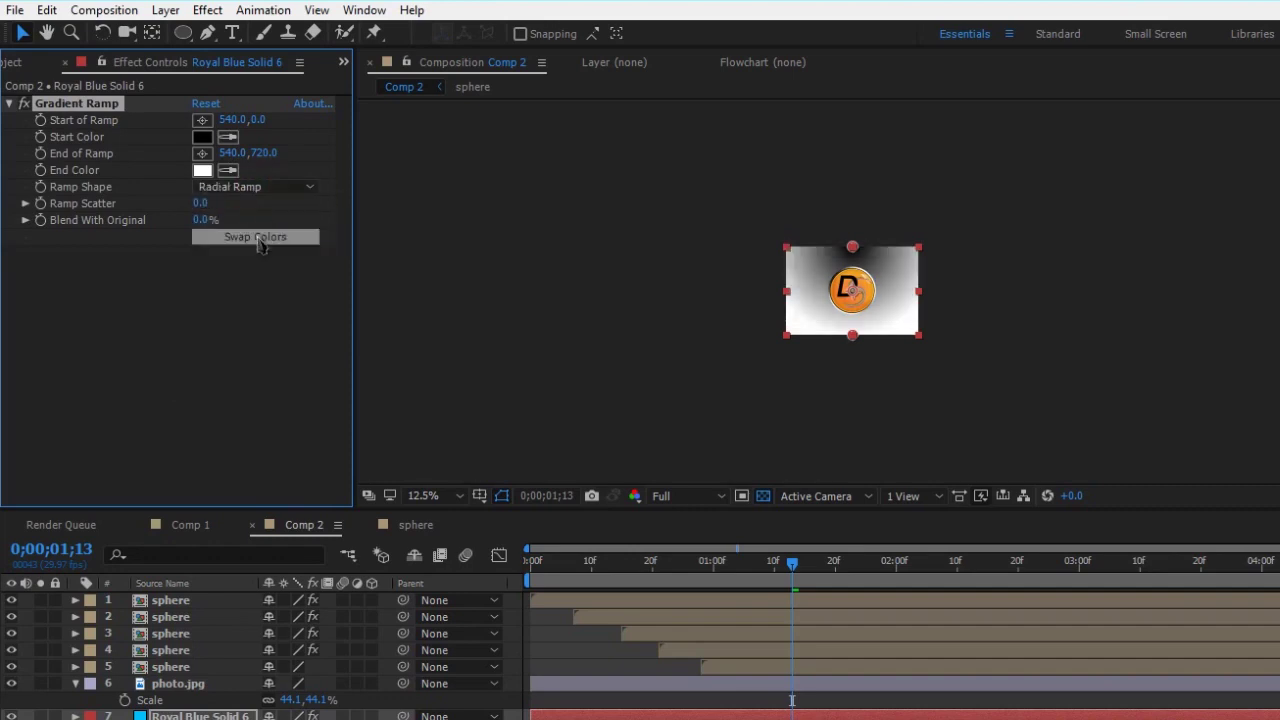
click(257, 240)
drag(853, 337, 941, 399)
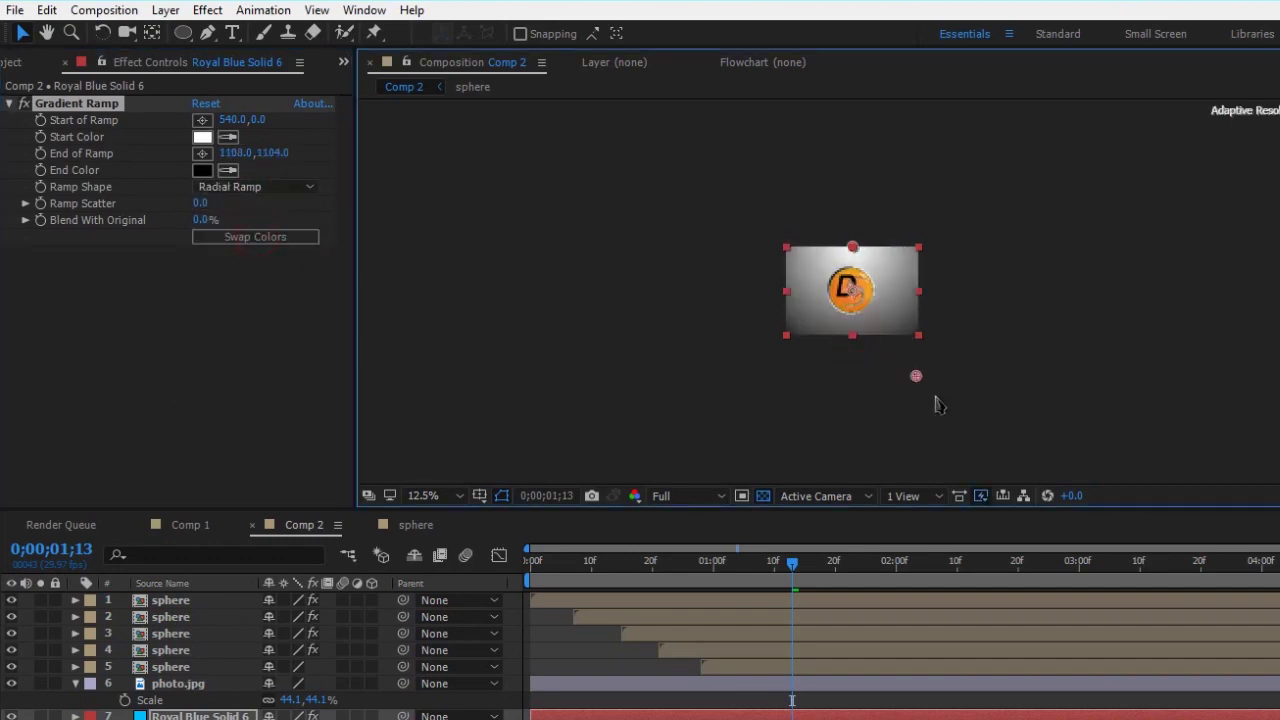
drag(855, 254, 858, 285)
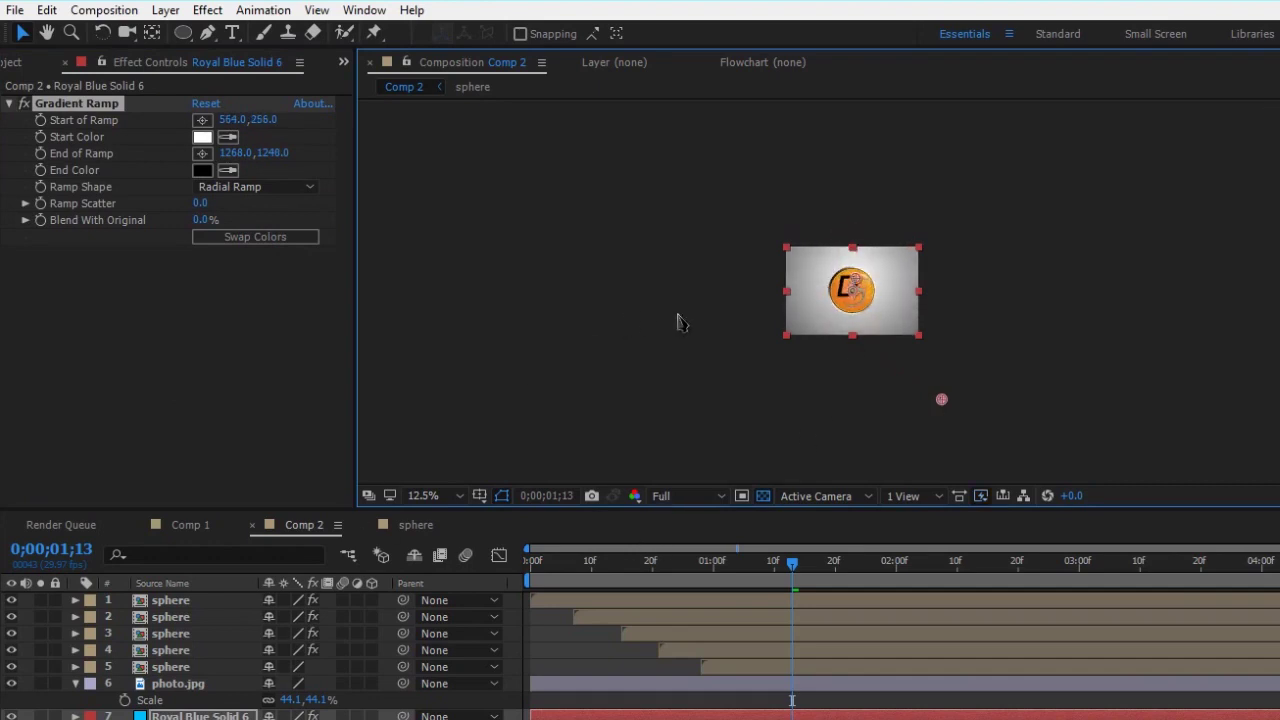
key(grave)
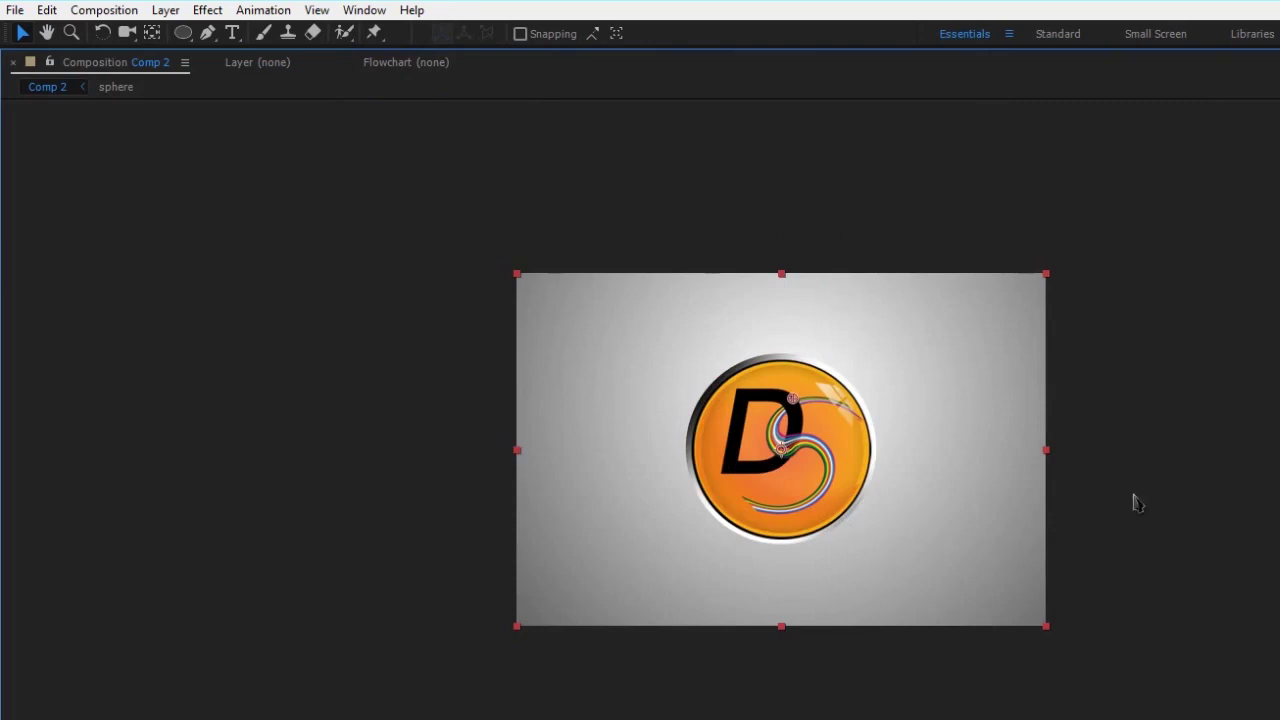